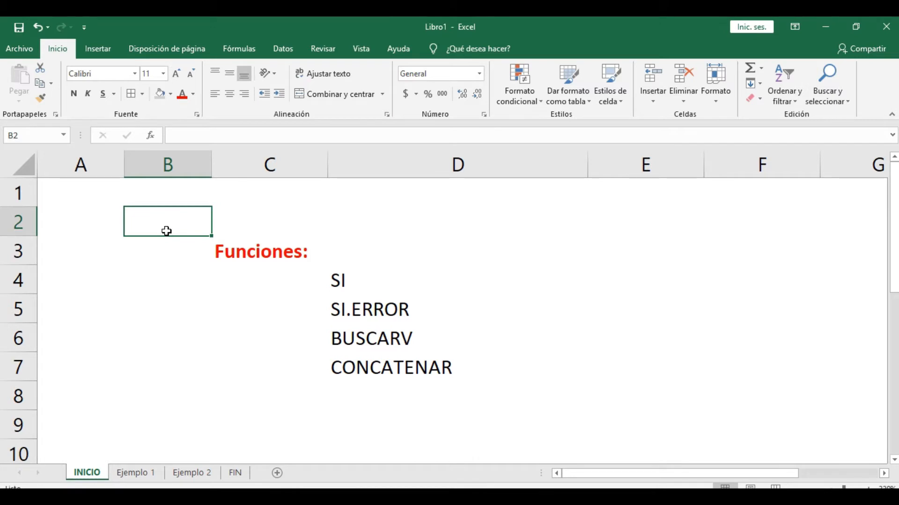
# Step: Review the functions listed in D4:D7 of the INICIO sheet, from SI to CONCATENAR
pyautogui.click(348, 281)
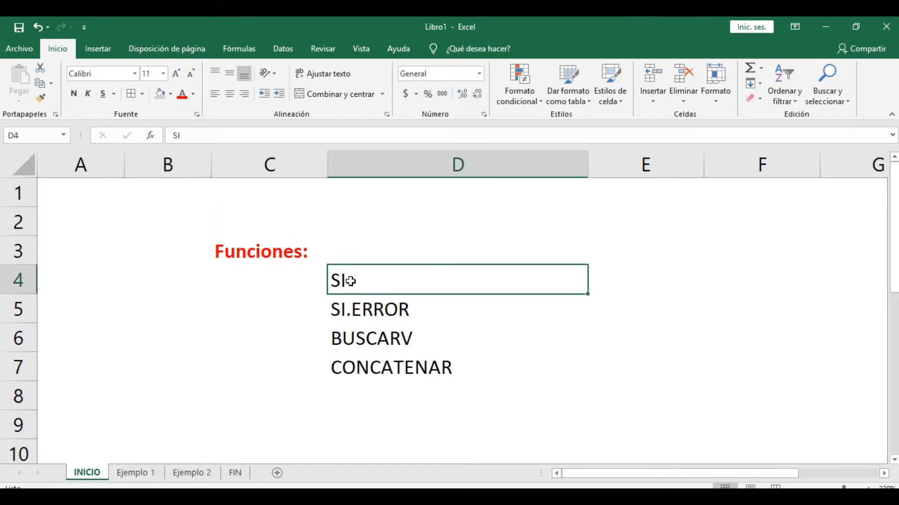
pyautogui.click(366, 304)
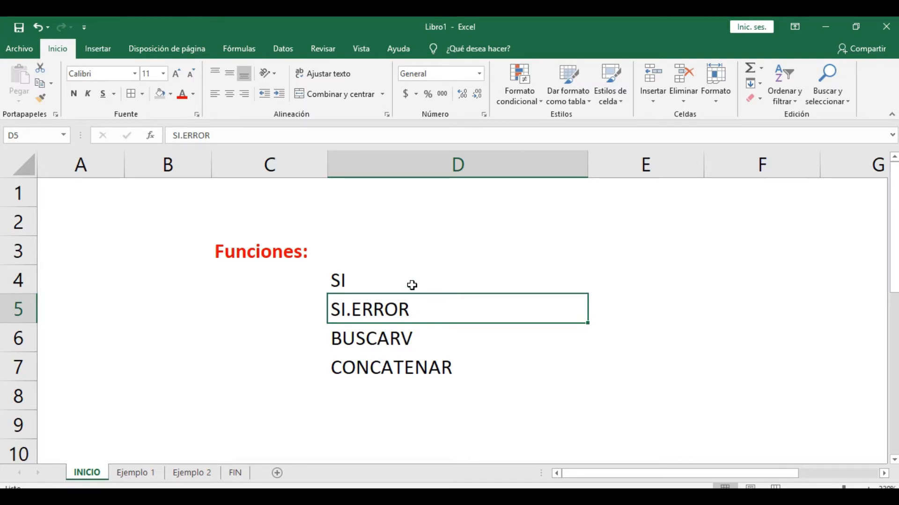
pyautogui.click(384, 342)
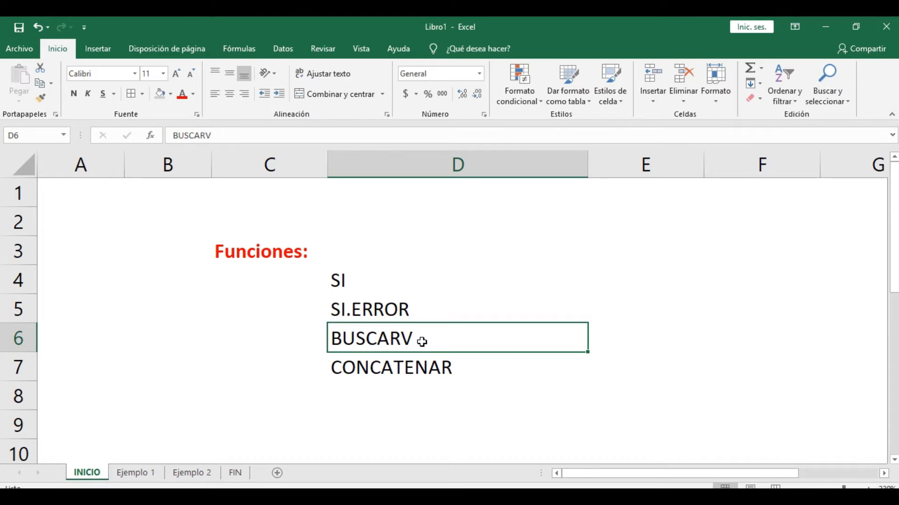
pyautogui.press('Down')
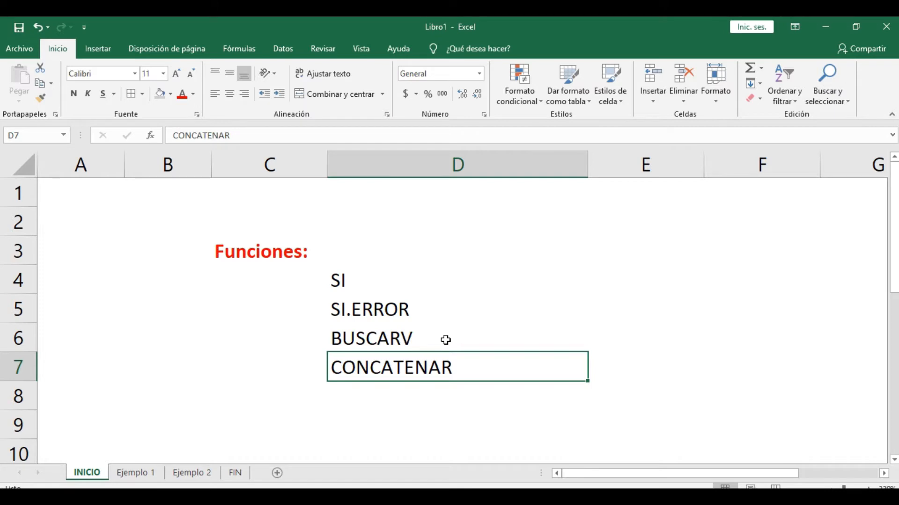
# Step: Open the Ejemplo 1 sheet and look over its COLOR and RESULTADO cells
pyautogui.click(147, 474)
pyautogui.click(193, 284)
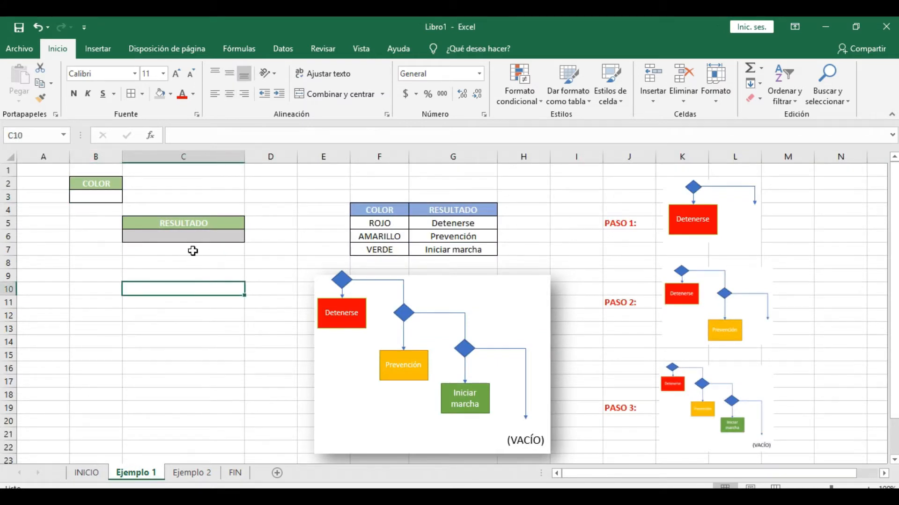
pyautogui.click(150, 222)
pyautogui.click(105, 198)
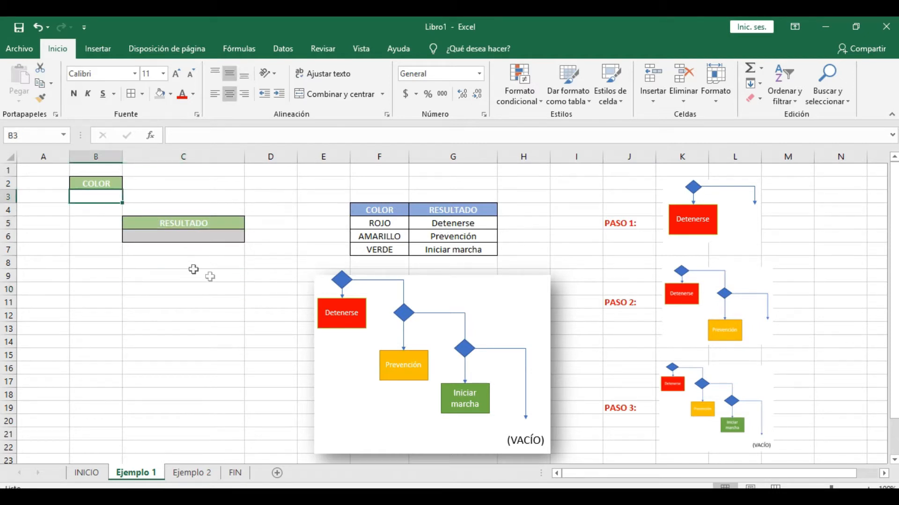
pyautogui.click(259, 262)
pyautogui.click(276, 185)
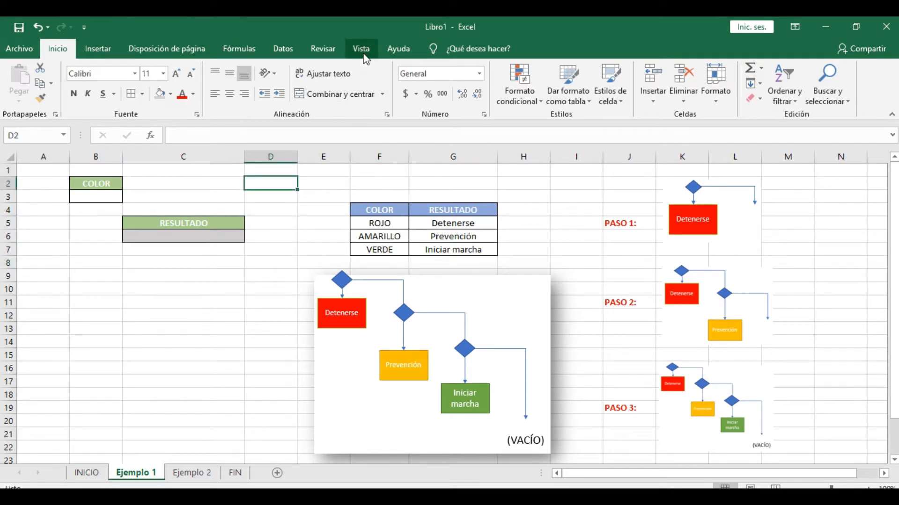
# Step: Hide the gridlines on the Ejemplo 1 sheet
pyautogui.click(361, 49)
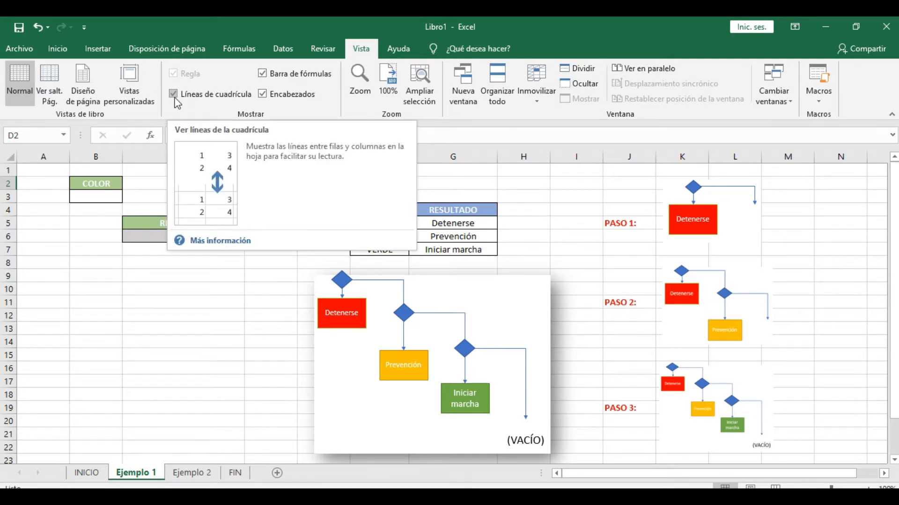
pyautogui.click(174, 95)
pyautogui.click(181, 157)
pyautogui.click(73, 233)
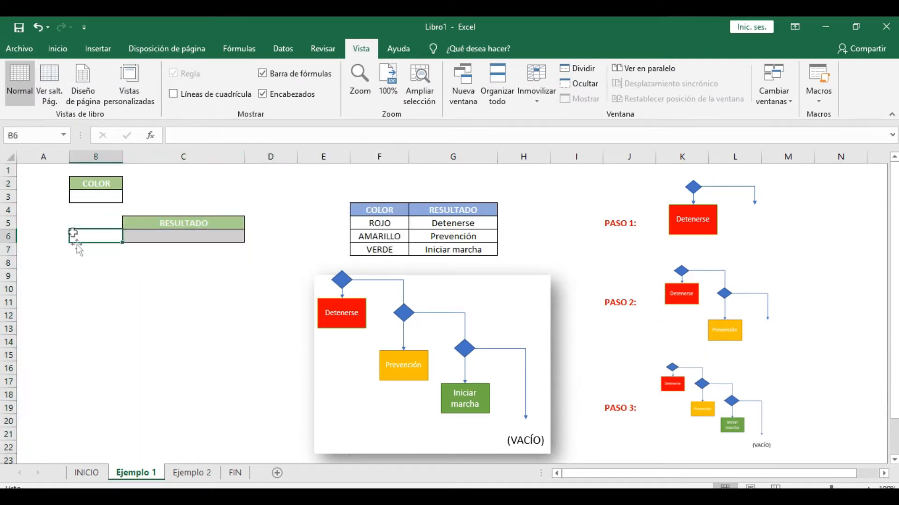
pyautogui.moveTo(81, 246)
pyautogui.mouseDown()
pyautogui.moveTo(135, 285)
pyautogui.moveTo(105, 335)
pyautogui.moveTo(89, 249)
pyautogui.mouseUp()
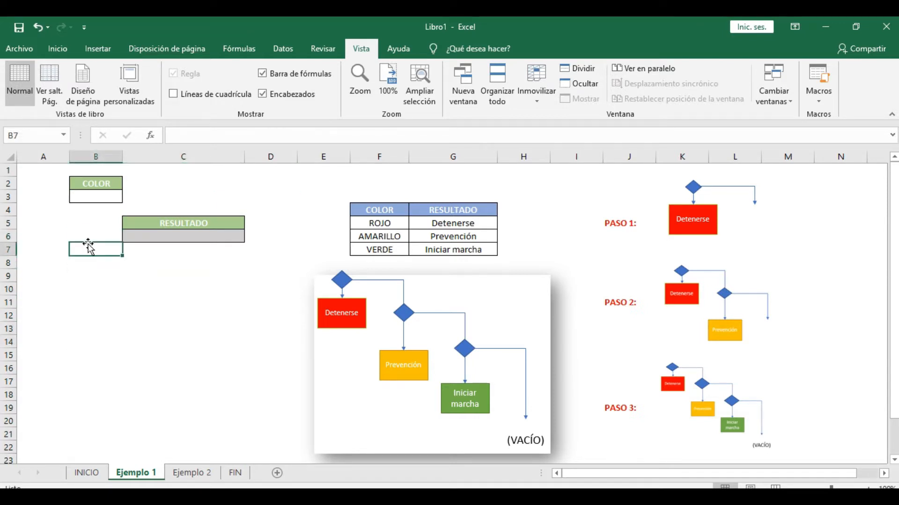
pyautogui.click(94, 278)
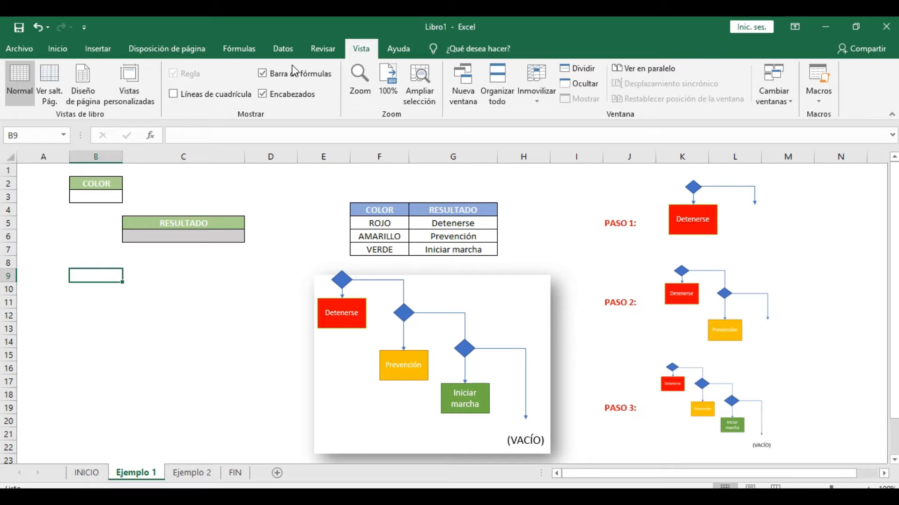
# Step: Enter AMARILLO in the COLOR cell B3 and go to the RESULTADO cell C6
pyautogui.click(103, 196)
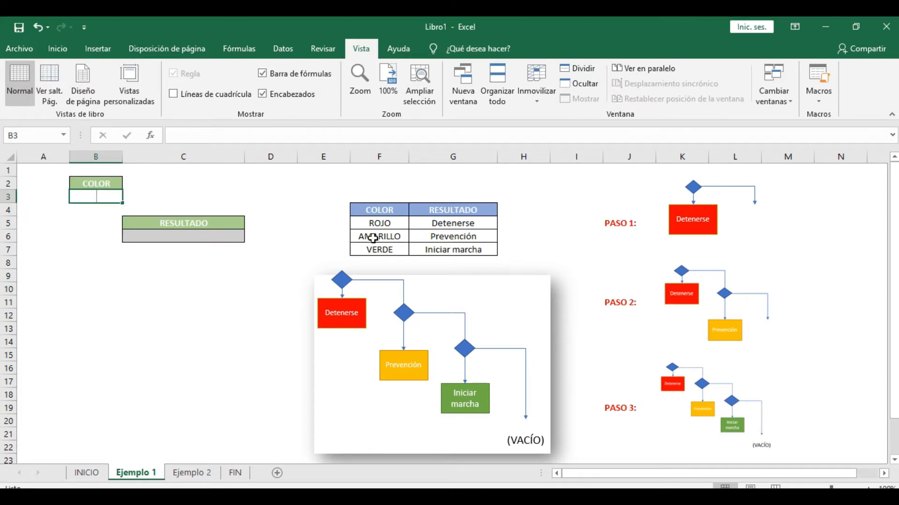
pyautogui.write('AMARILLO')
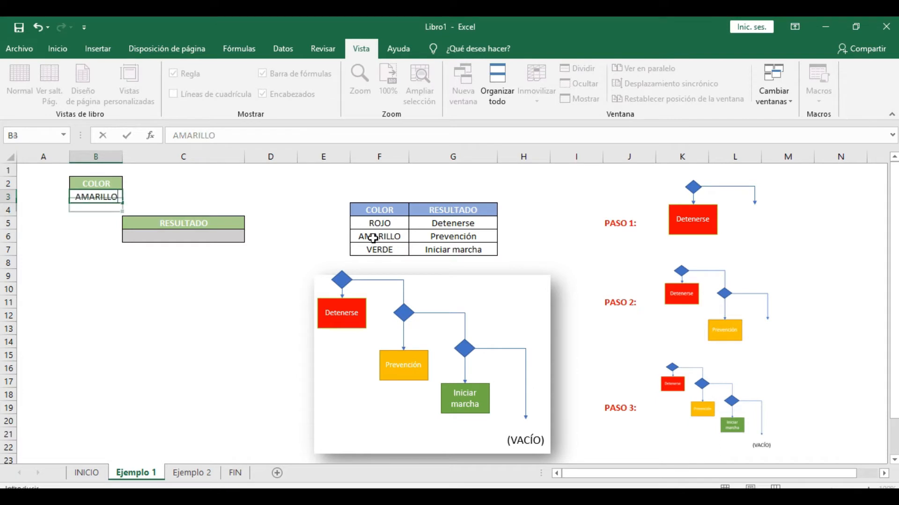
pyautogui.press('Return')
pyautogui.press('Down')
pyautogui.press('Down')
pyautogui.press('Right')
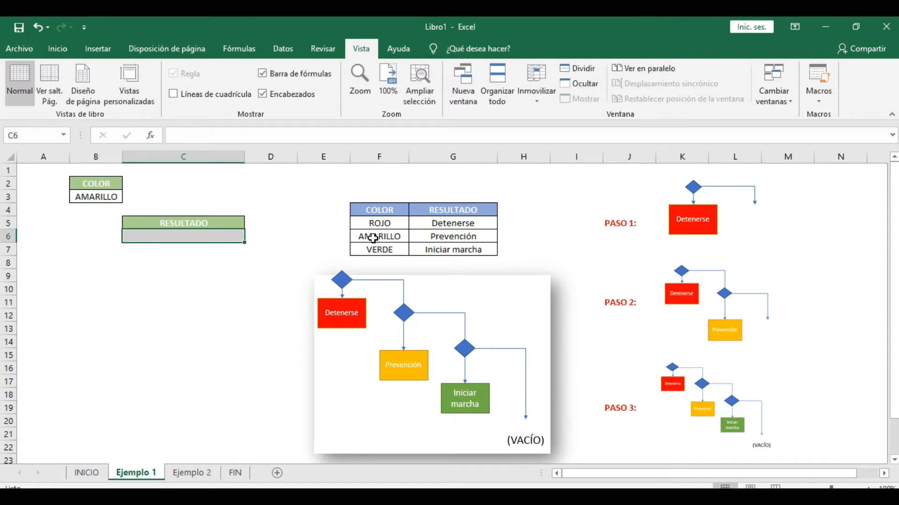
# Step: Examine the COLOR and RESULTADO reference table in F4:G7 and find the entry matching the color in B3
pyautogui.click(449, 224)
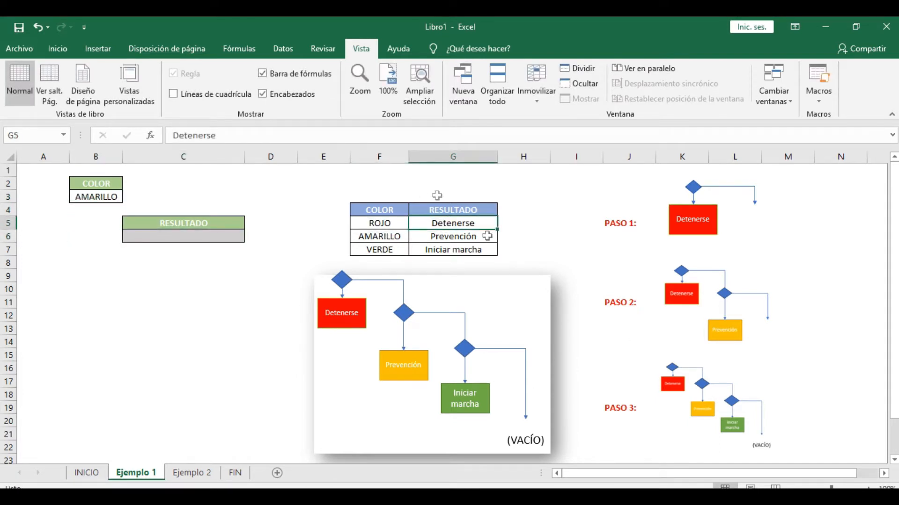
pyautogui.moveTo(389, 208); pyautogui.dragTo(438, 252)
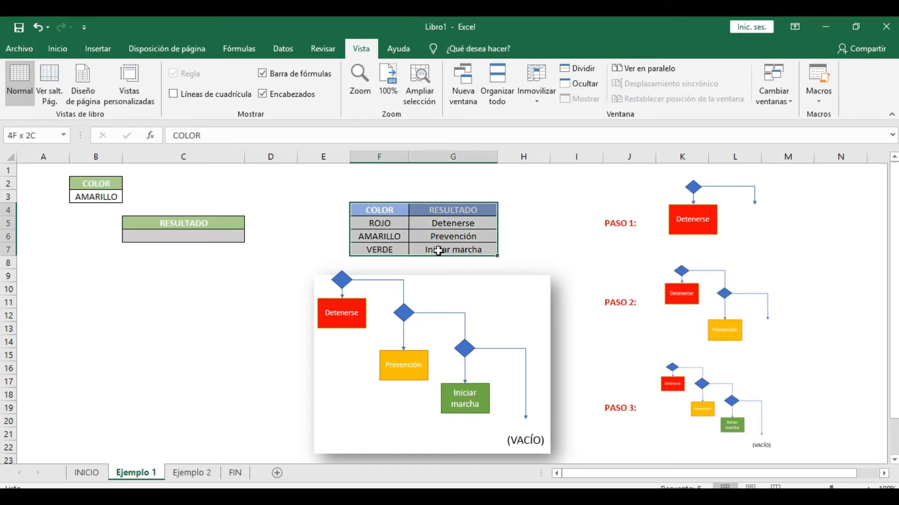
pyautogui.moveTo(109, 156); pyautogui.dragTo(152, 156)
pyautogui.moveTo(325, 156); pyautogui.dragTo(805, 157)
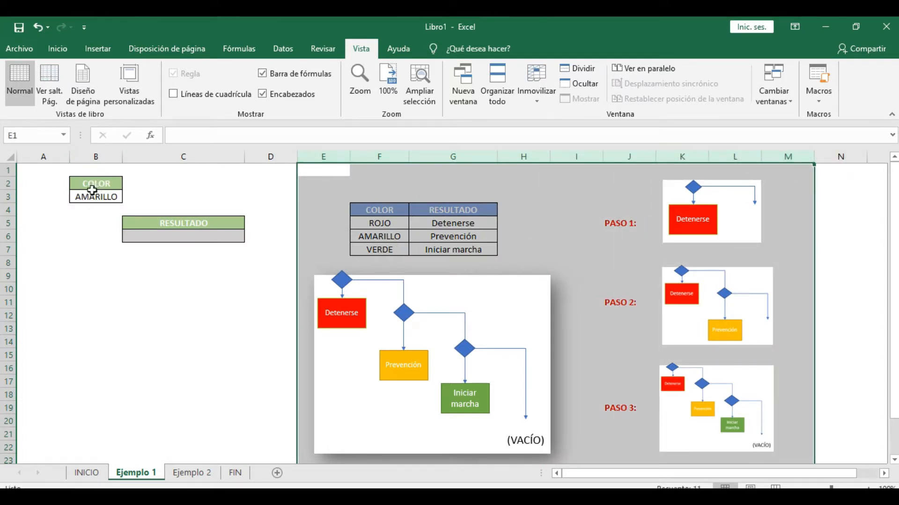
pyautogui.click(93, 191)
pyautogui.click(440, 237)
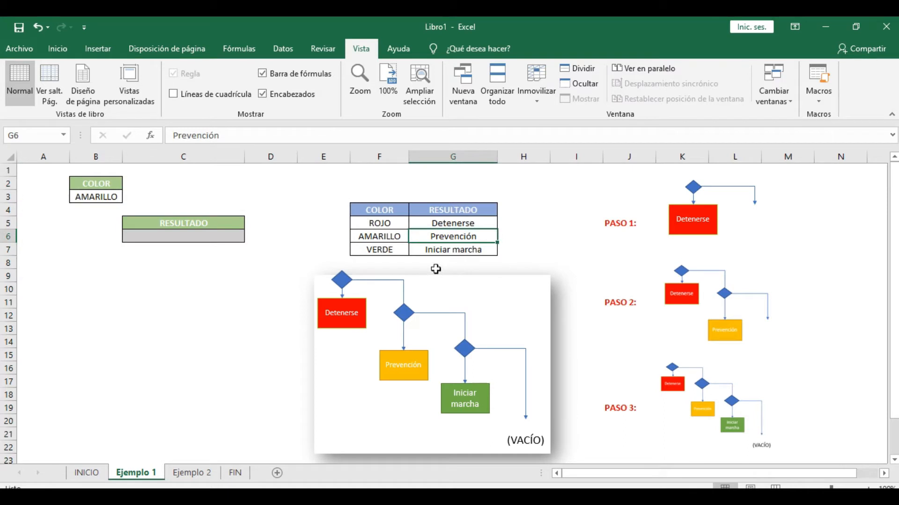
# Step: Set the color in cell B3 to ROJO
pyautogui.click(88, 199)
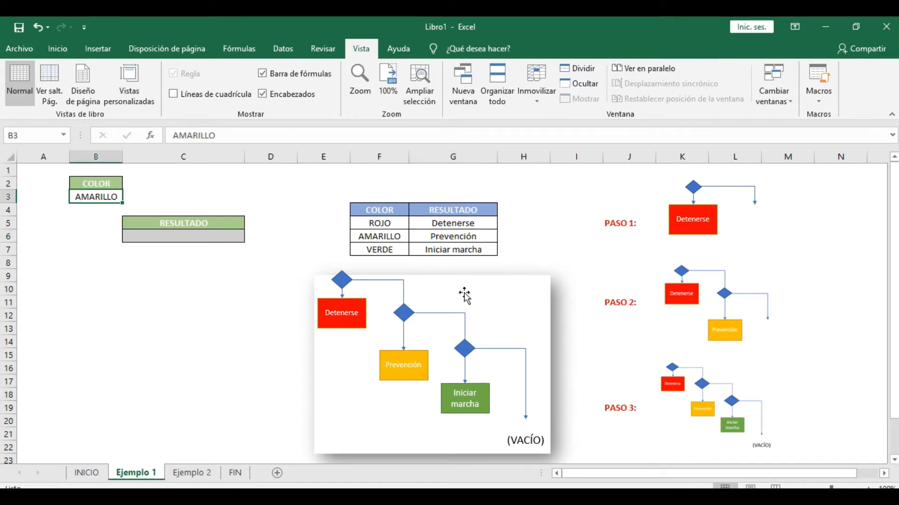
pyautogui.write('ROJO')
pyautogui.hotkey('ctrl', 'Return')
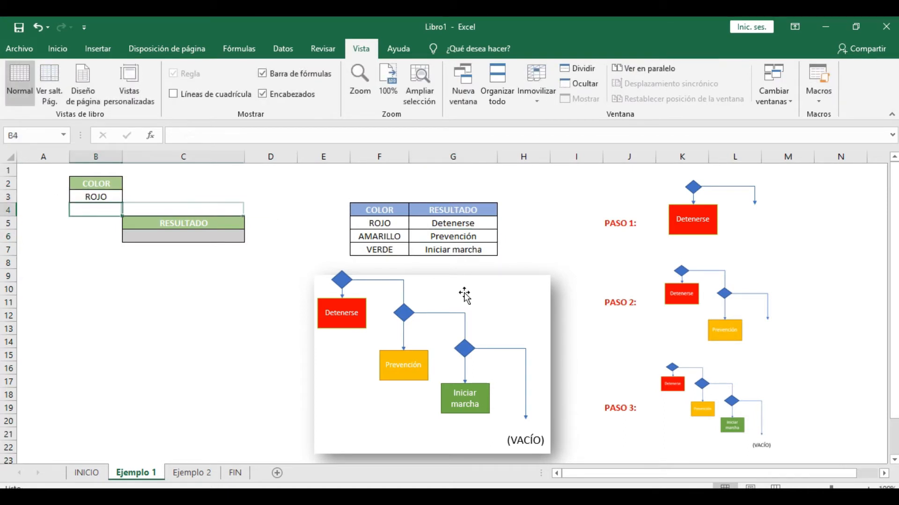
# Step: Set the color in cell B3 to VERDE and go to the RESULTADO cell C6
pyautogui.write('VERDE')
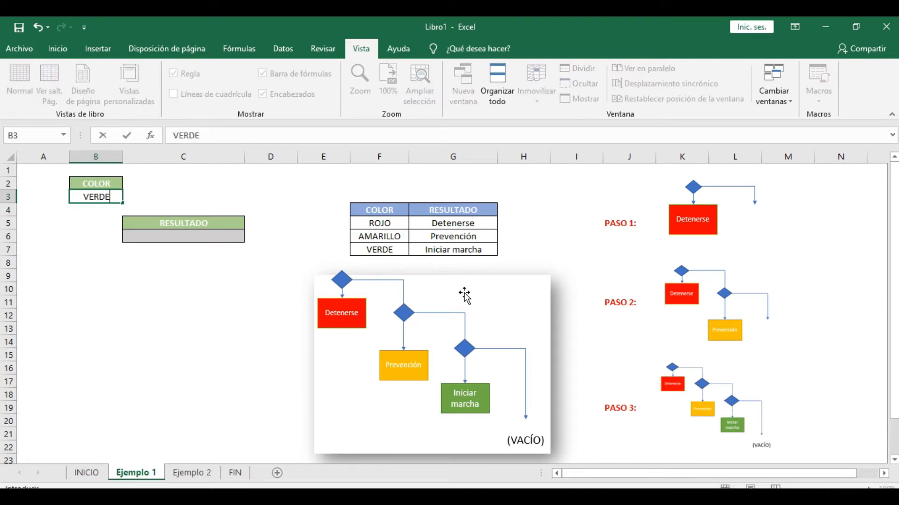
pyautogui.press('Return')
pyautogui.press('Right')
pyautogui.press('Down')
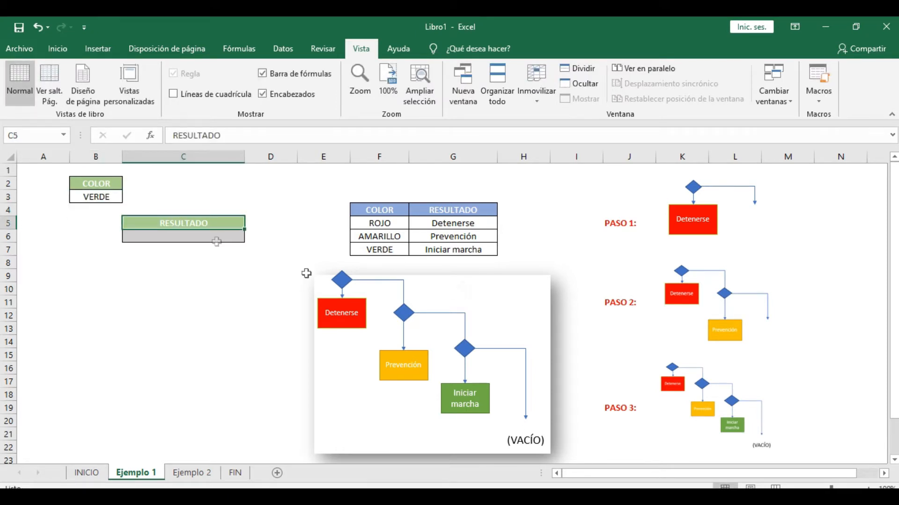
pyautogui.click(179, 236)
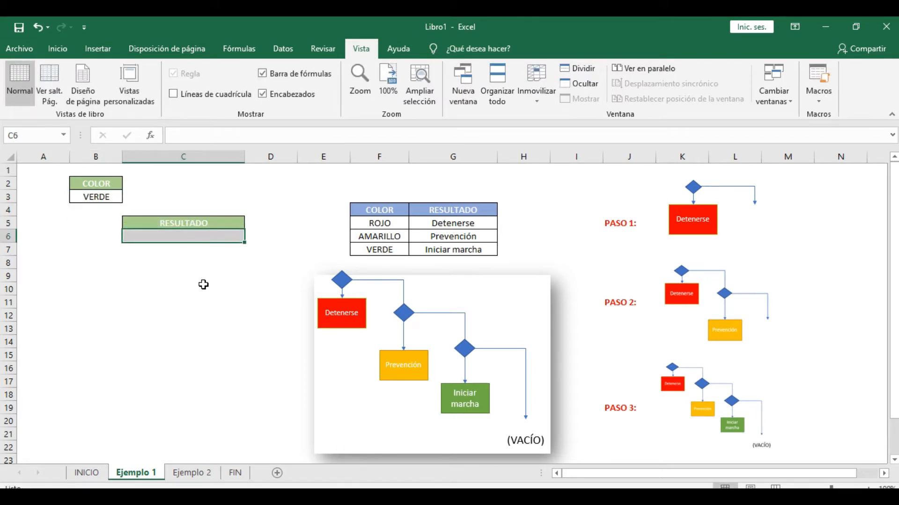
# Step: Compare the reference table in F4:G7 with the decision flowchart below it
pyautogui.click(121, 313)
pyautogui.click(364, 229)
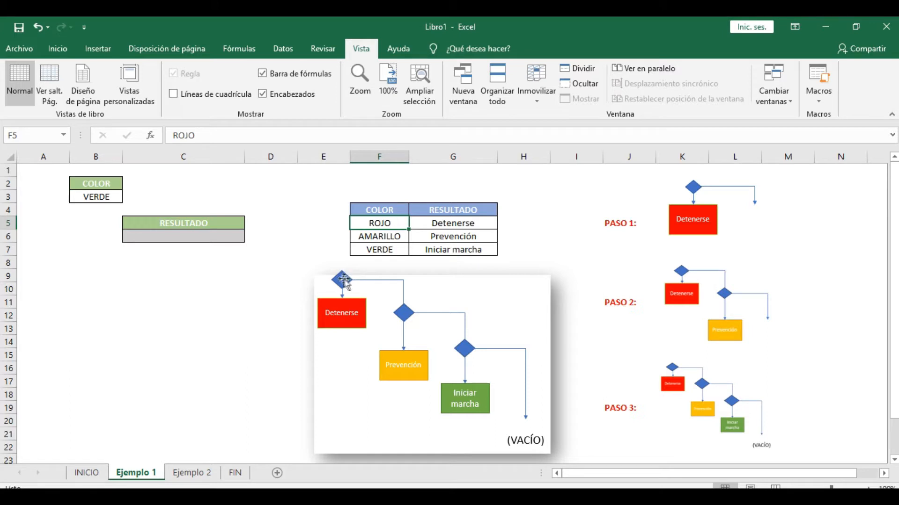
pyautogui.click(489, 309)
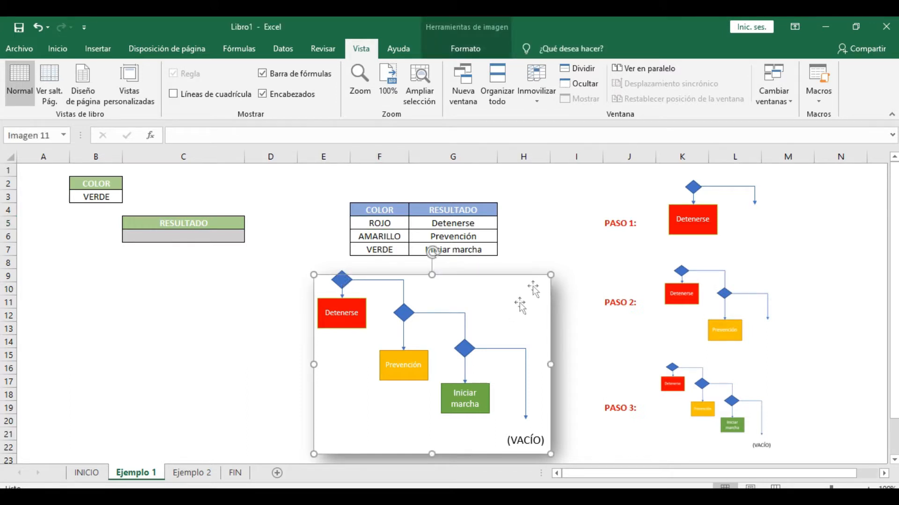
pyautogui.click(228, 360)
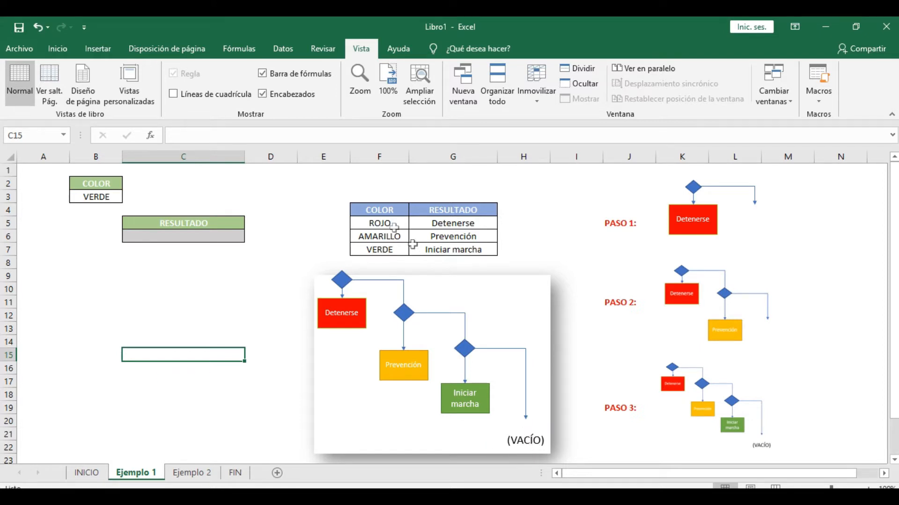
pyautogui.moveTo(387, 209); pyautogui.dragTo(456, 250)
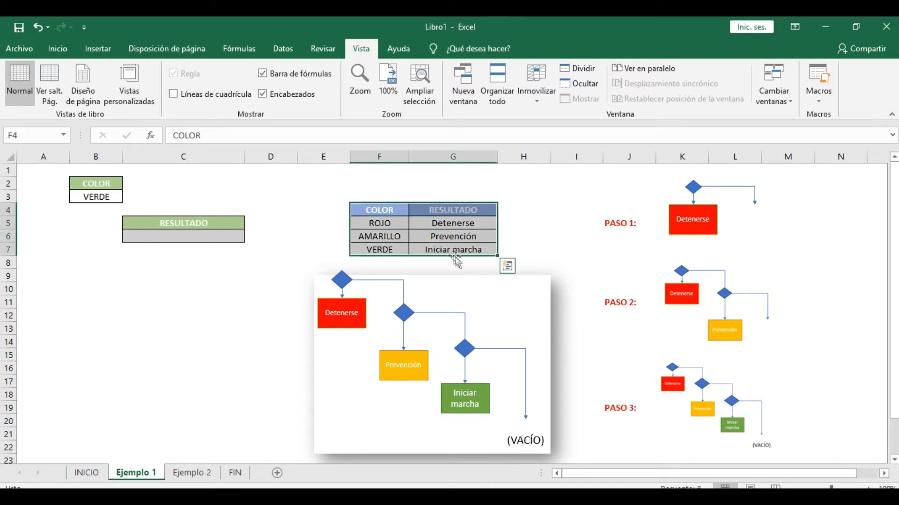
pyautogui.click(396, 233)
# Step: Examine the PASO 1, PASO 2 and PASO 3 diagrams and their decision diamonds
pyautogui.click(609, 223)
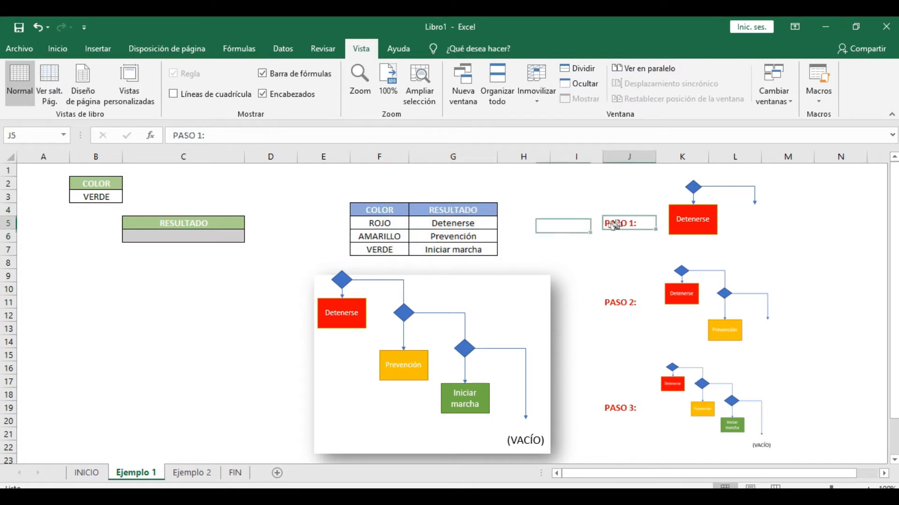
pyautogui.click(620, 302)
pyautogui.click(622, 407)
pyautogui.click(694, 188)
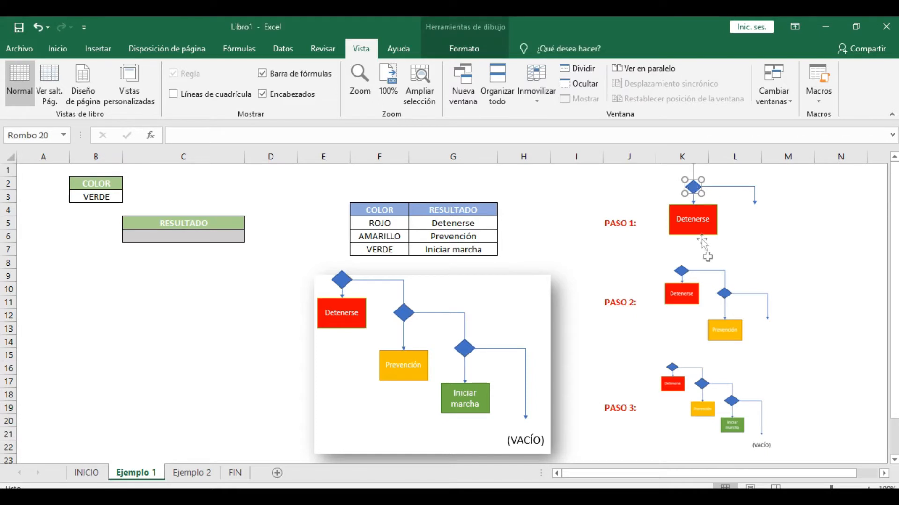
pyautogui.click(724, 293)
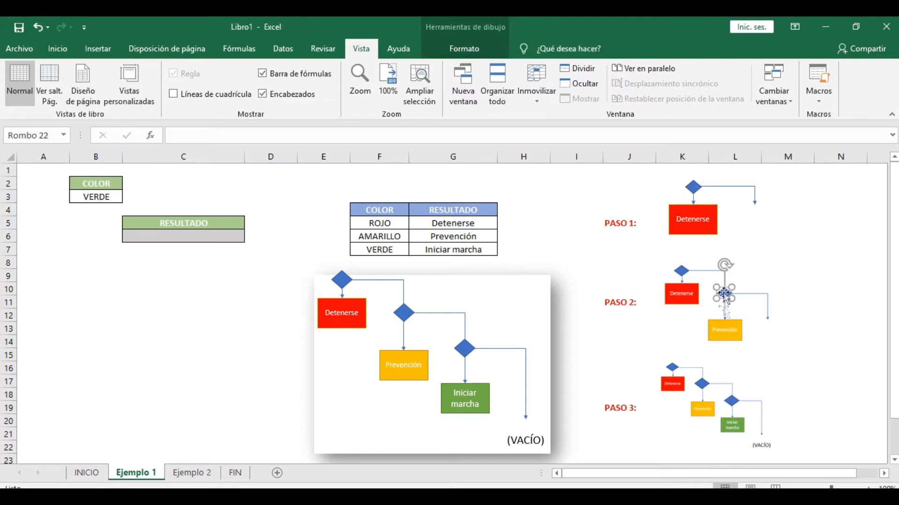
pyautogui.click(731, 401)
pyautogui.click(159, 282)
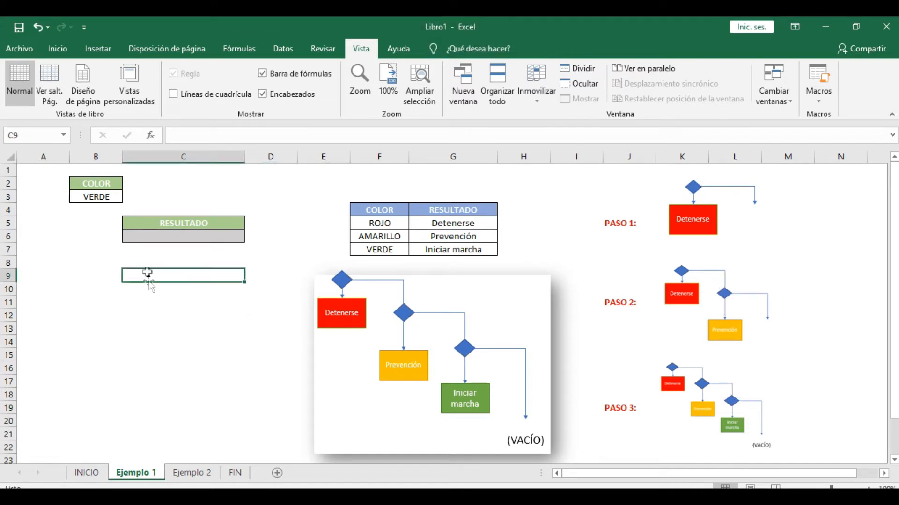
# Step: Start a SI formula in the RESULTADO cell C6
pyautogui.click(151, 238)
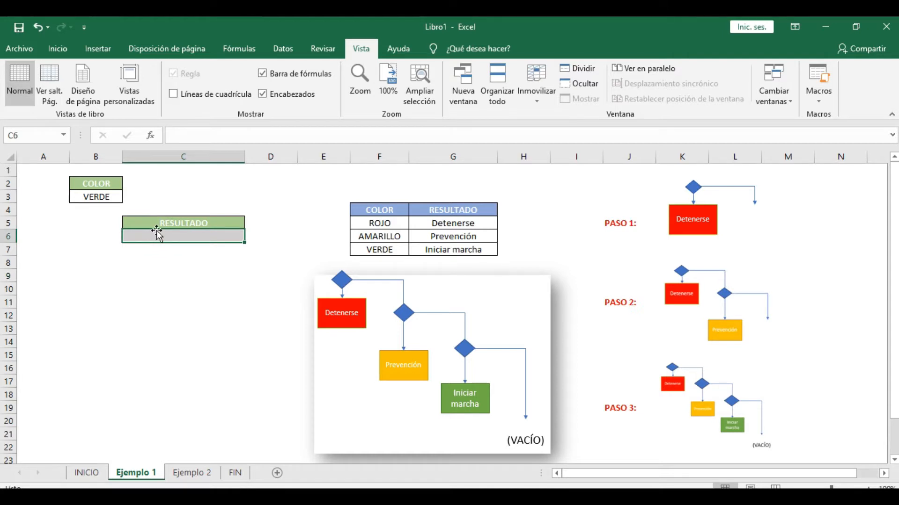
pyautogui.click(182, 135)
pyautogui.write('=')
pyautogui.press('BackSpace')
pyautogui.write('+')
pyautogui.press('BackSpace')
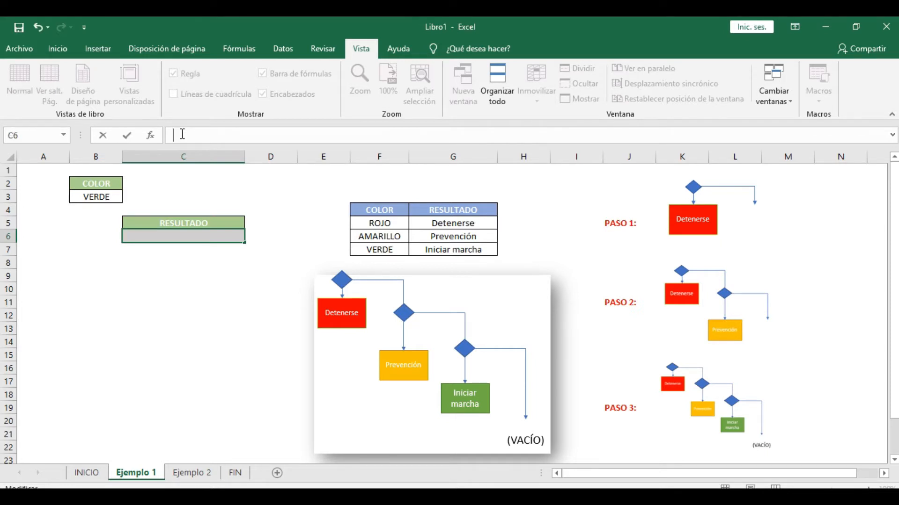
pyautogui.write('=SI')
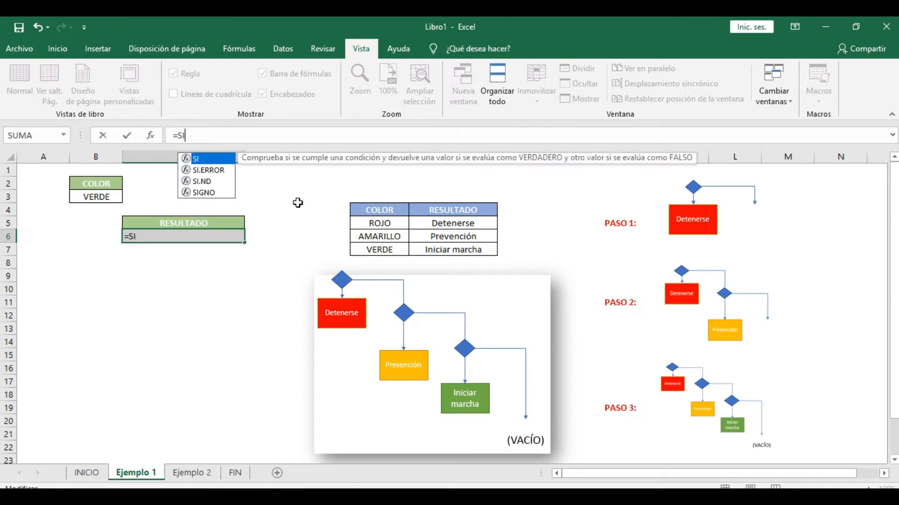
pyautogui.write('(')
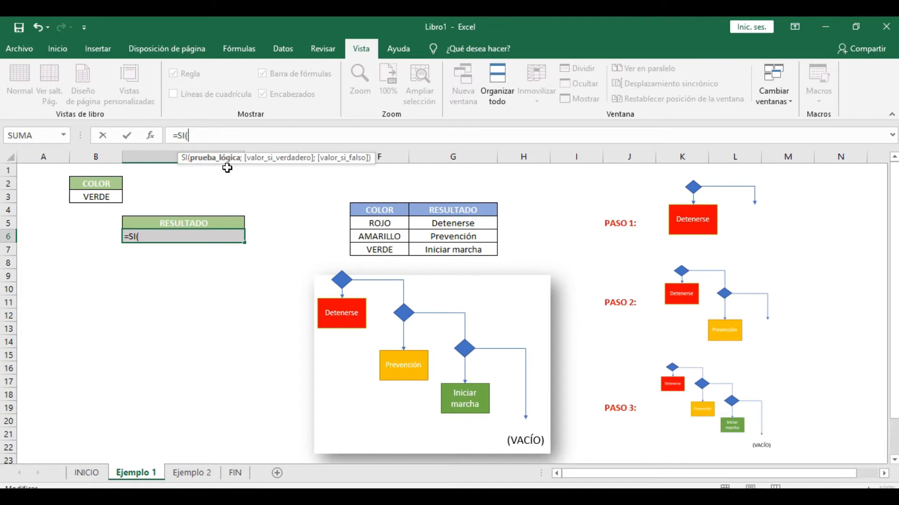
# Step: Set the first SI test to B3=F5 and its value if true to G5, leaving the formula open at the false argument
pyautogui.click(96, 198)
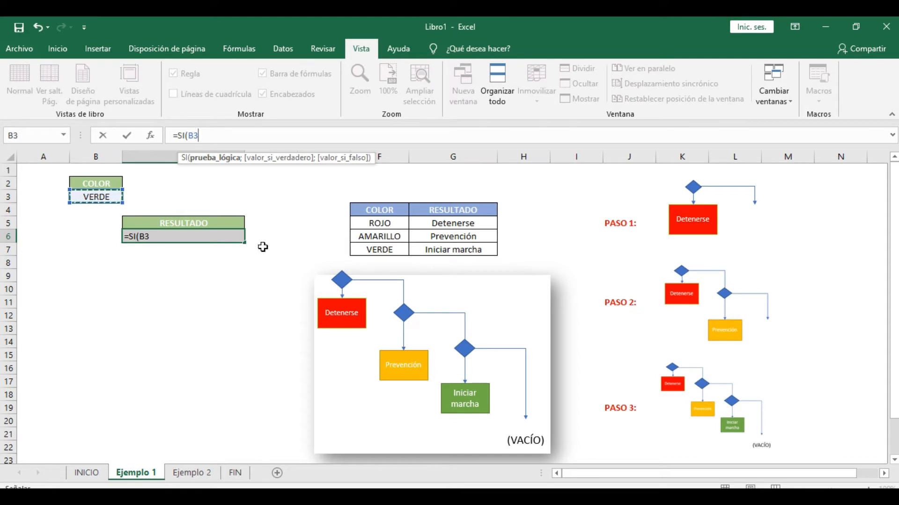
pyautogui.write('=')
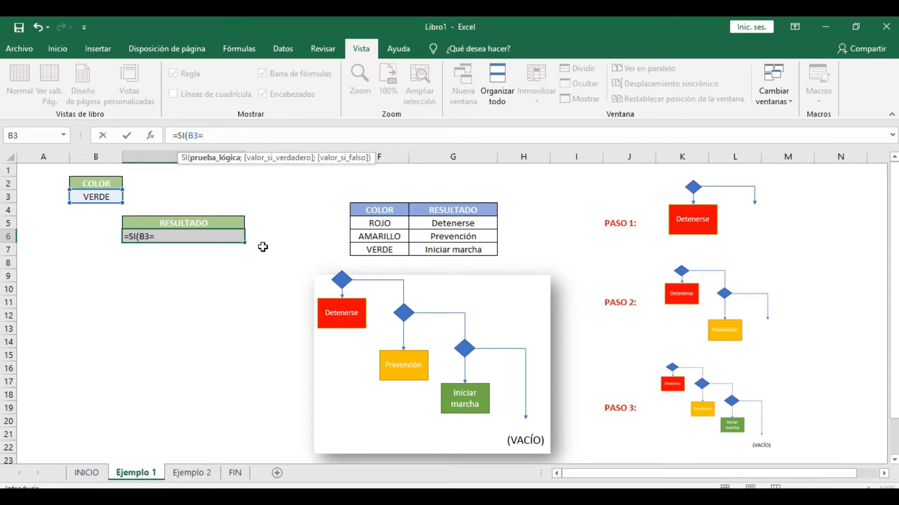
pyautogui.click(380, 224)
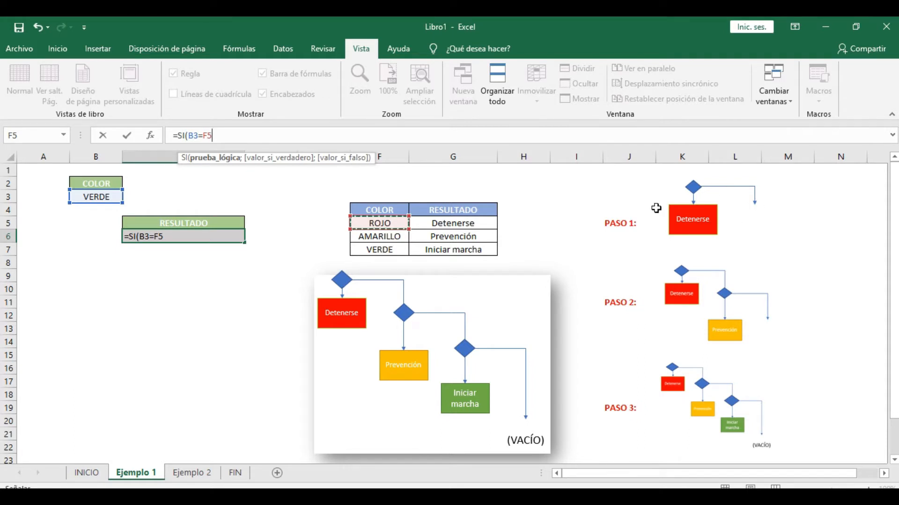
pyautogui.write(';')
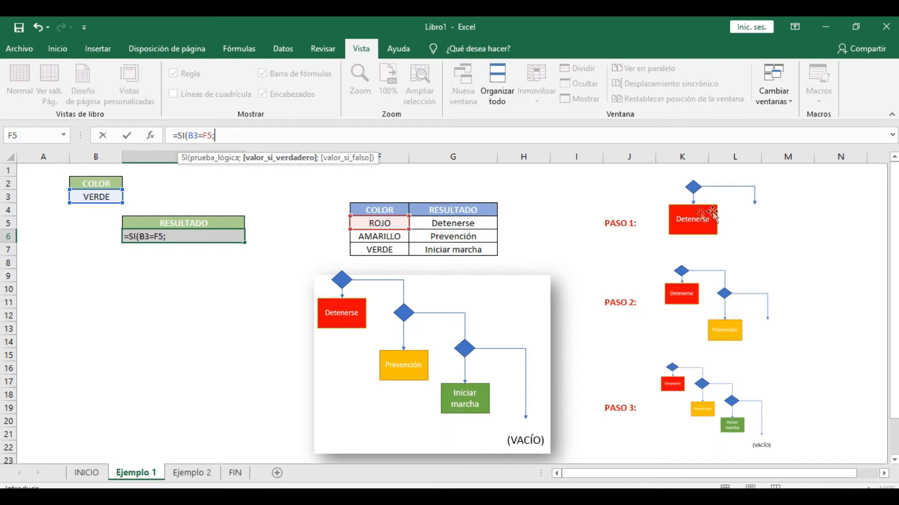
pyautogui.click(450, 225)
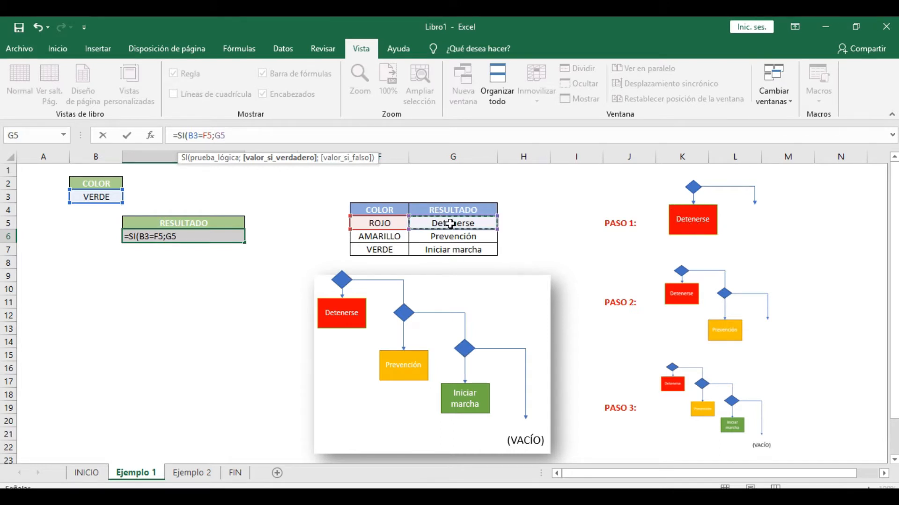
pyautogui.write(';')
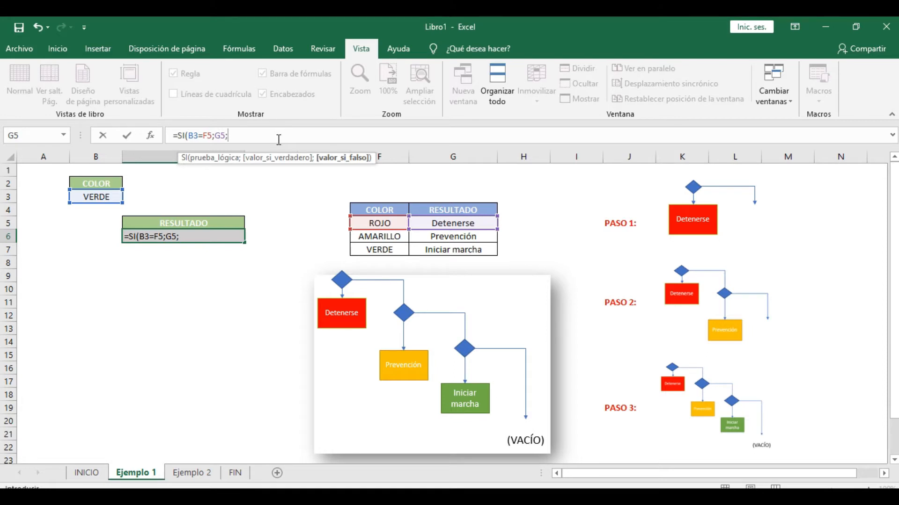
# Step: Nest a second SI as the false argument, testing B3=F6 and returning G6 if true
pyautogui.write('SI')
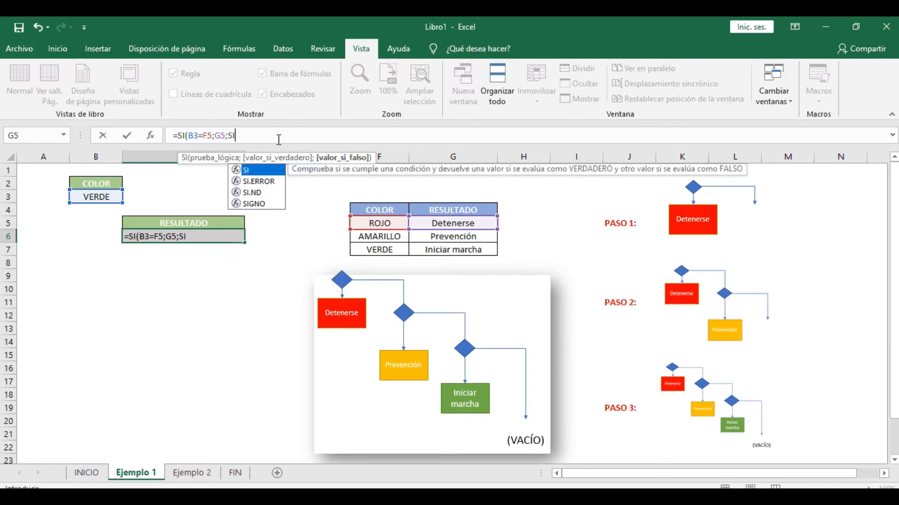
pyautogui.write('(')
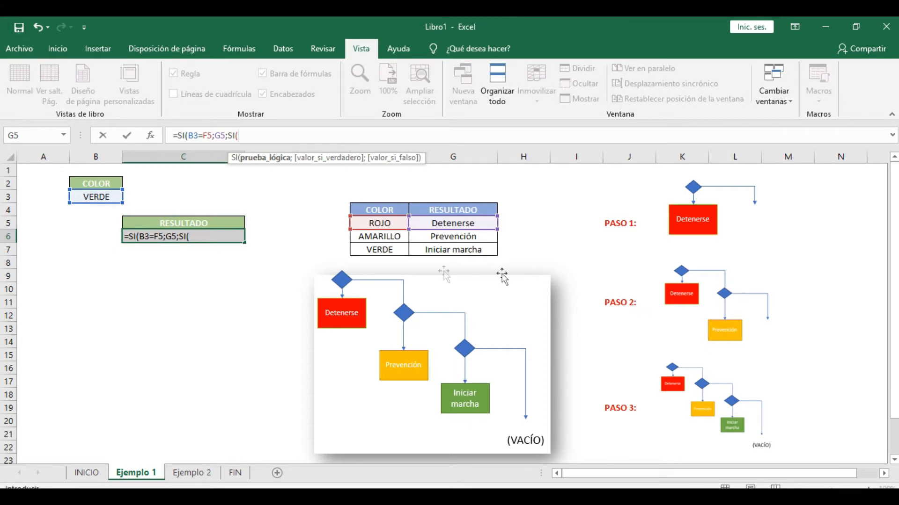
pyautogui.click(79, 196)
pyautogui.write('=')
pyautogui.click(380, 237)
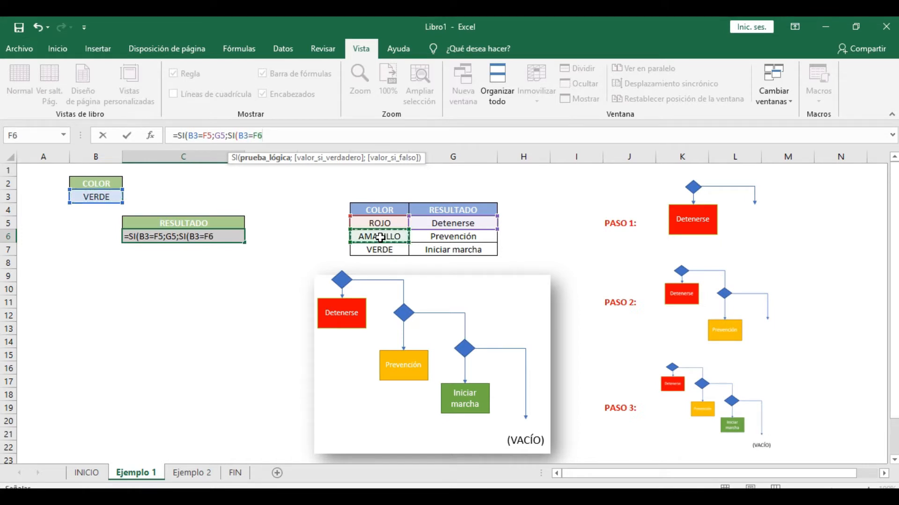
pyautogui.write(';')
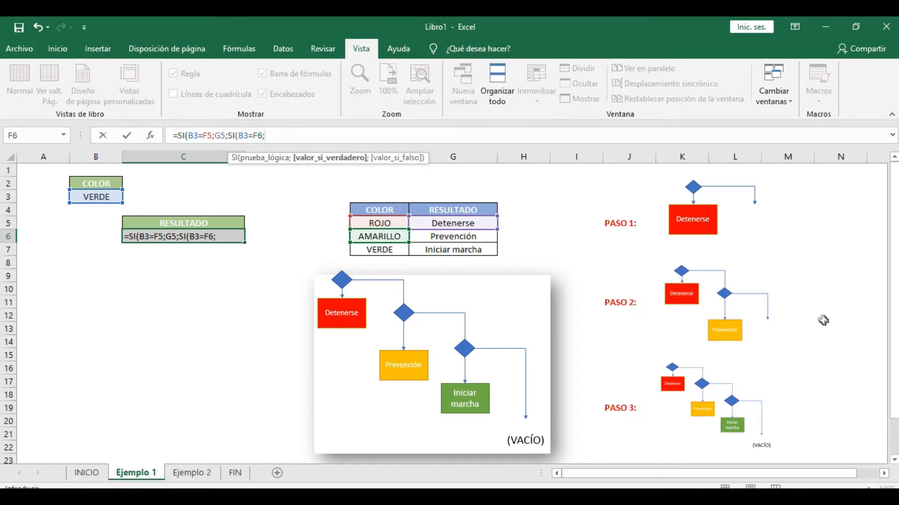
pyautogui.click(451, 237)
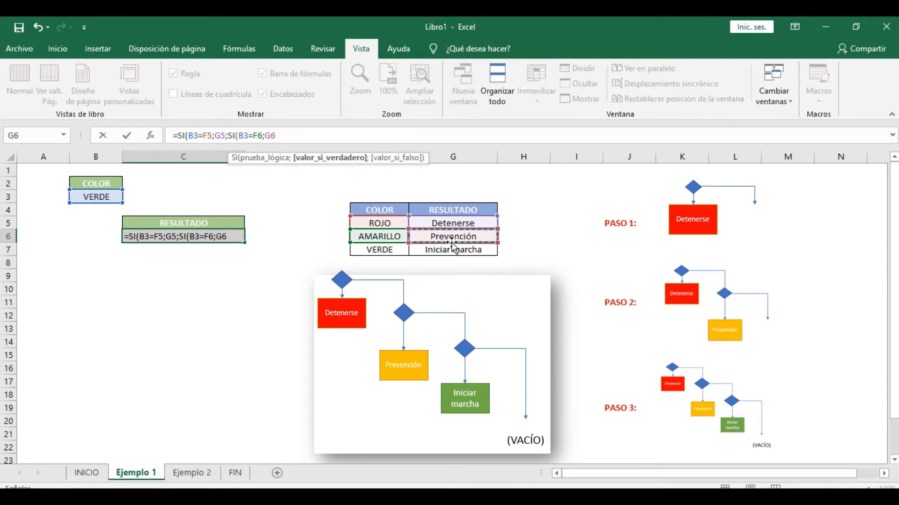
pyautogui.write(';')
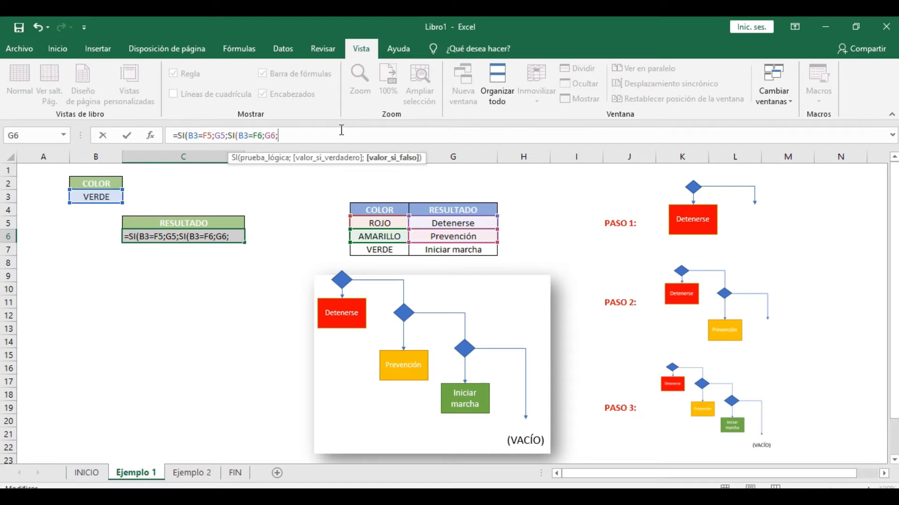
# Step: Nest a third SI as the second one's false argument, testing B3=F7 and returning G7 if true
pyautogui.write('SI')
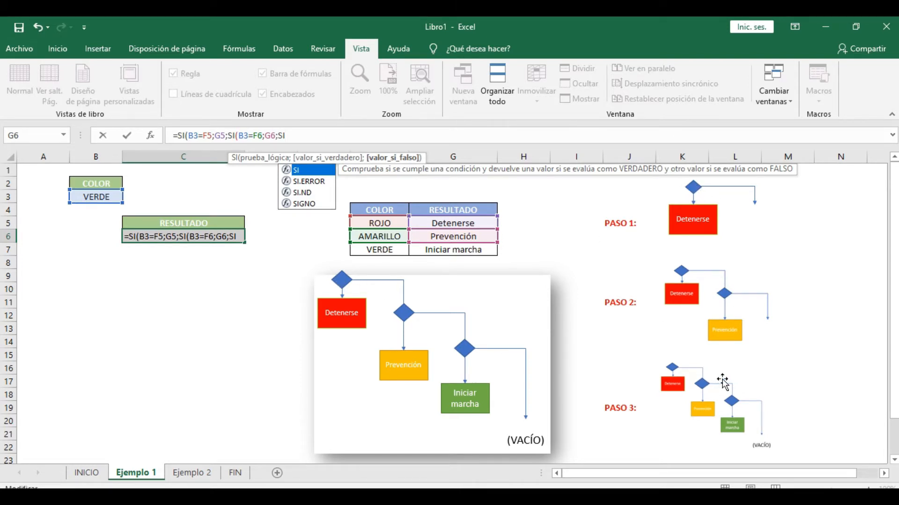
pyautogui.click(331, 135)
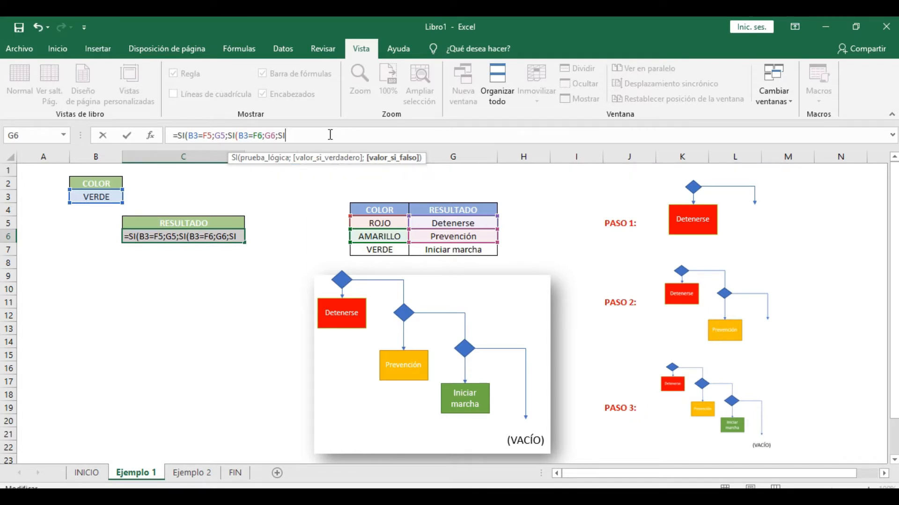
pyautogui.write('(')
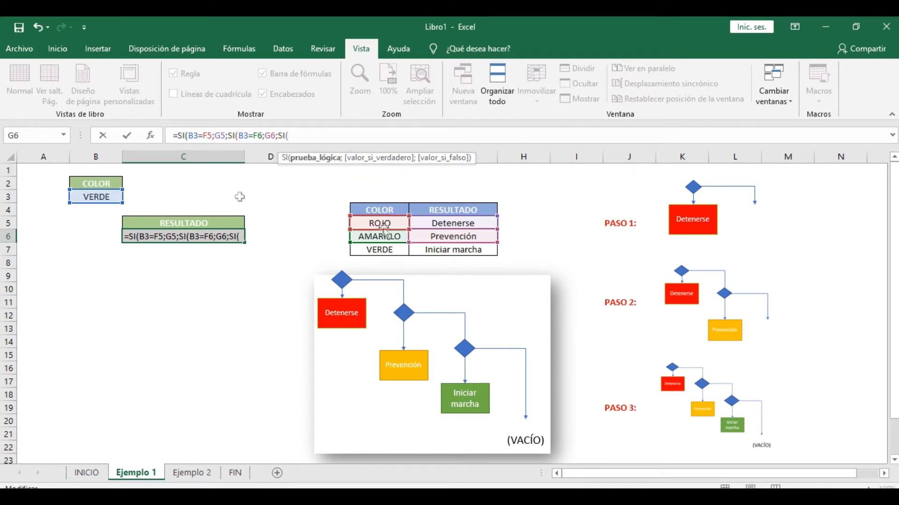
pyautogui.click(91, 198)
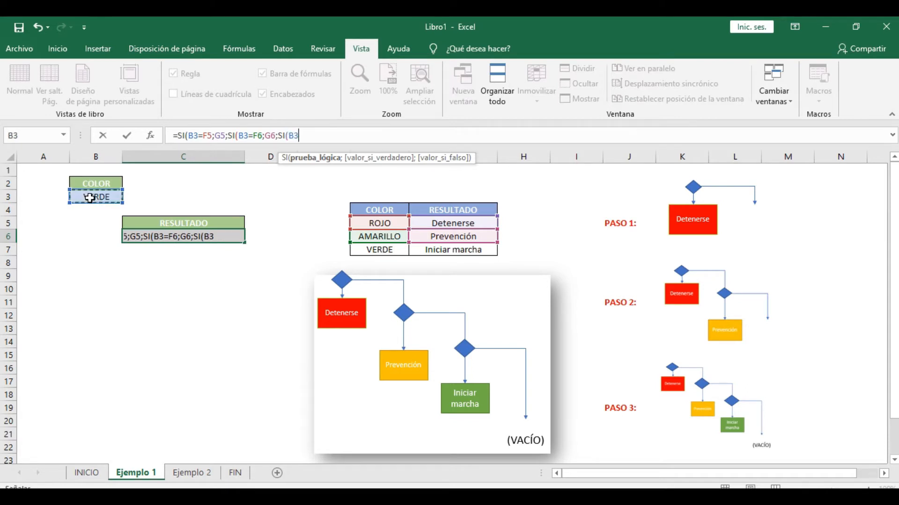
pyautogui.write('=')
pyautogui.click(380, 251)
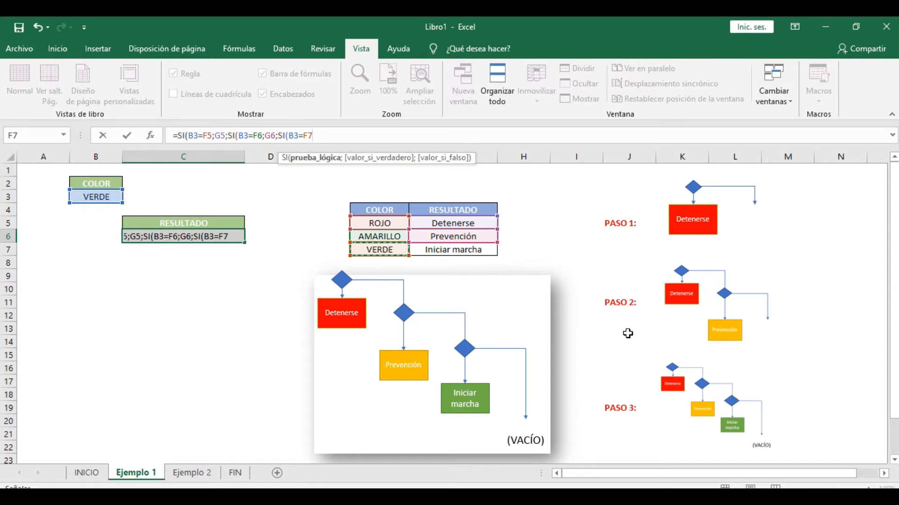
pyautogui.write(';')
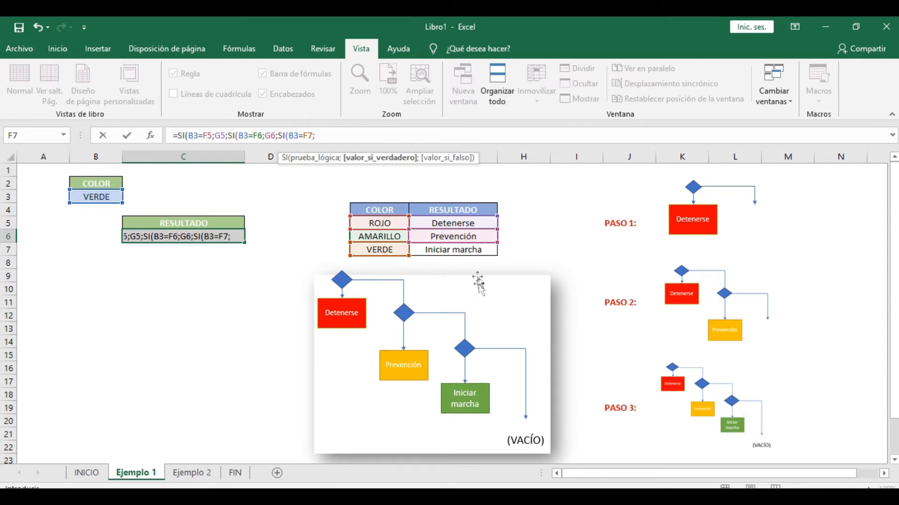
pyautogui.click(459, 250)
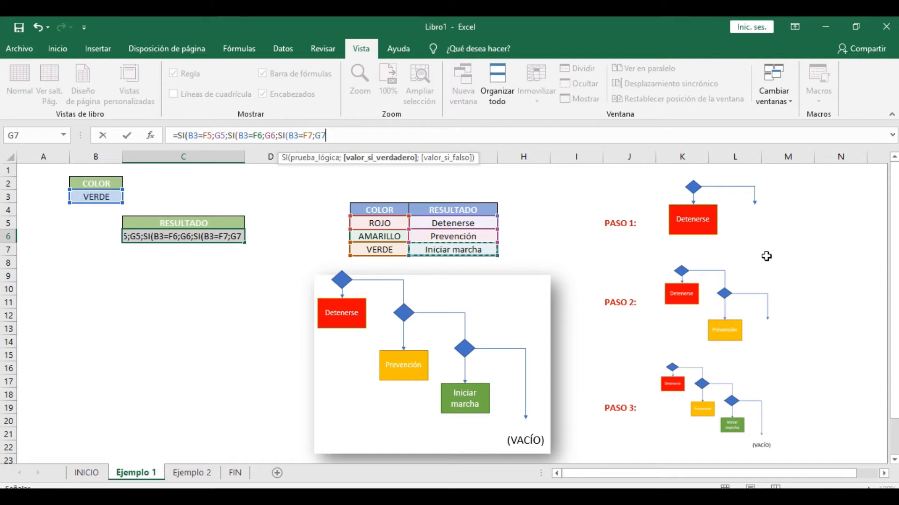
pyautogui.write(';')
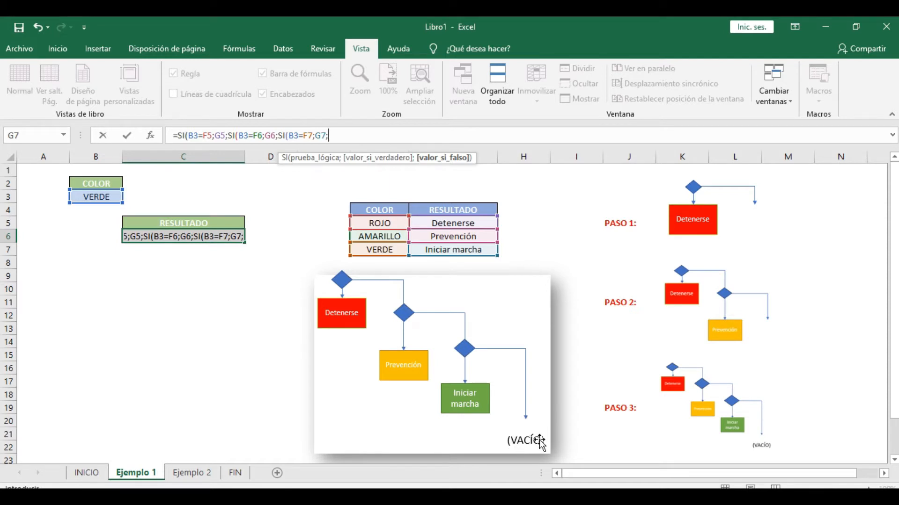
# Step: Give the third SI an empty text ("") as its false value and close the two inner SI functions
pyautogui.click(361, 135)
pyautogui.write('""')
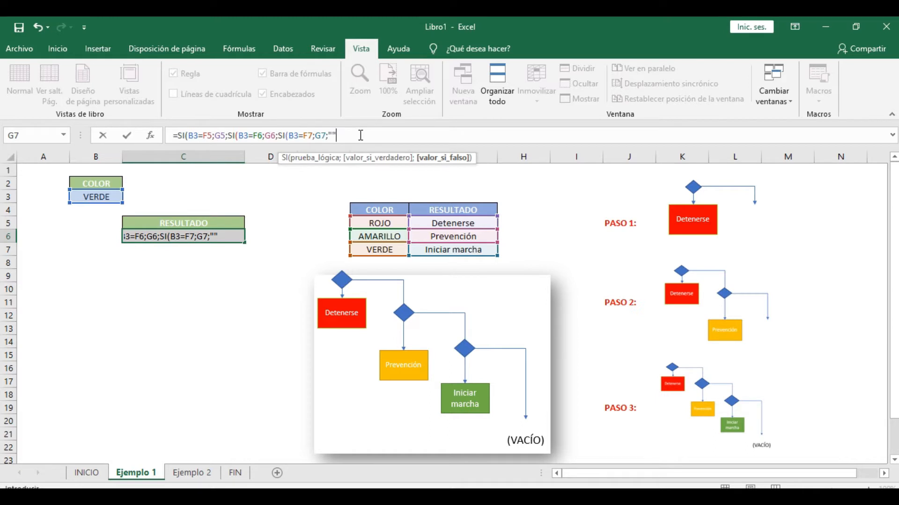
pyautogui.write(')')
pyautogui.press('BackSpace')
pyautogui.write(')')
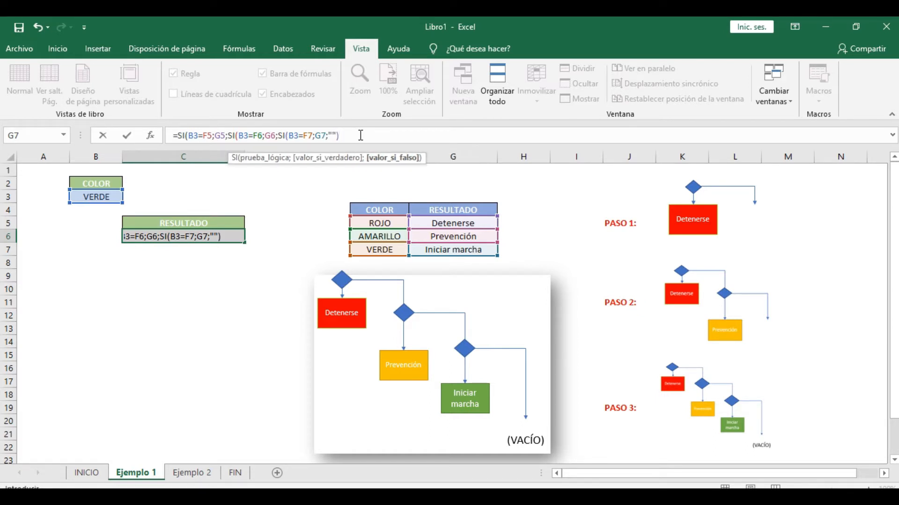
pyautogui.press('BackSpace')
pyautogui.write(')')
# Step: Check the parenthesis pairs, close the outer SI and commit the formula in C6
pyautogui.click(351, 136)
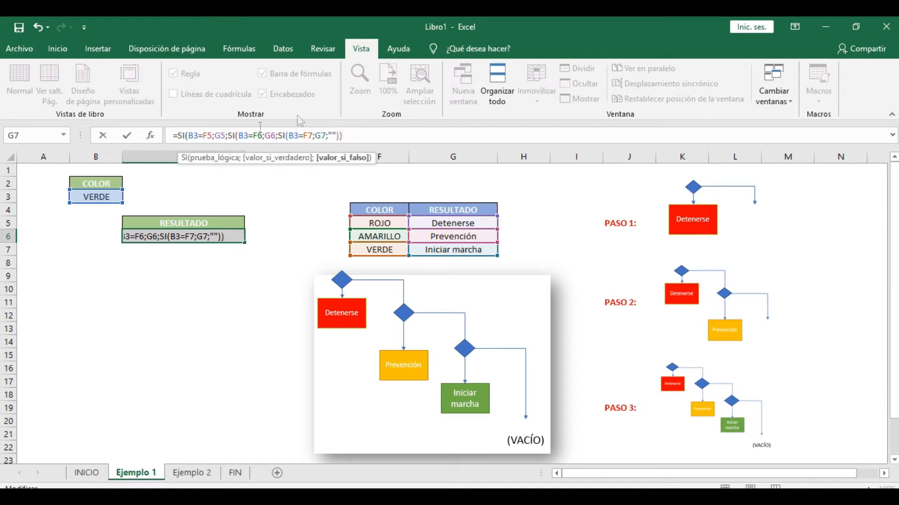
pyautogui.moveTo(235, 136); pyautogui.dragTo(240, 136)
pyautogui.click(360, 135)
pyautogui.write(')')
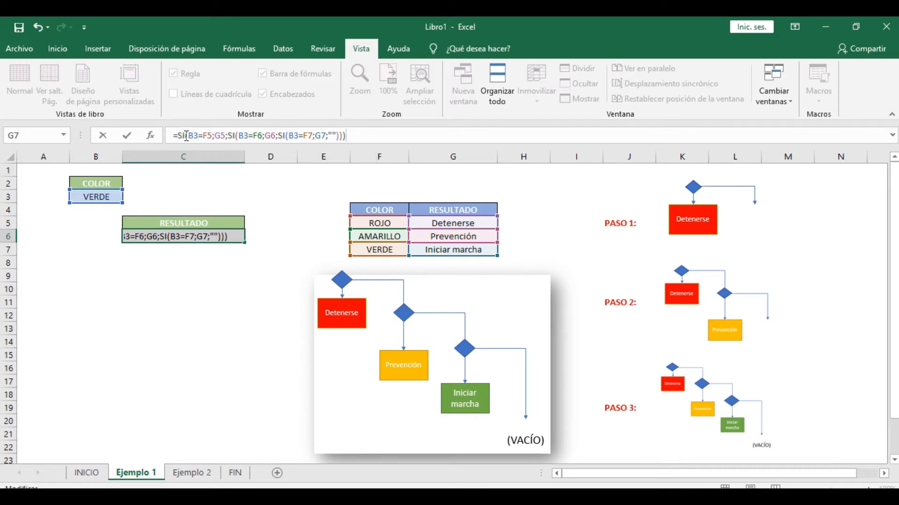
pyautogui.click(189, 135)
pyautogui.click(361, 136)
pyautogui.press('Return')
pyautogui.press('Up')
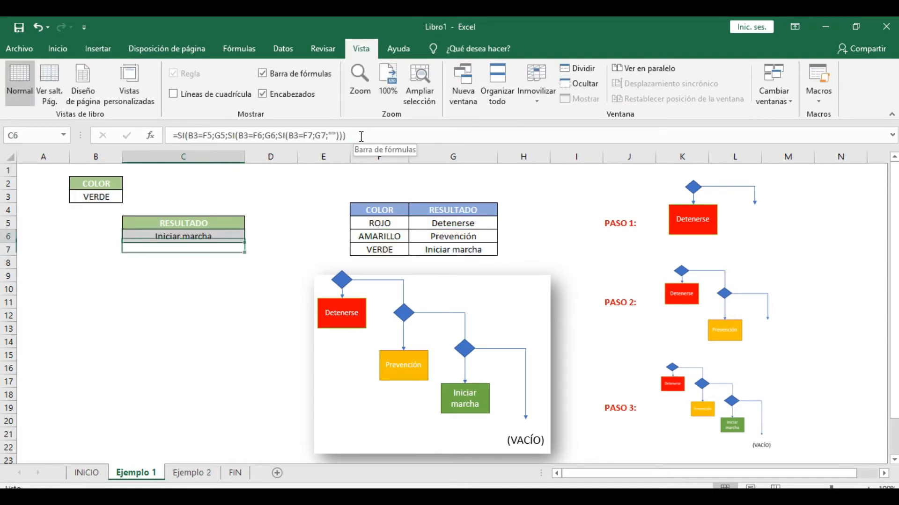
# Step: Set the color in cell B3 to AMARILLO to test the formula
pyautogui.press('Left')
pyautogui.press('Up')
pyautogui.press('Up')
pyautogui.press('Up')
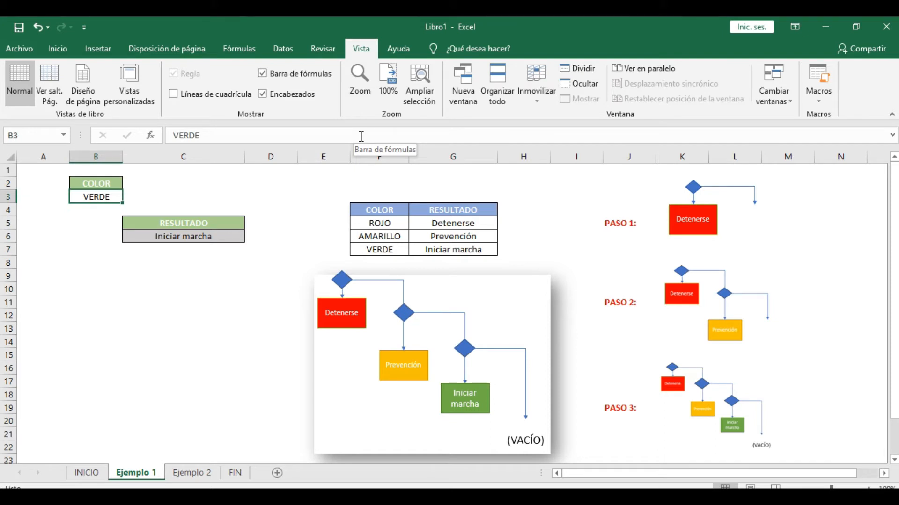
pyautogui.write('amar')
pyautogui.press('BackSpace')
pyautogui.press('BackSpace')
pyautogui.press('BackSpace')
pyautogui.write('MARILLO')
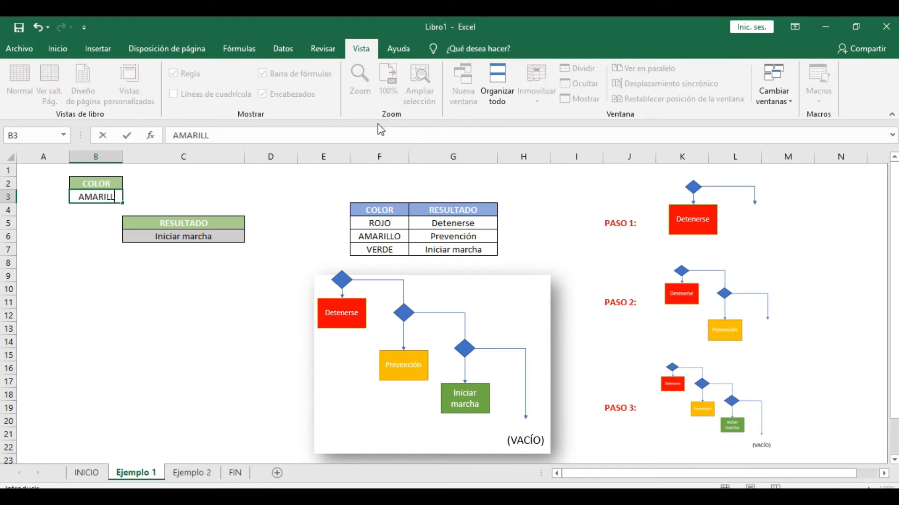
pyautogui.press('Return')
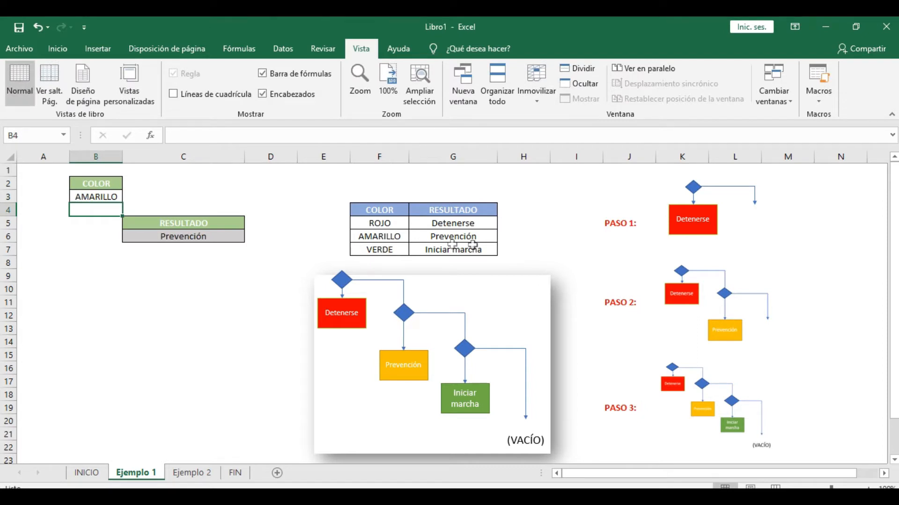
# Step: Test the formula with ROJO as the color in cell B3
pyautogui.click(75, 196)
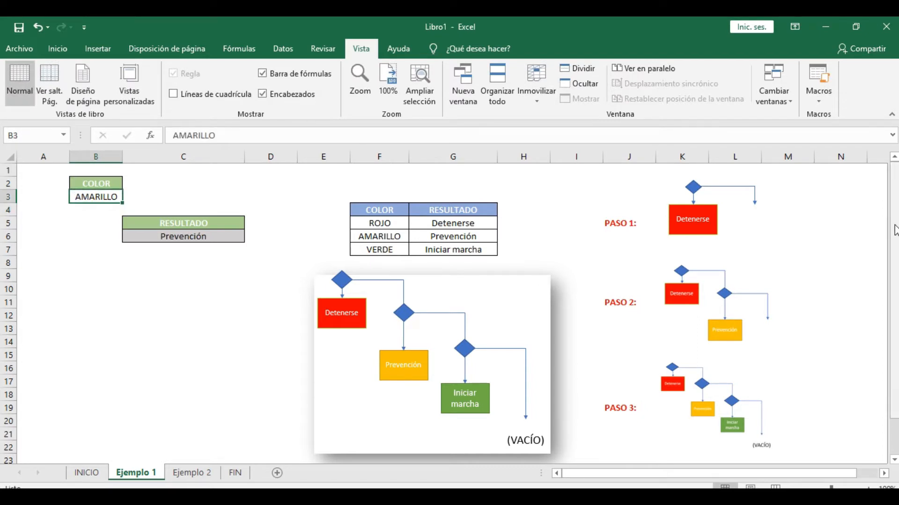
pyautogui.write('ROJO')
pyautogui.press('Return')
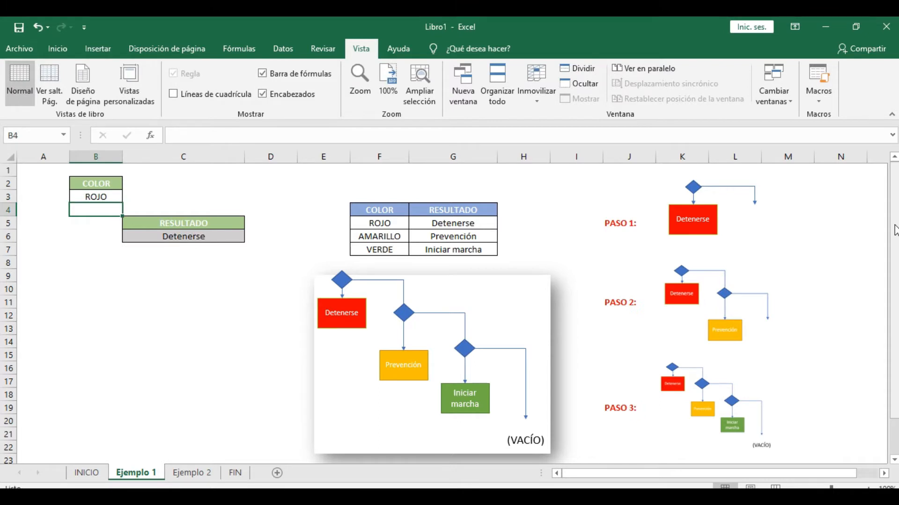
# Step: Test the formula with NEGRO, a color missing from the lookup table, in cell B3
pyautogui.press('Up')
pyautogui.write('NEGRO')
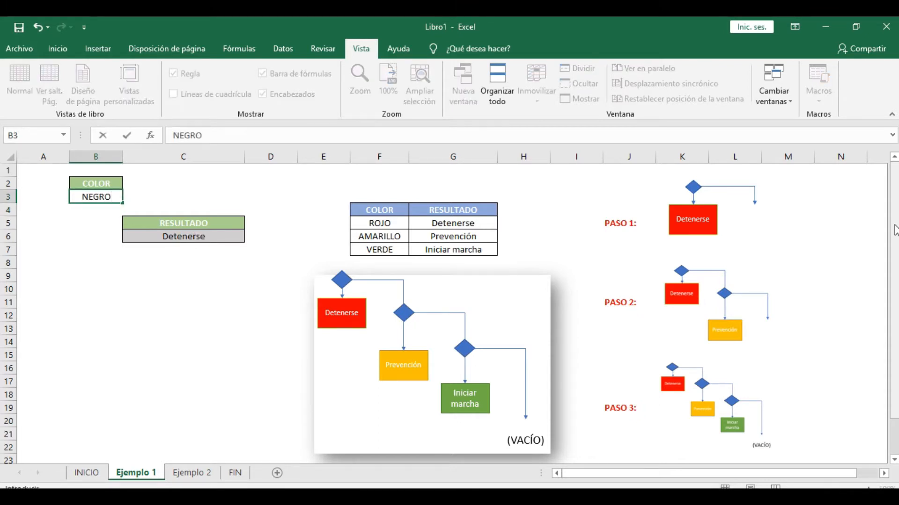
pyautogui.press('Return')
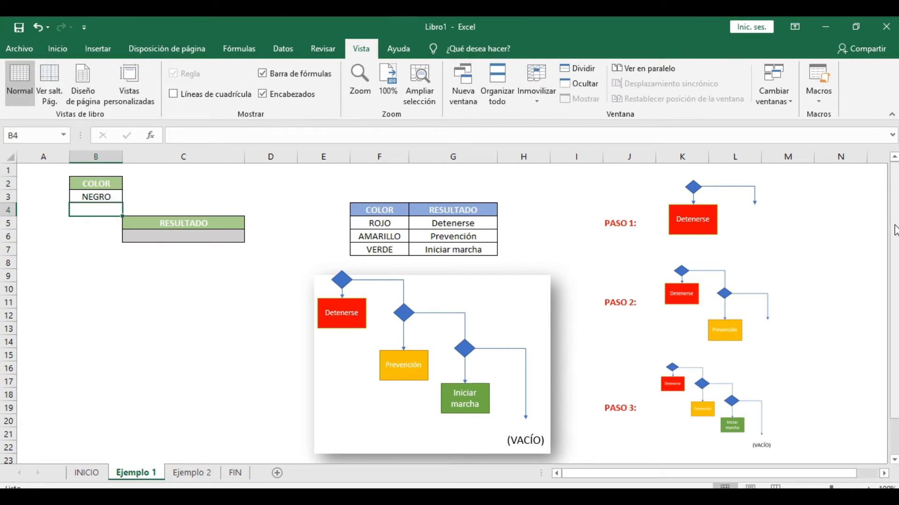
# Step: Examine the cell references used by the nested SI formula in C6, leaving it unchanged
pyautogui.press('Down')
pyautogui.press('Down')
pyautogui.press('Right')
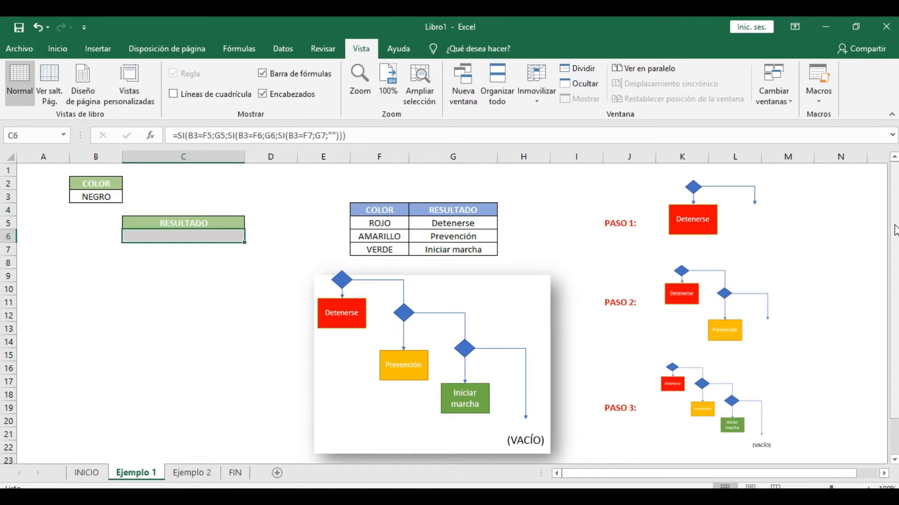
pyautogui.doubleClick(230, 240)
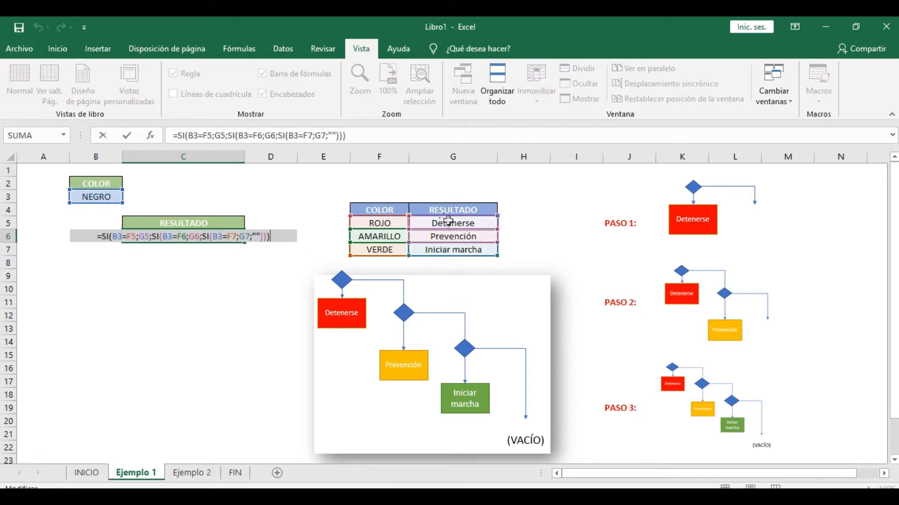
pyautogui.press('Escape')
# Step: Change the result text for ROJO in cell G5 of the color table to Parar
pyautogui.click(377, 225)
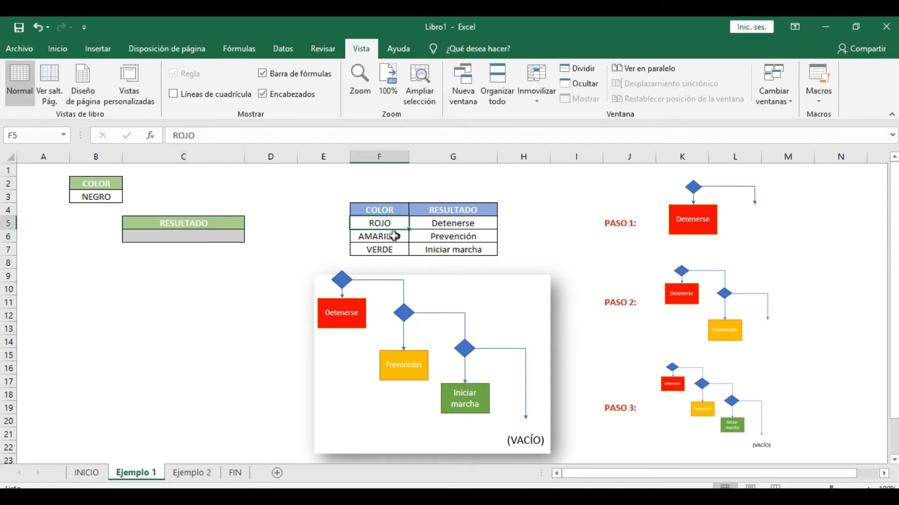
pyautogui.click(451, 224)
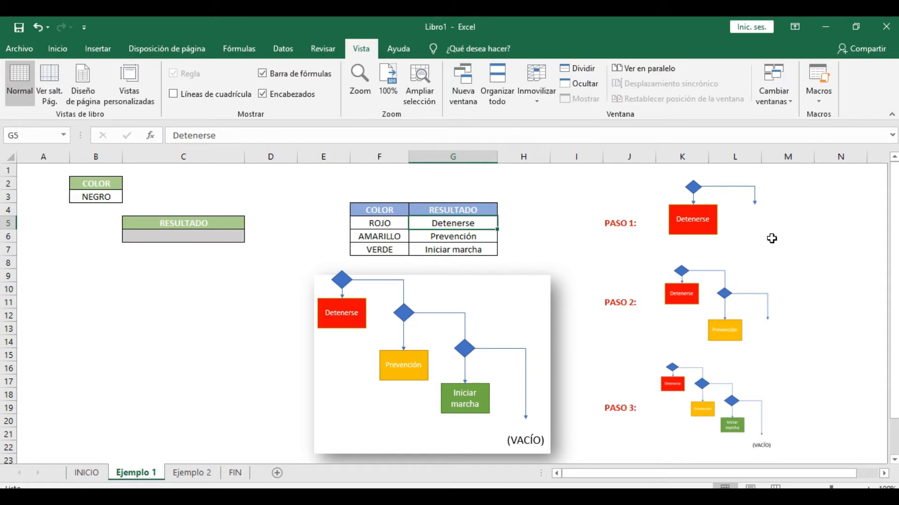
pyautogui.write('pARA')
pyautogui.press('BackSpace')
pyautogui.press('BackSpace')
pyautogui.press('BackSpace')
pyautogui.press('BackSpace')
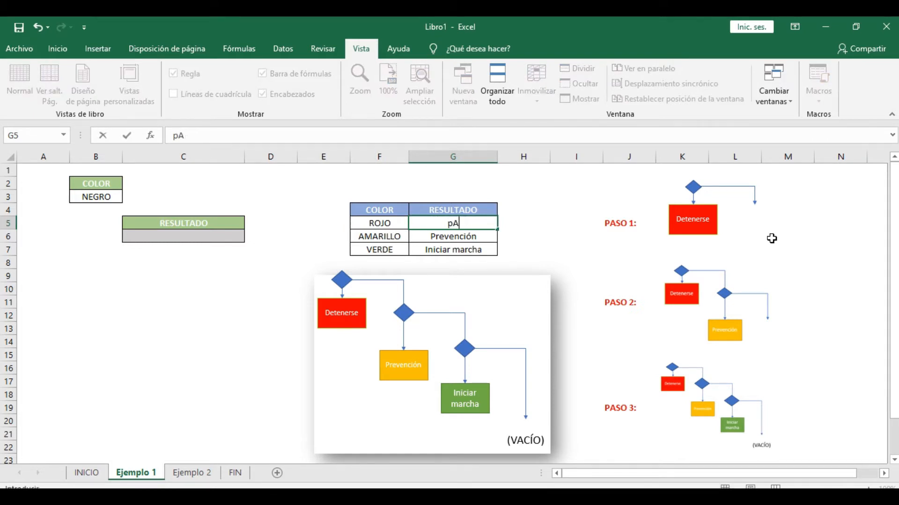
pyautogui.write('Parar')
pyautogui.press('Return')
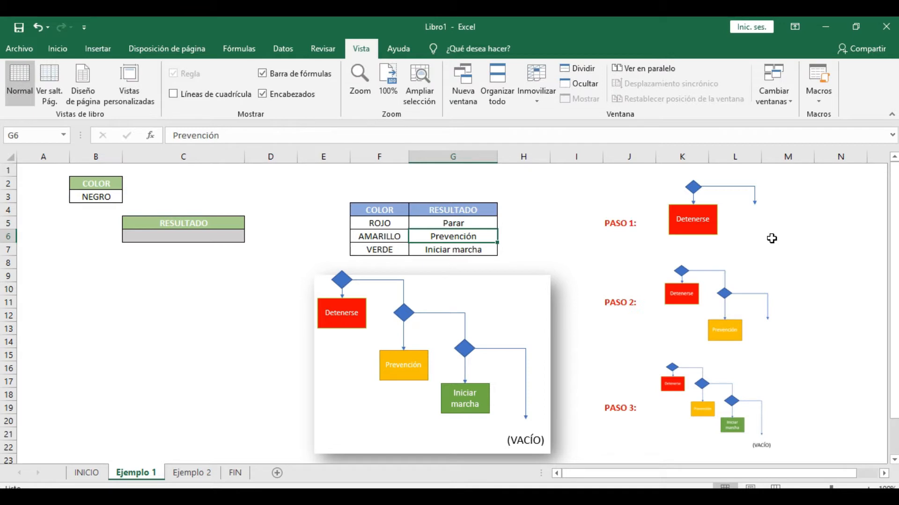
# Step: Set the color in cell B3 to ROJO to test the formula against the edited table
pyautogui.press('Up')
pyautogui.press('Left')
pyautogui.press('Left')
pyautogui.press('Left')
pyautogui.press('Left')
pyautogui.press('Left')
pyautogui.press('Left')
pyautogui.press('Up')
pyautogui.press('Up')
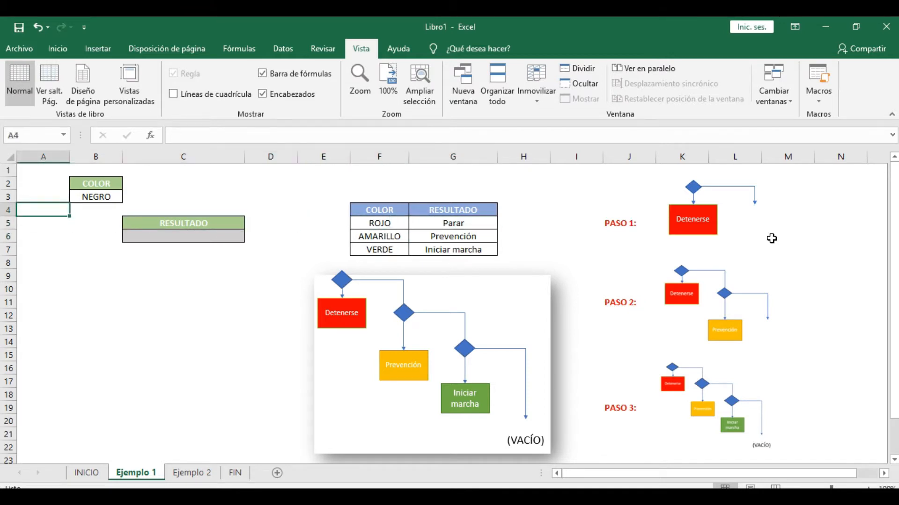
pyautogui.press('Right')
pyautogui.write('ROJO')
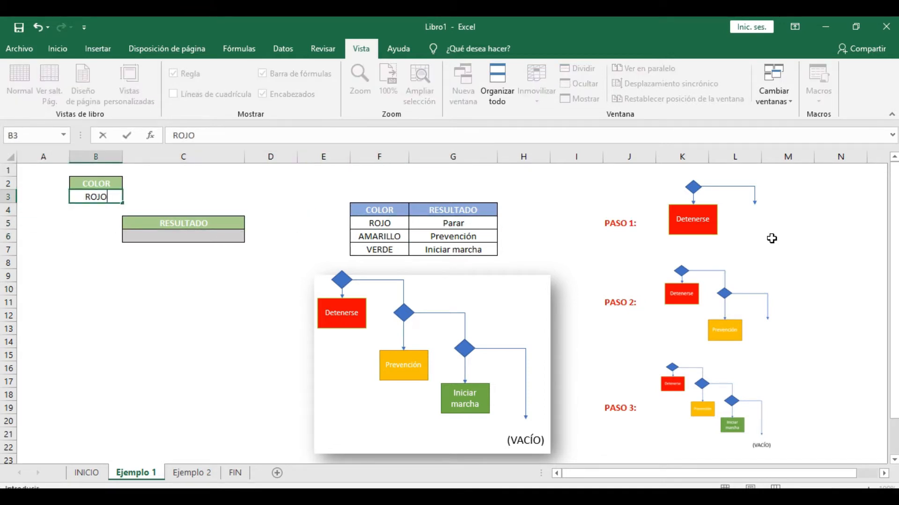
pyautogui.press('Return')
# Step: Restore the result text for ROJO in cell G5 to Detenerse
pyautogui.press('Down')
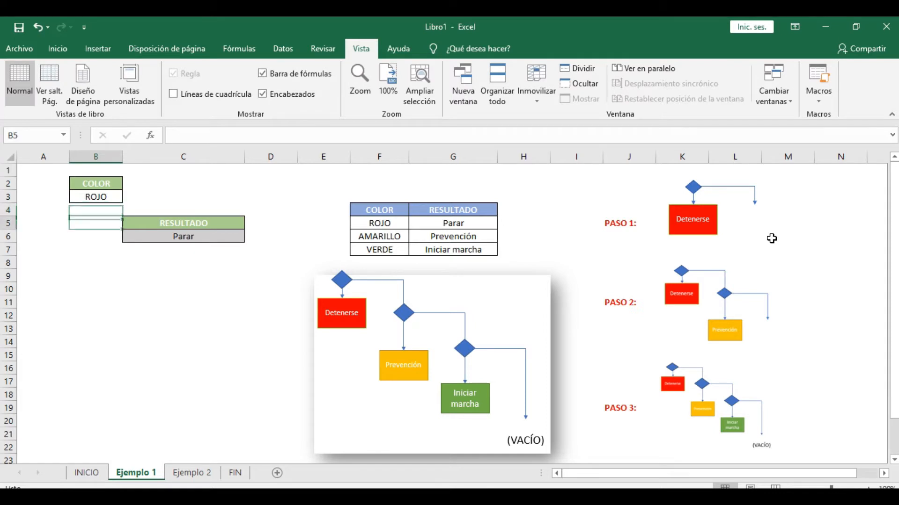
pyautogui.press('Right')
pyautogui.press('Right')
pyautogui.press('Right')
pyautogui.press('Right')
pyautogui.press('Right')
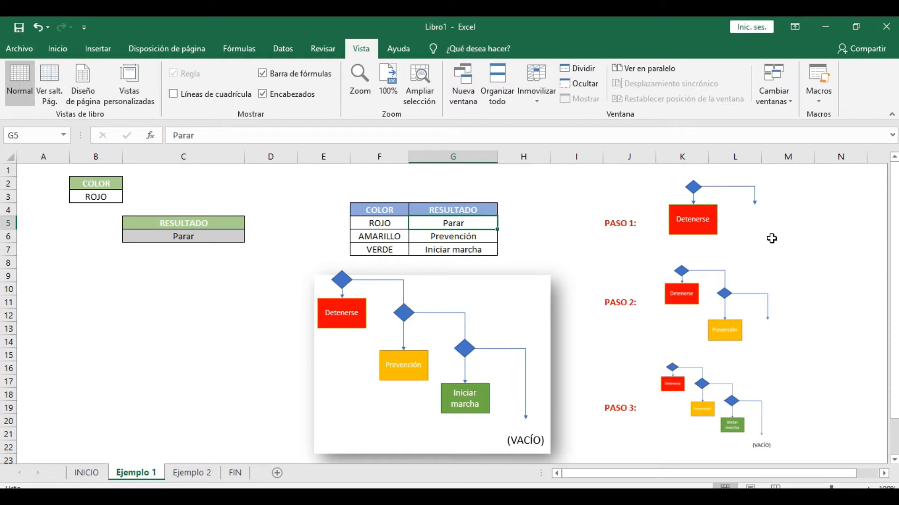
pyautogui.write('Dete')
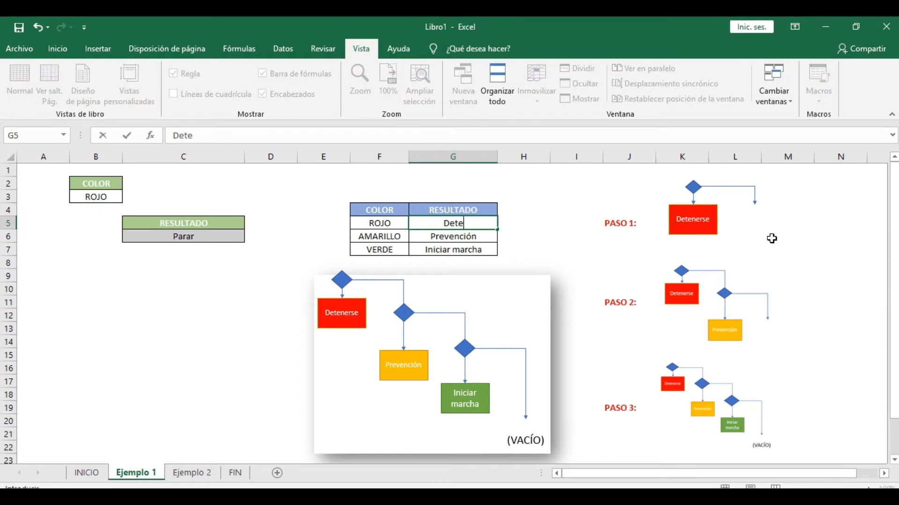
pyautogui.write('nerse')
pyautogui.press('Return')
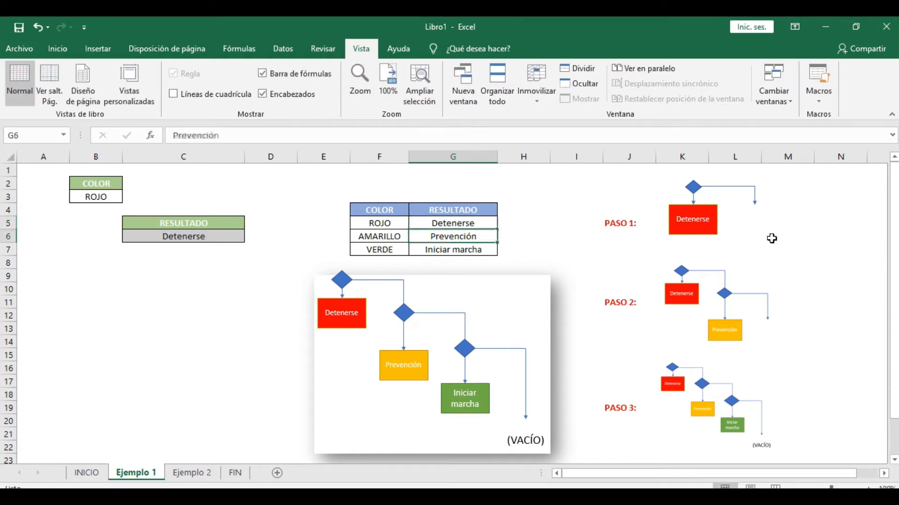
pyautogui.press('Left')
pyautogui.press('Left')
pyautogui.press('Up')
pyautogui.press('Up')
pyautogui.press('Up')
pyautogui.press('Left')
pyautogui.press('Left')
pyautogui.press('Down')
pyautogui.press('Down')
pyautogui.press('Down')
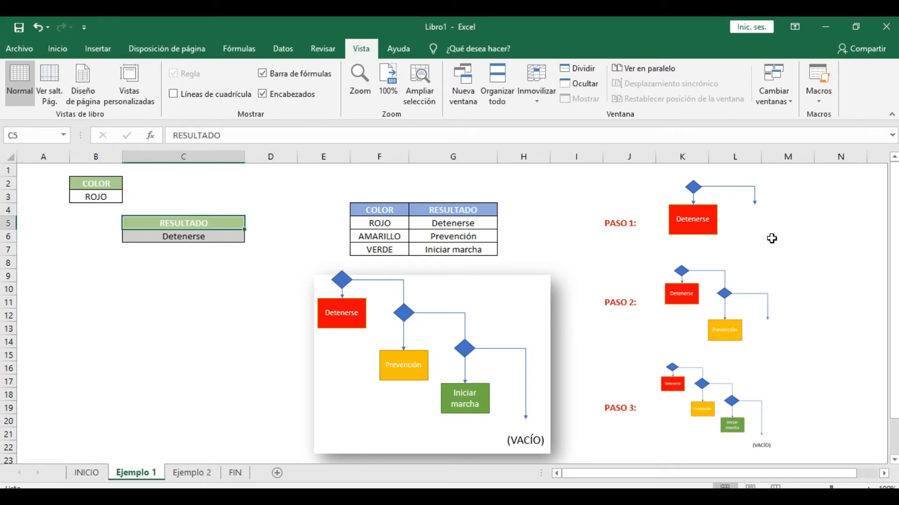
pyautogui.press('Up')
pyautogui.press('Up')
pyautogui.hotkey('shift', 'Down')
pyautogui.hotkey('shift', 'Down')
pyautogui.hotkey('shift', 'Down')
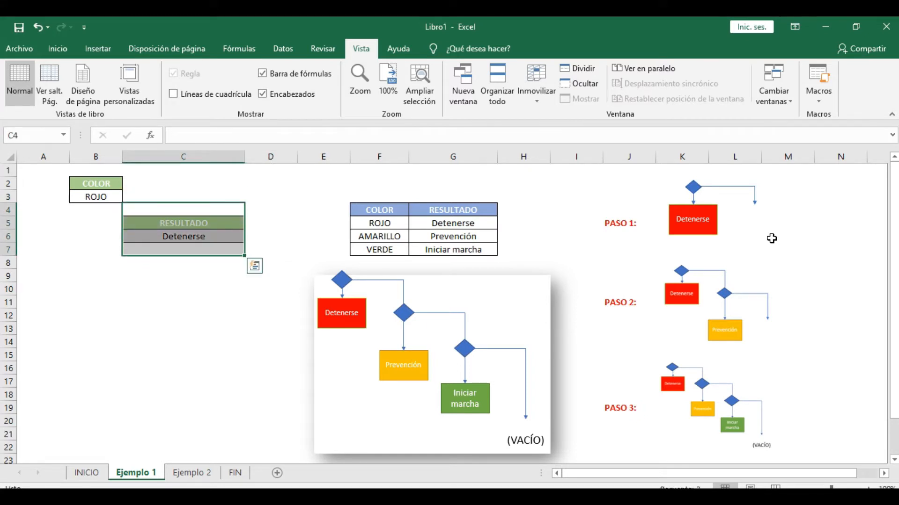
pyautogui.press('Down')
pyautogui.press('Left')
pyautogui.press('Left')
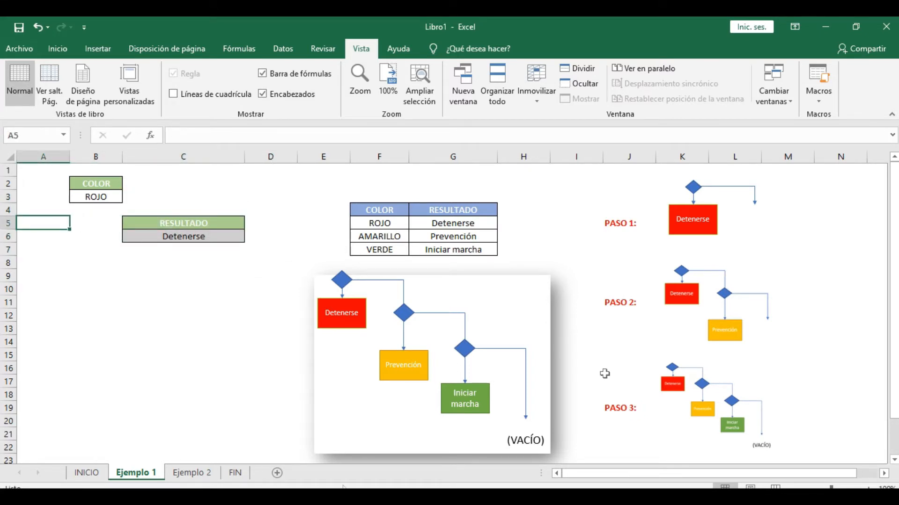
# Step: Open the Ejemplo 2 sheet and examine the SMLV amount in the merged heading of the range table
pyautogui.click(192, 474)
pyautogui.click(150, 263)
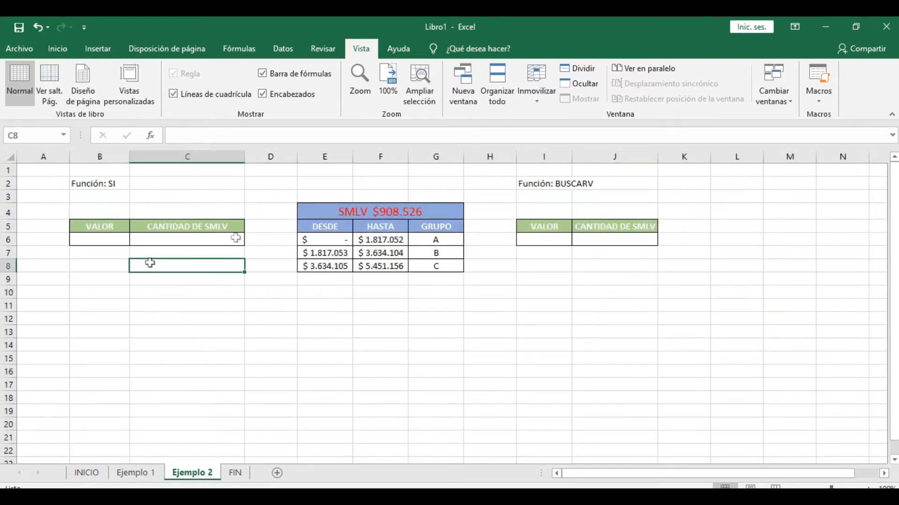
pyautogui.click(292, 210)
pyautogui.click(375, 209)
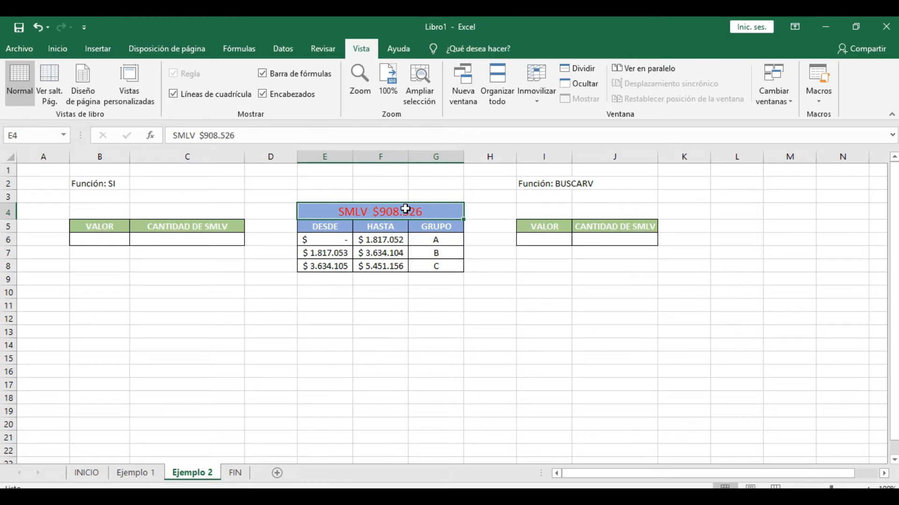
pyautogui.moveTo(245, 138); pyautogui.dragTo(198, 136)
pyautogui.click(243, 136)
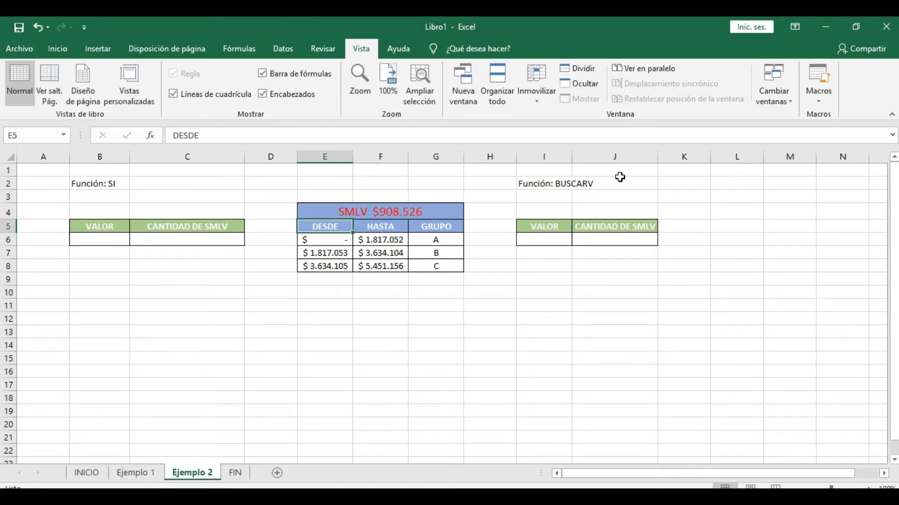
# Step: Examine the DESDE and HASTA limits and the group letters assigned to them in the SMLV table
pyautogui.press('Down')
pyautogui.press('Down')
pyautogui.press('Down')
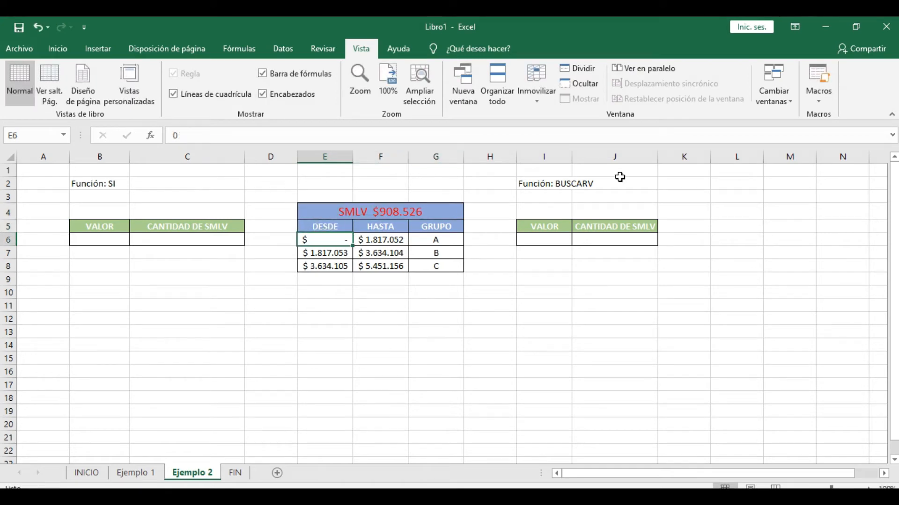
pyautogui.click(429, 227)
pyautogui.click(435, 240)
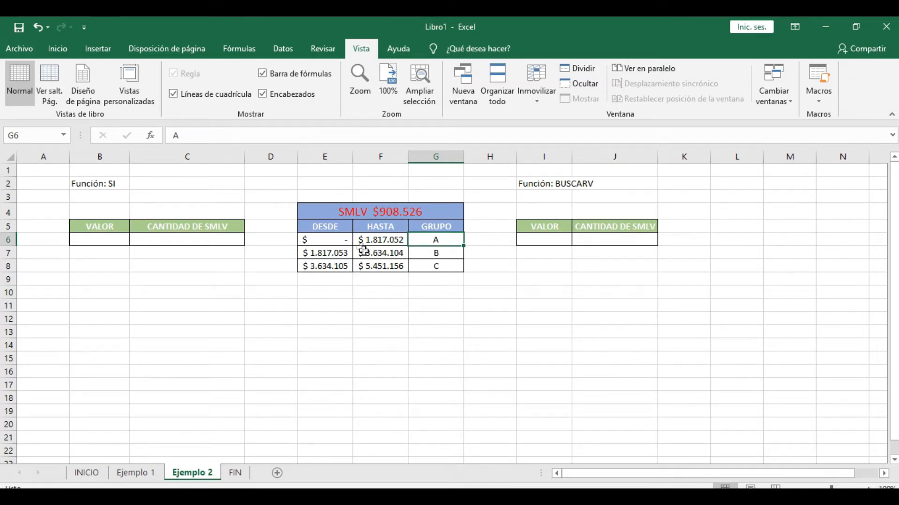
pyautogui.click(329, 240)
pyautogui.click(371, 239)
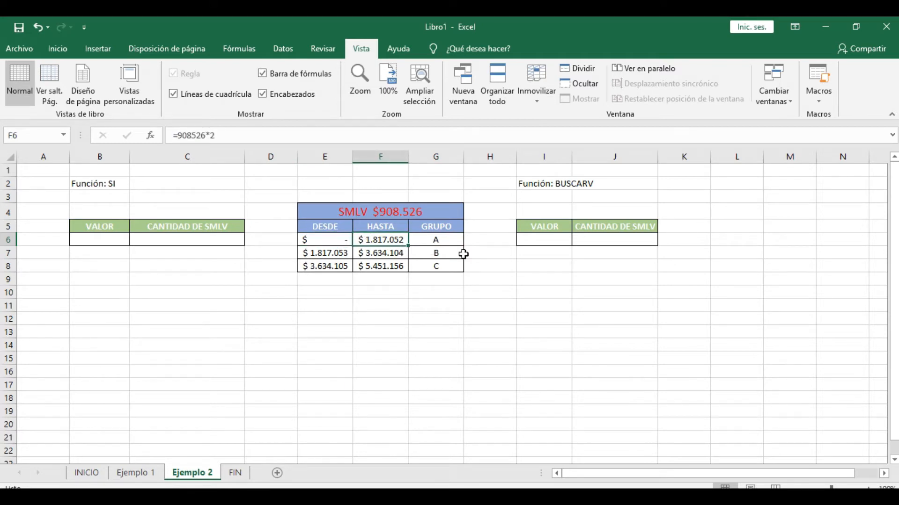
pyautogui.click(445, 240)
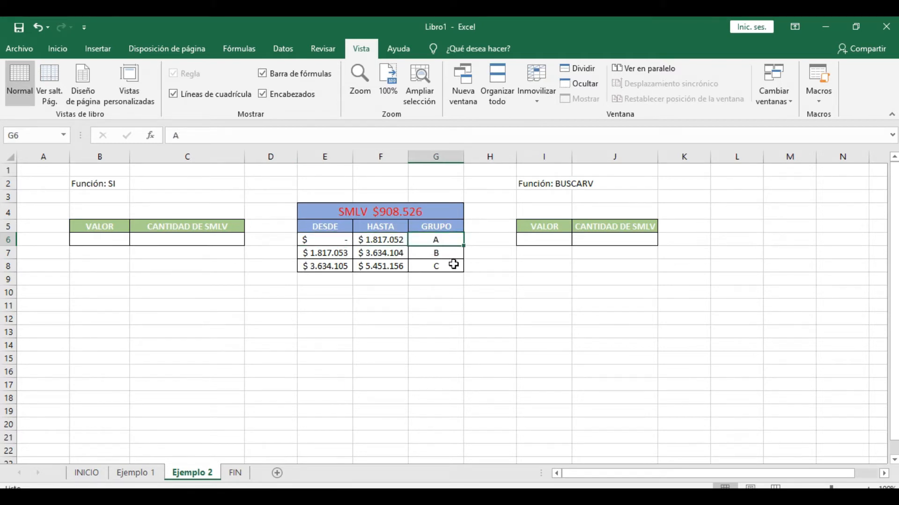
# Step: Rename the GRUPO heading in cell G5 as CATEGORÍA
pyautogui.click(438, 227)
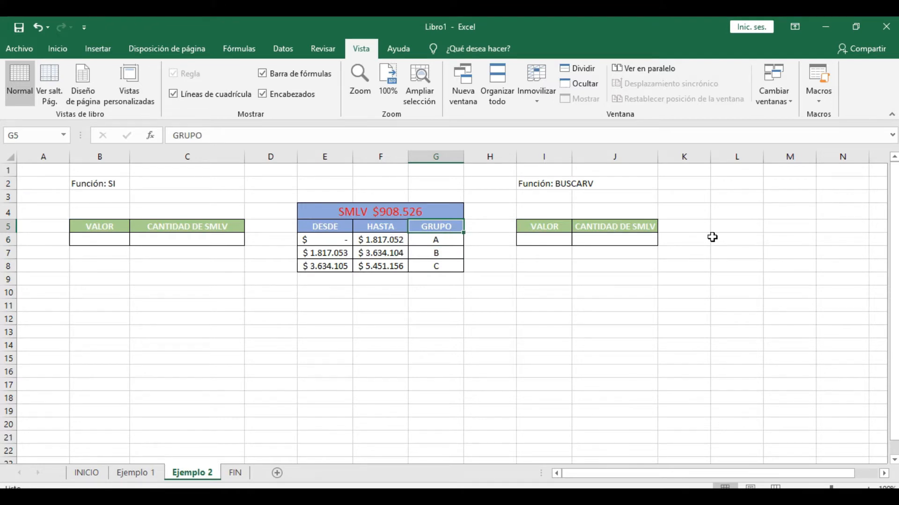
pyautogui.write('CATE')
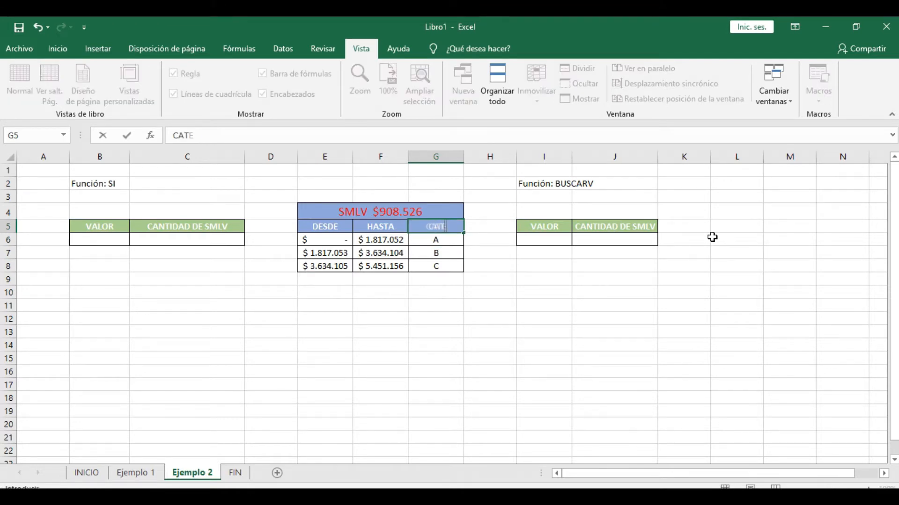
pyautogui.write('GORÍA')
pyautogui.press('Return')
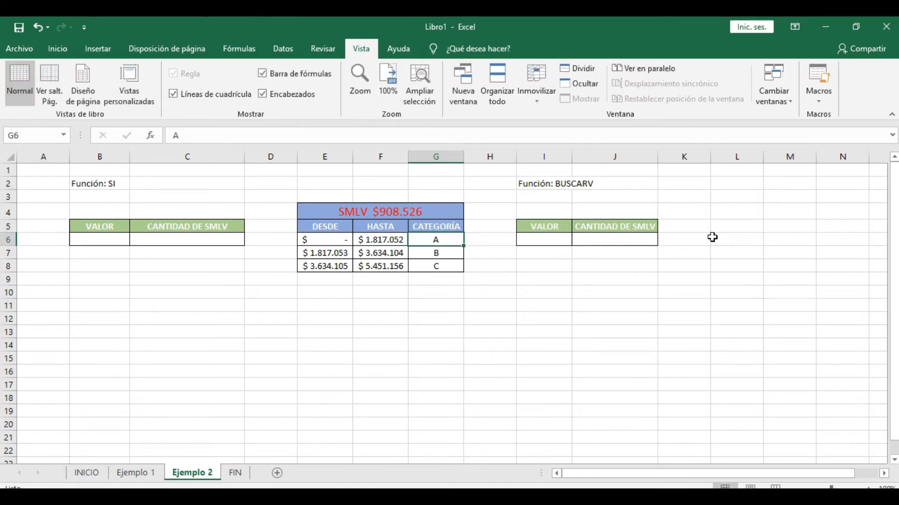
# Step: Copy the CATEGORÍA heading text from G5 and use it to replace the heading in C5 of the SI table
pyautogui.press('Up')
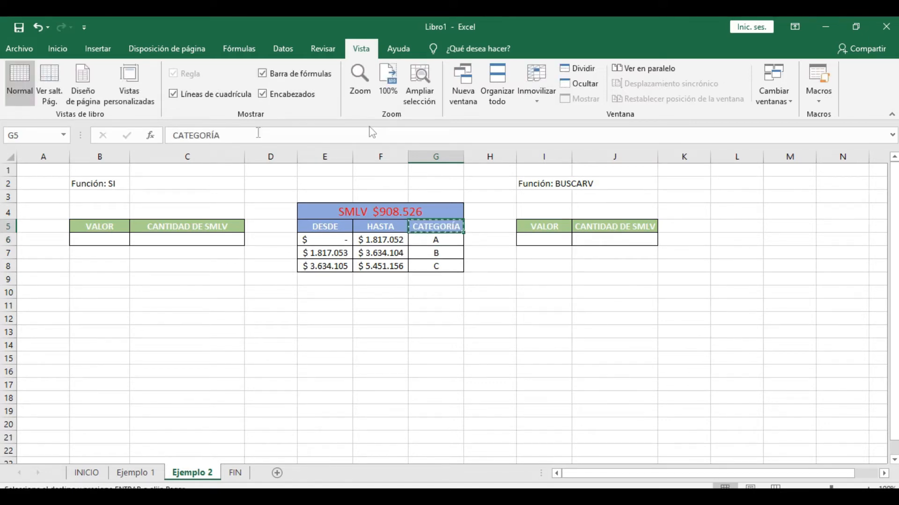
pyautogui.moveTo(229, 136); pyautogui.dragTo(126, 143)
pyautogui.hotkey('ctrl', 'c')
pyautogui.press('Escape')
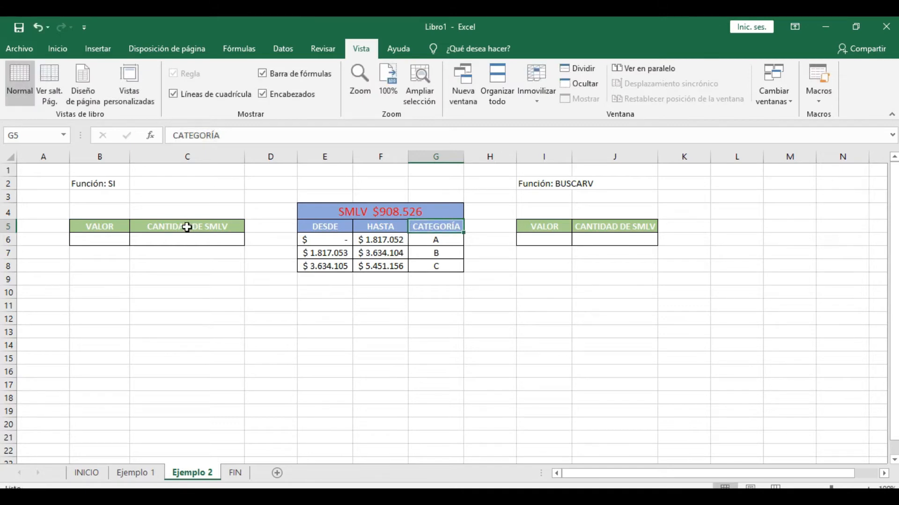
pyautogui.click(187, 226)
pyautogui.click(243, 135)
pyautogui.moveTo(242, 136); pyautogui.dragTo(171, 141)
pyautogui.hotkey('ctrl', 'v')
pyautogui.press('Return')
# Step: Replace the heading in J5 of the BUSCARV table with the copied text CATEGORÍA
pyautogui.click(601, 226)
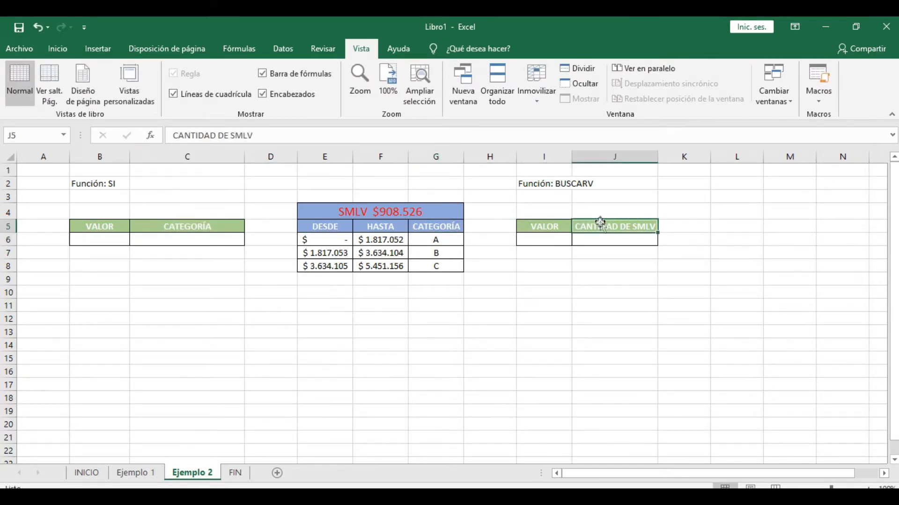
pyautogui.moveTo(258, 136); pyautogui.dragTo(2, 135)
pyautogui.hotkey('ctrl', 'v')
pyautogui.press('Return')
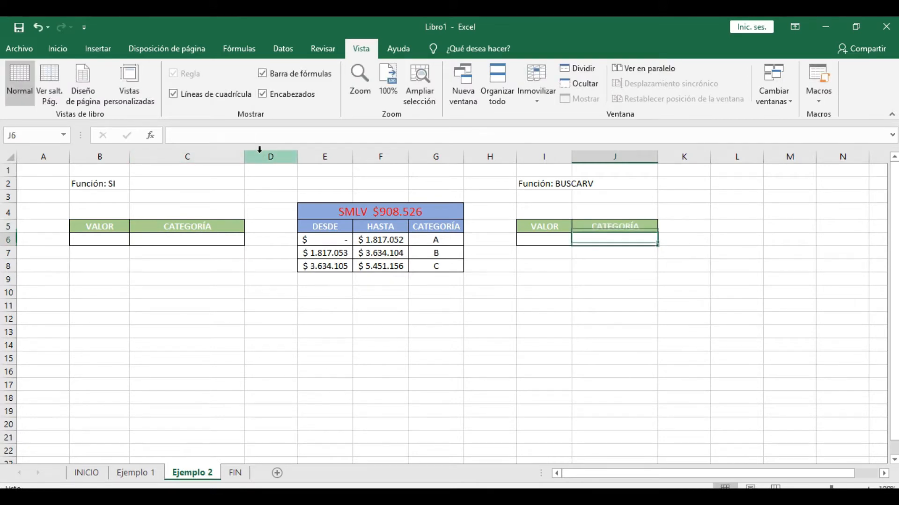
# Step: Examine the DESDE and HASTA limits of categories A and B, including the formulas behind cells F6, E7 and F7
pyautogui.click(106, 265)
pyautogui.click(411, 281)
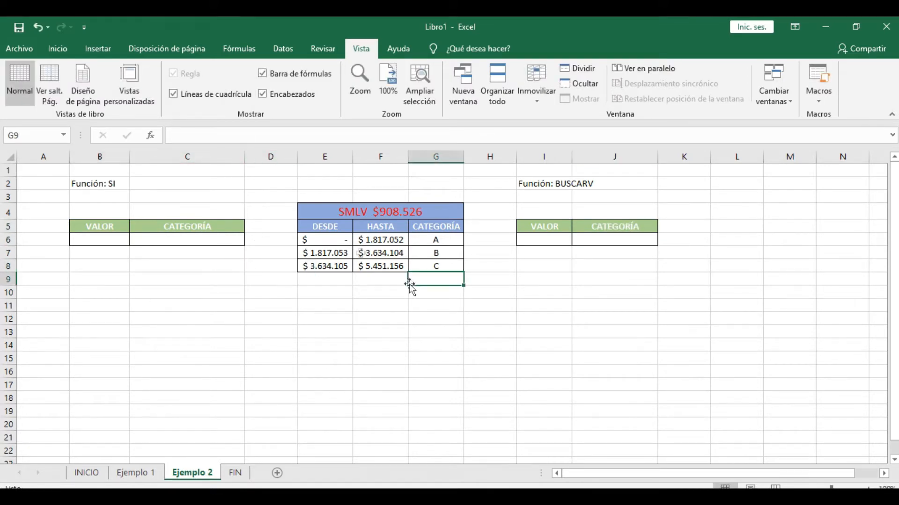
pyautogui.click(339, 240)
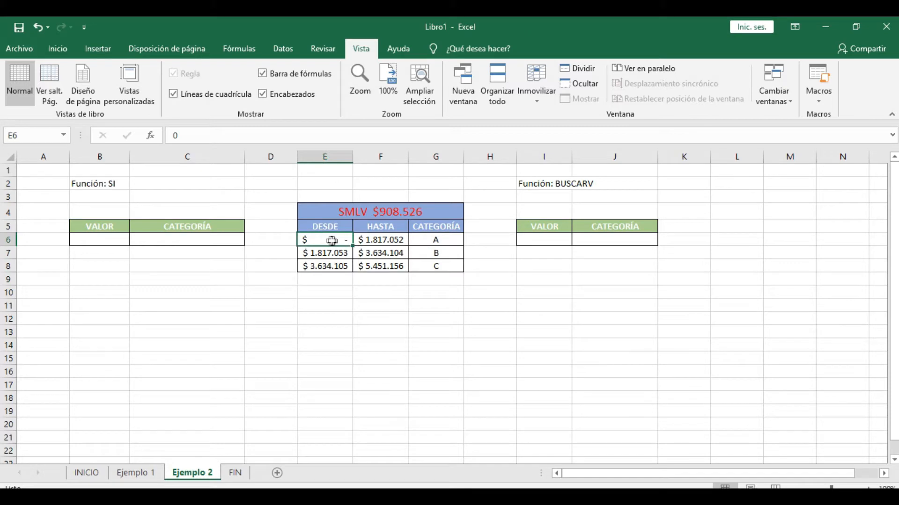
pyautogui.click(400, 241)
pyautogui.click(343, 239)
pyautogui.click(392, 237)
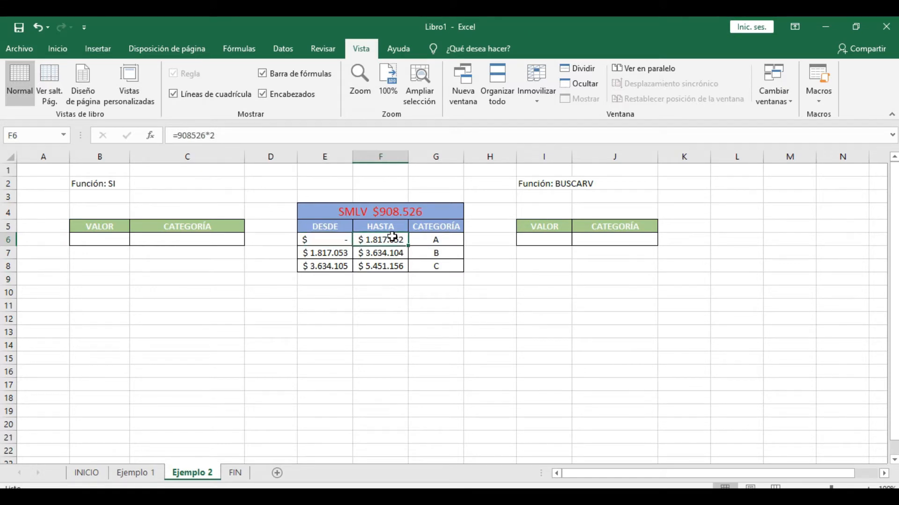
pyautogui.click(219, 136)
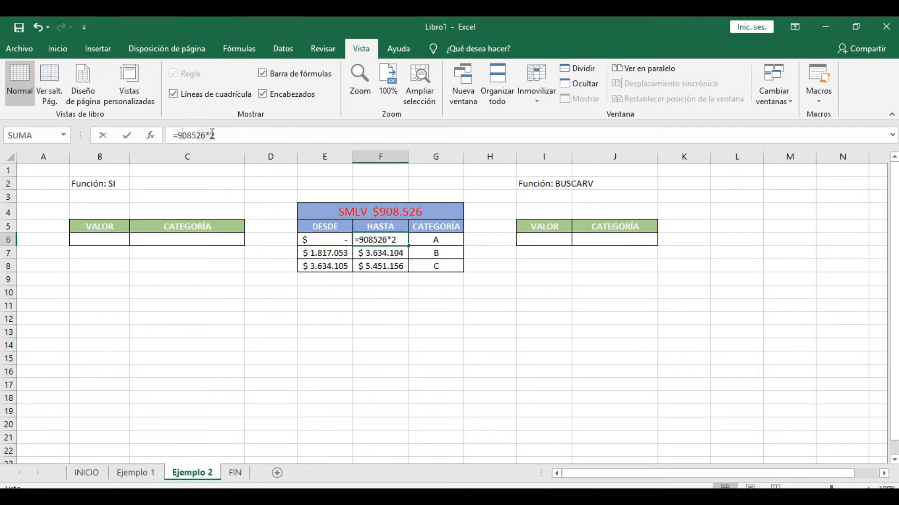
pyautogui.moveTo(217, 135); pyautogui.dragTo(171, 135)
pyautogui.press('Escape')
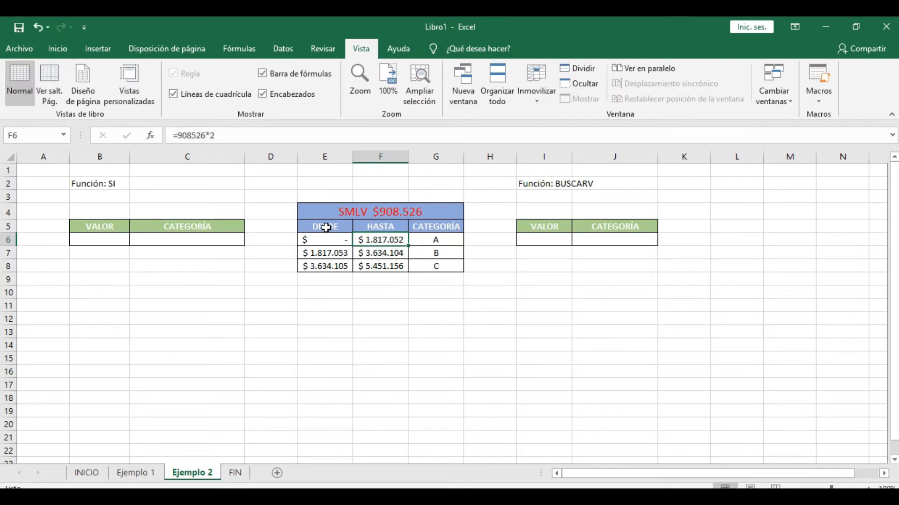
pyautogui.click(335, 253)
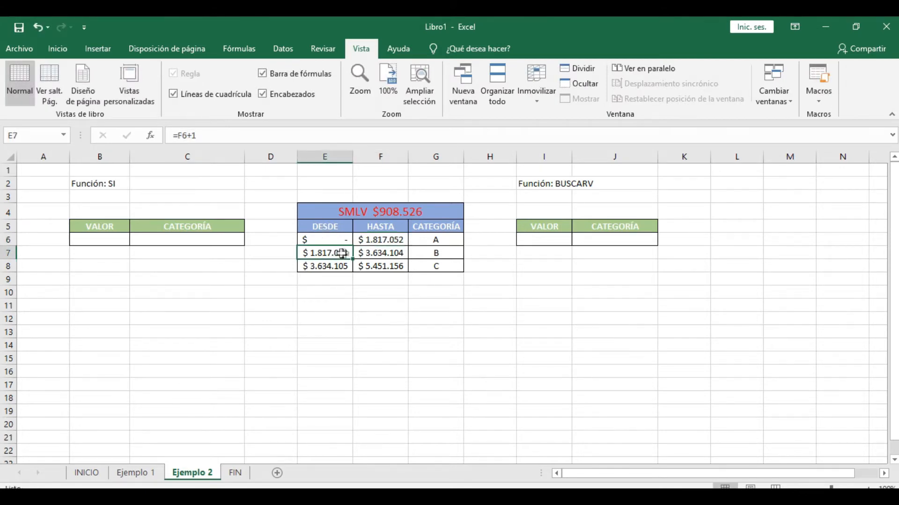
pyautogui.click(380, 260)
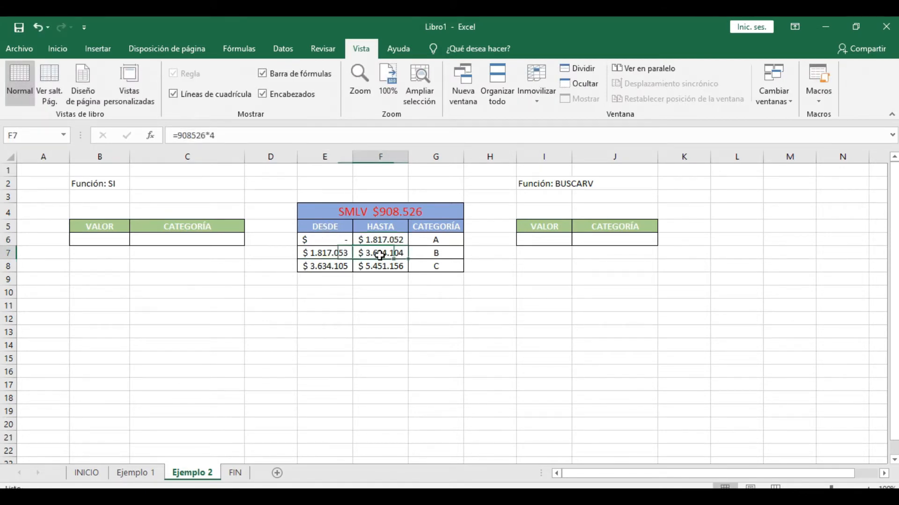
pyautogui.moveTo(216, 135); pyautogui.dragTo(202, 135)
pyautogui.click(102, 136)
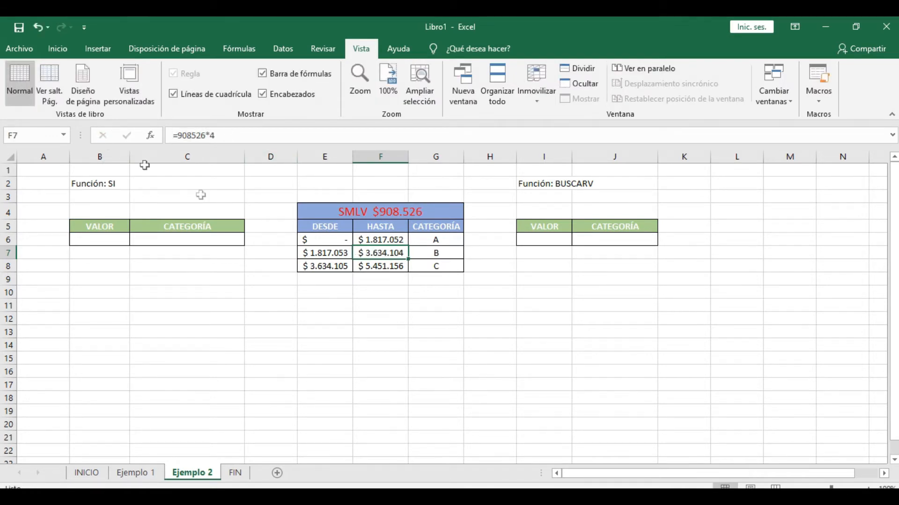
# Step: Clear the HASTA limit of category C in cell F8
pyautogui.click(336, 268)
pyautogui.click(379, 266)
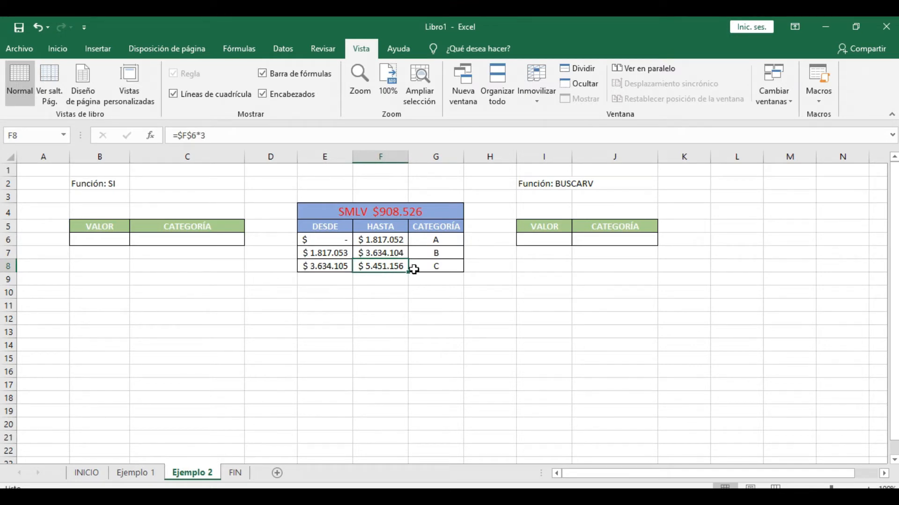
pyautogui.press('Delete')
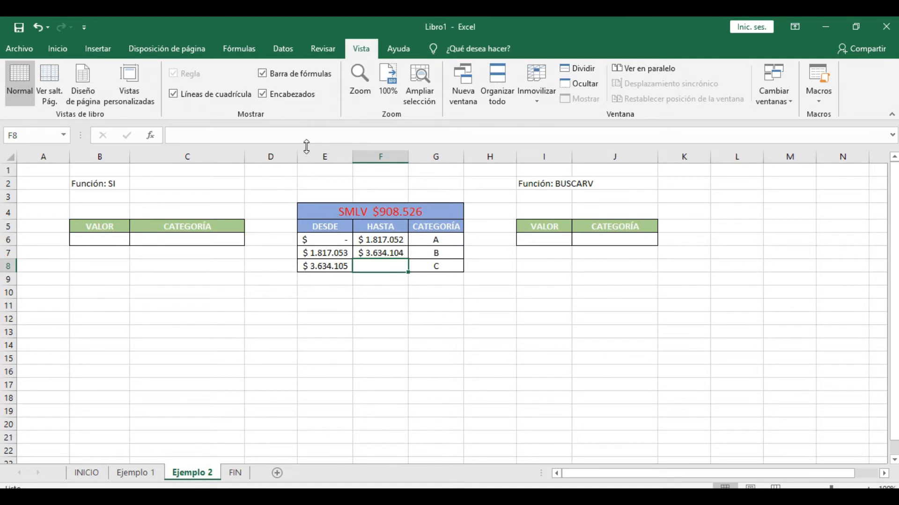
pyautogui.click(122, 237)
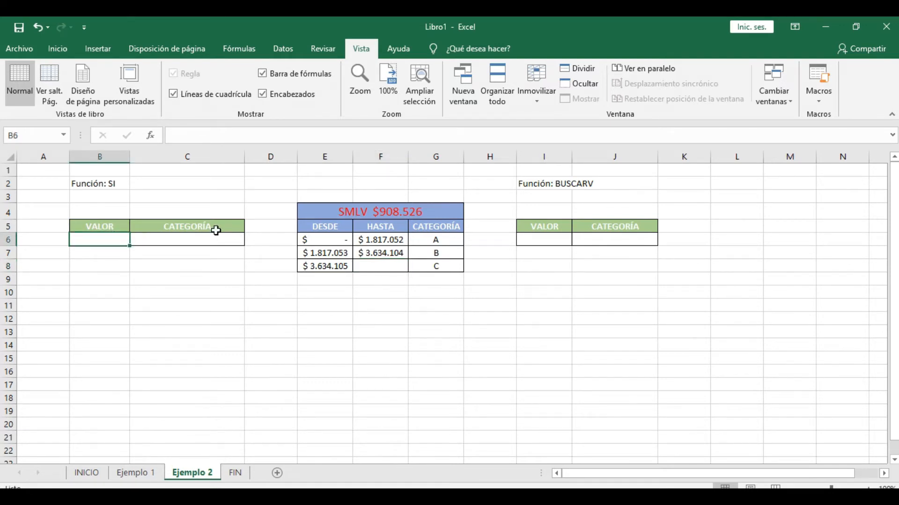
pyautogui.click(97, 183)
pyautogui.moveTo(100, 156); pyautogui.dragTo(187, 153)
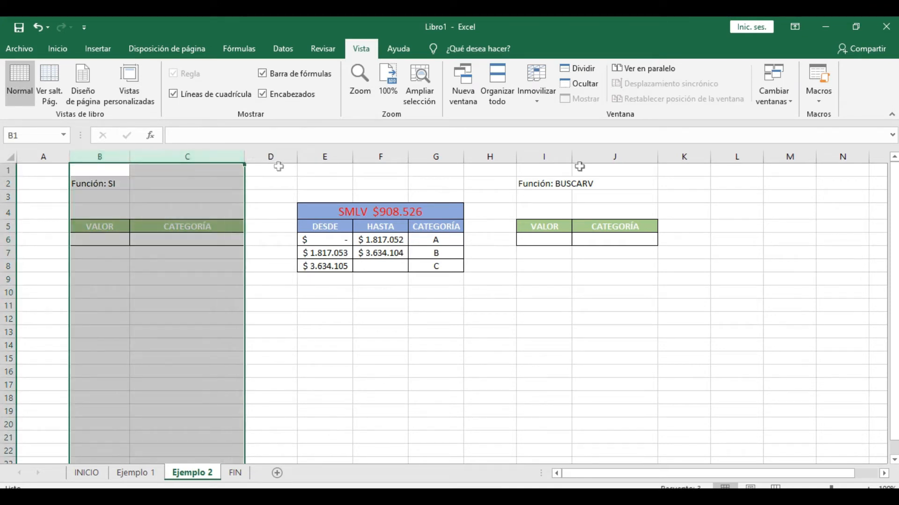
pyautogui.moveTo(543, 156); pyautogui.dragTo(642, 158)
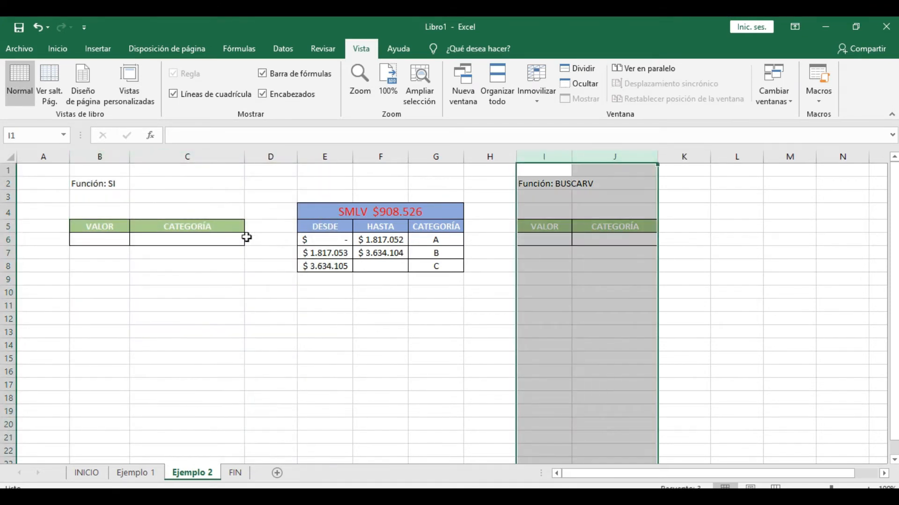
pyautogui.click(98, 237)
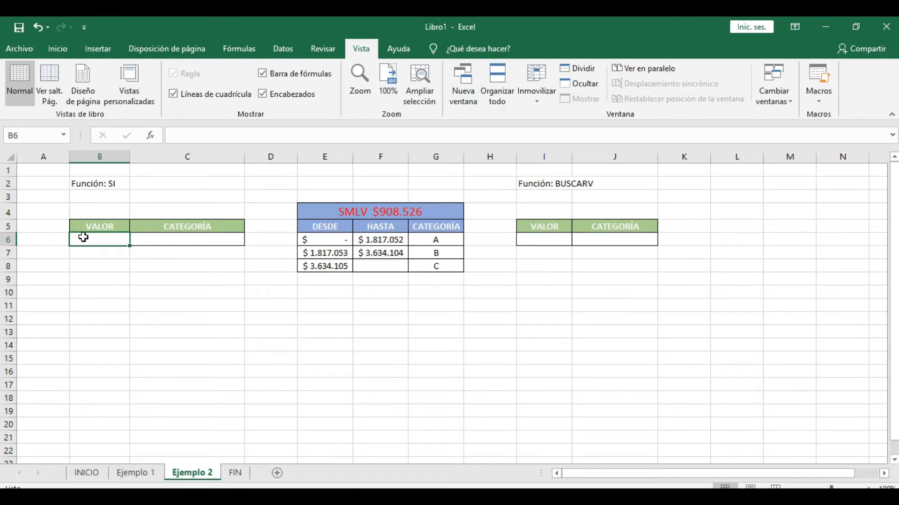
pyautogui.click(174, 237)
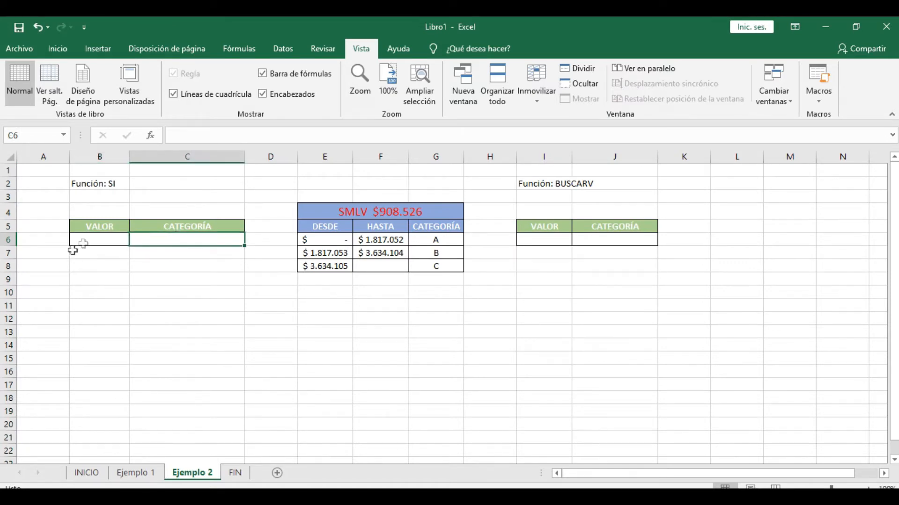
# Step: Change the font colour of the Función: SI label in B2 to red
pyautogui.click(94, 187)
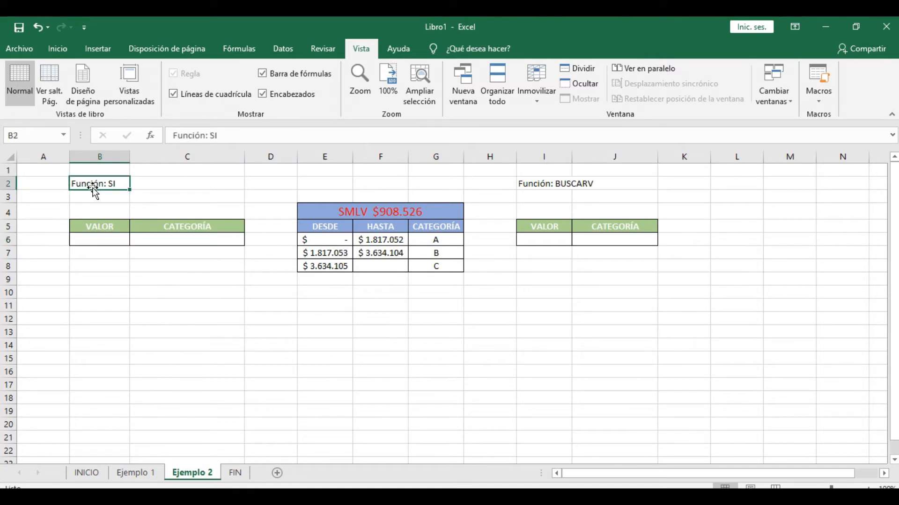
pyautogui.click(65, 50)
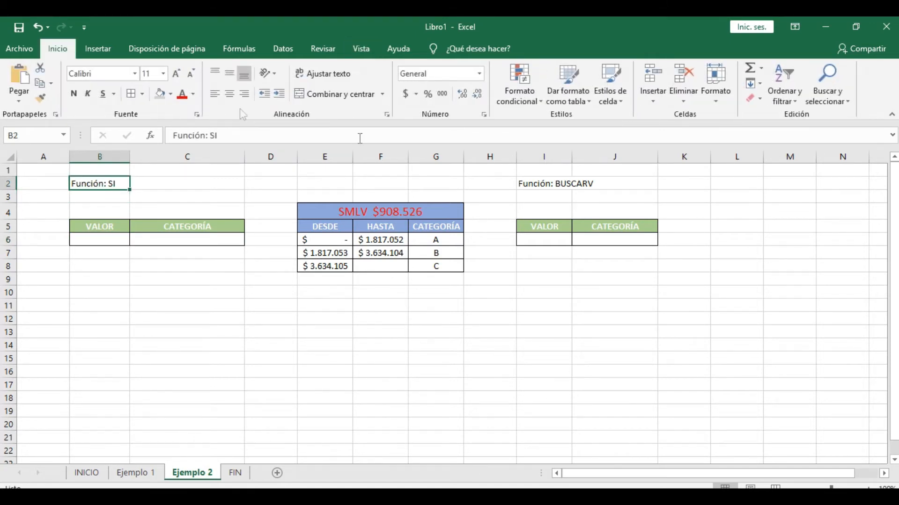
pyautogui.click(181, 94)
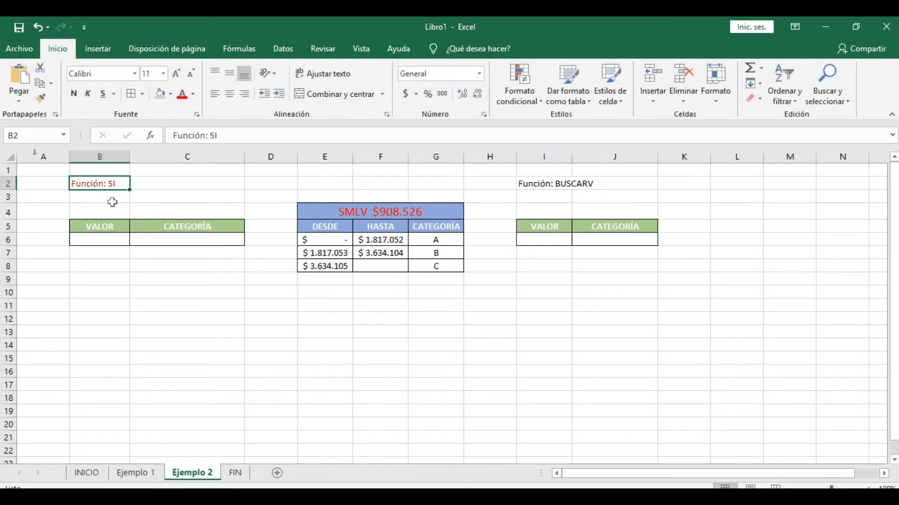
# Step: Fill the empty CATEGORÍA result cells C6 and J6 with grey
pyautogui.click(538, 184)
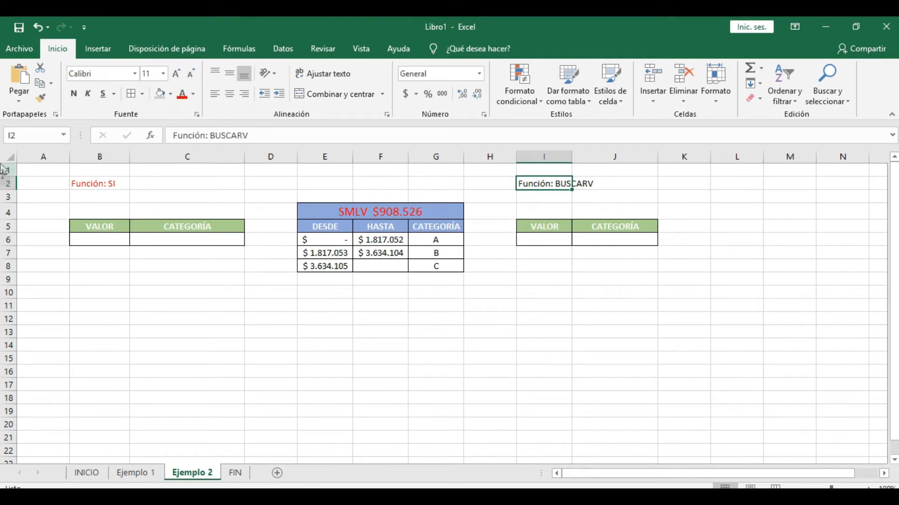
pyautogui.click(101, 241)
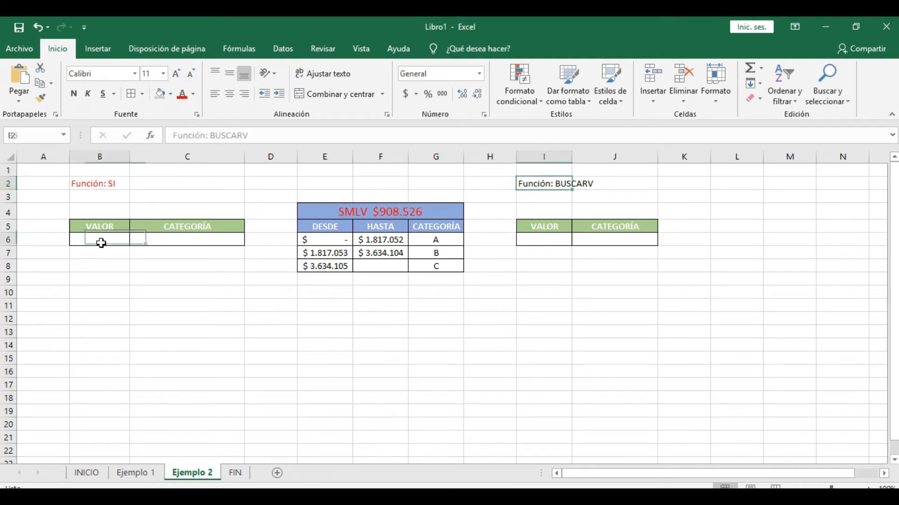
pyautogui.click(164, 244)
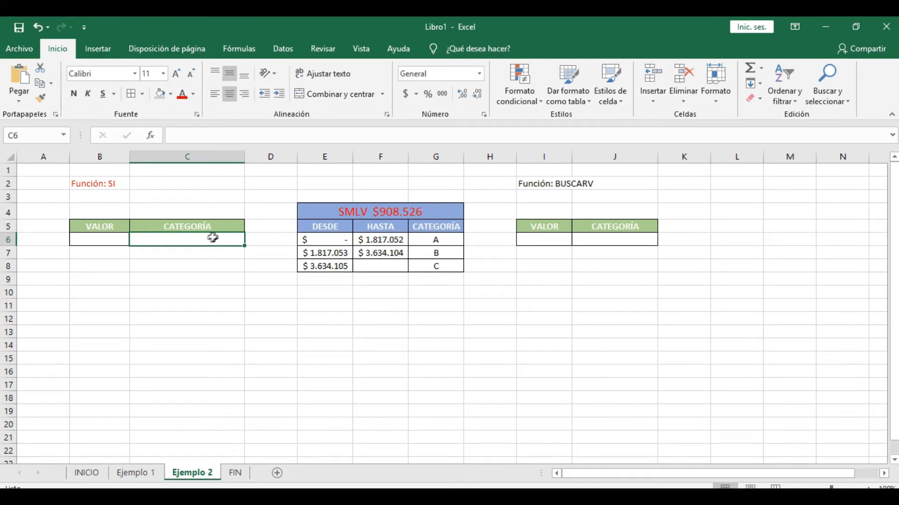
pyautogui.click(171, 94)
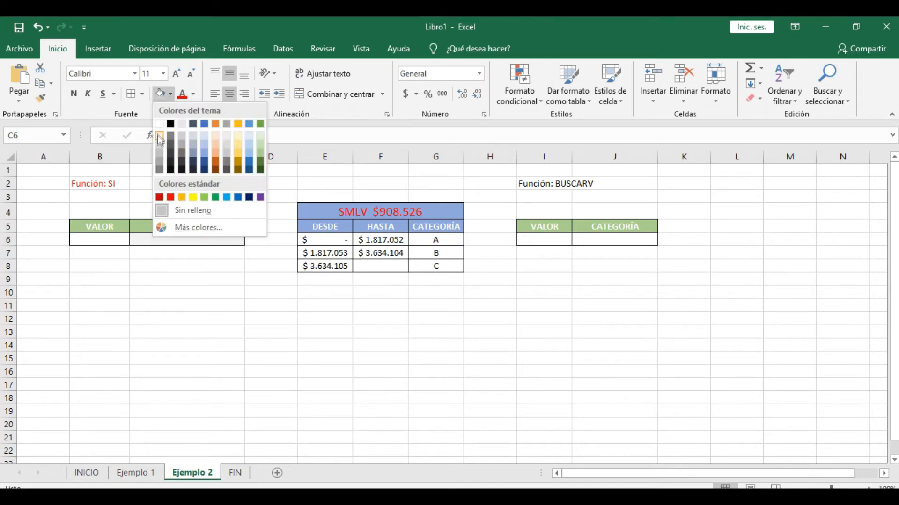
pyautogui.click(182, 135)
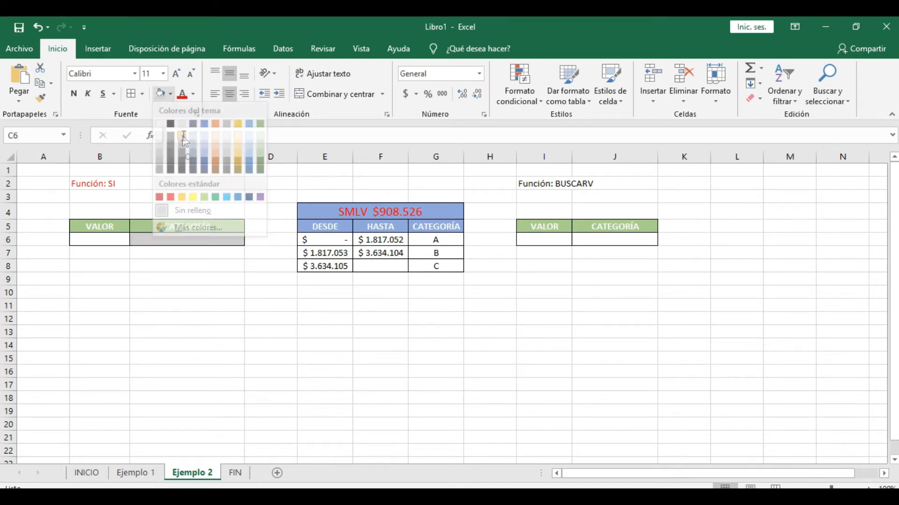
pyautogui.click(581, 239)
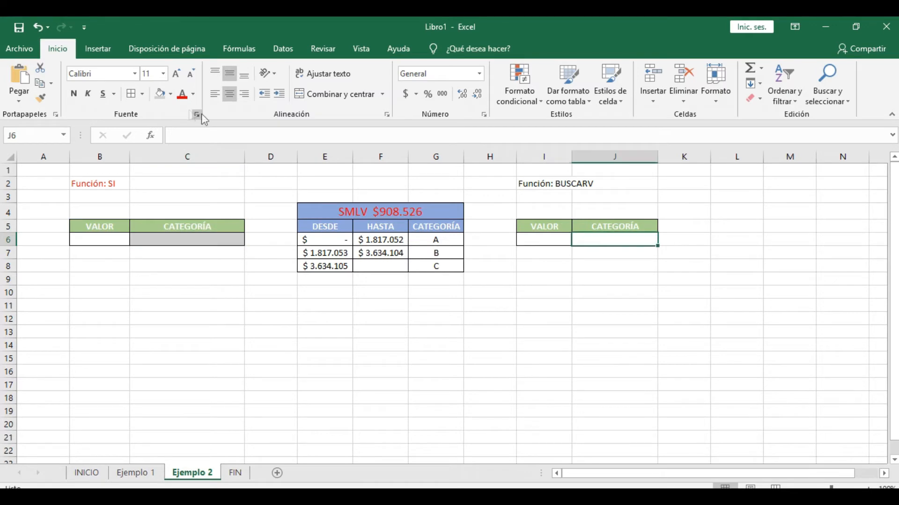
pyautogui.click(159, 93)
# Step: Begin an SI formula in C6 that tests B6<=F6 and returns G6 when true, leaving the false argument open
pyautogui.click(199, 236)
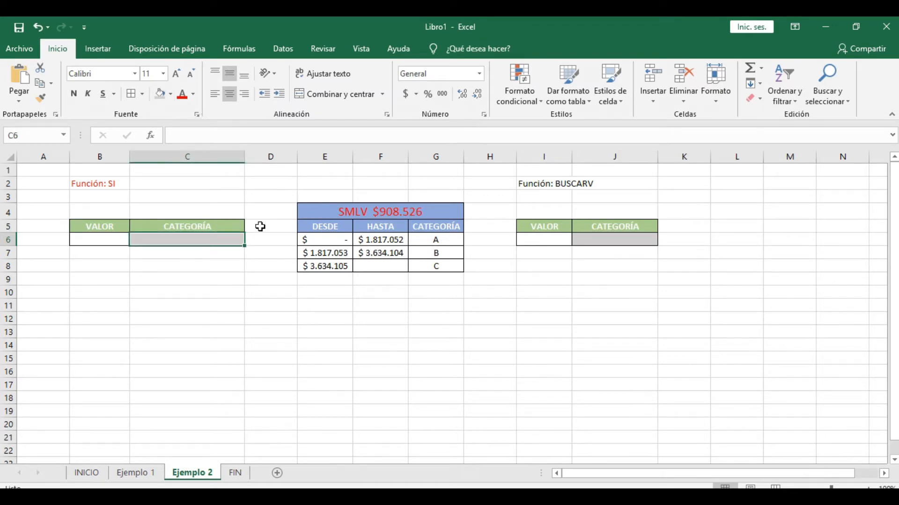
pyautogui.click(214, 135)
pyautogui.write('=')
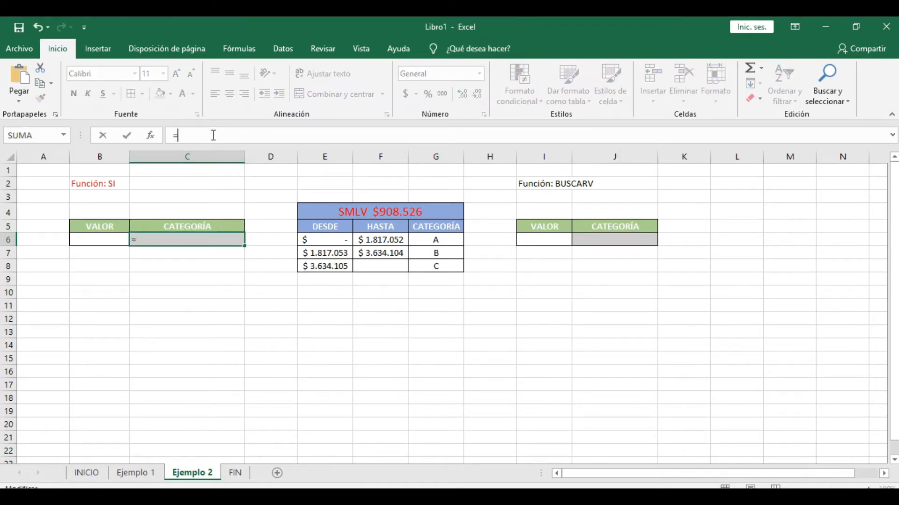
pyautogui.write('SI')
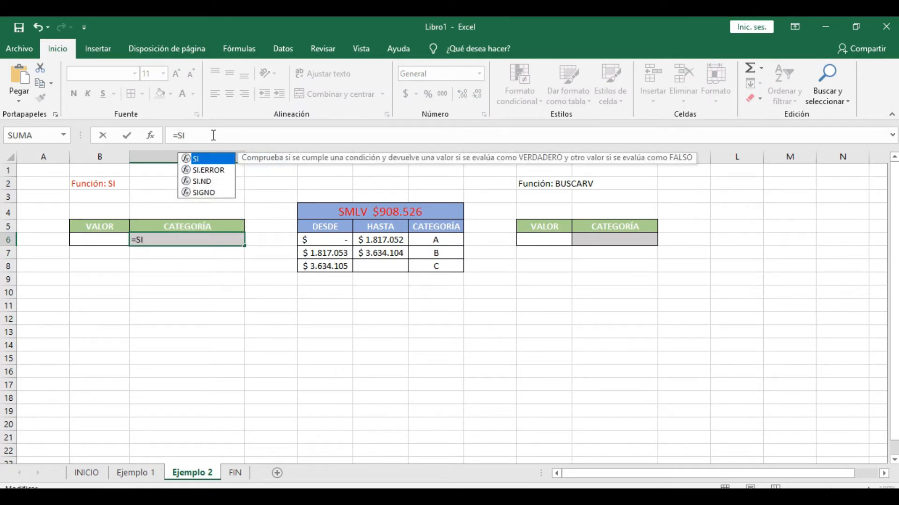
pyautogui.write('(')
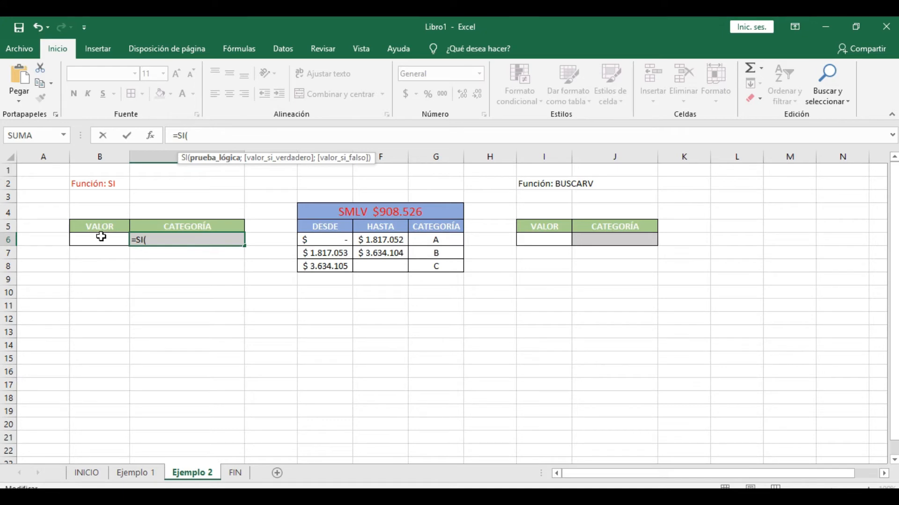
pyautogui.click(101, 239)
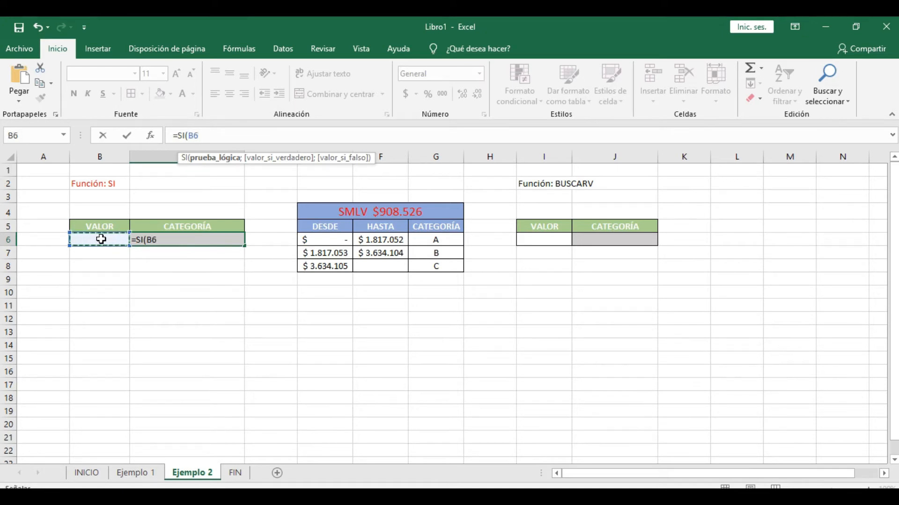
pyautogui.write('<')
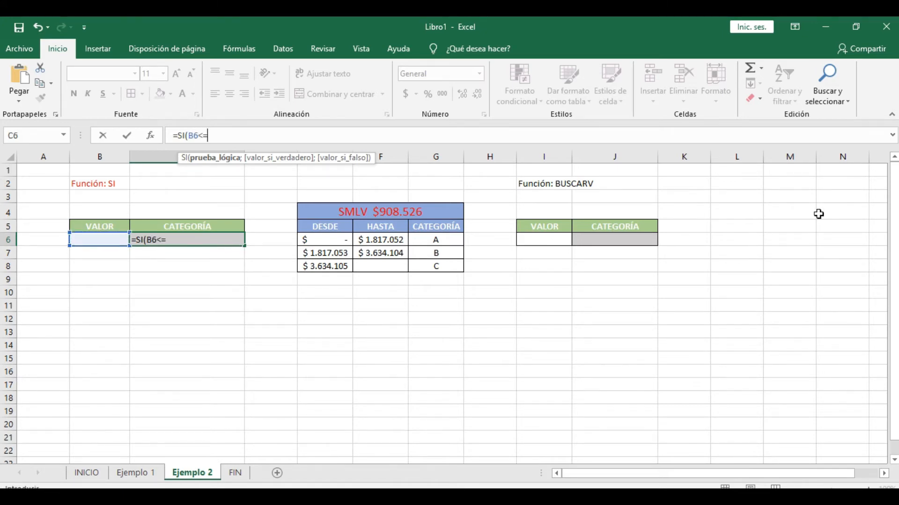
pyautogui.write('=')
pyautogui.click(394, 240)
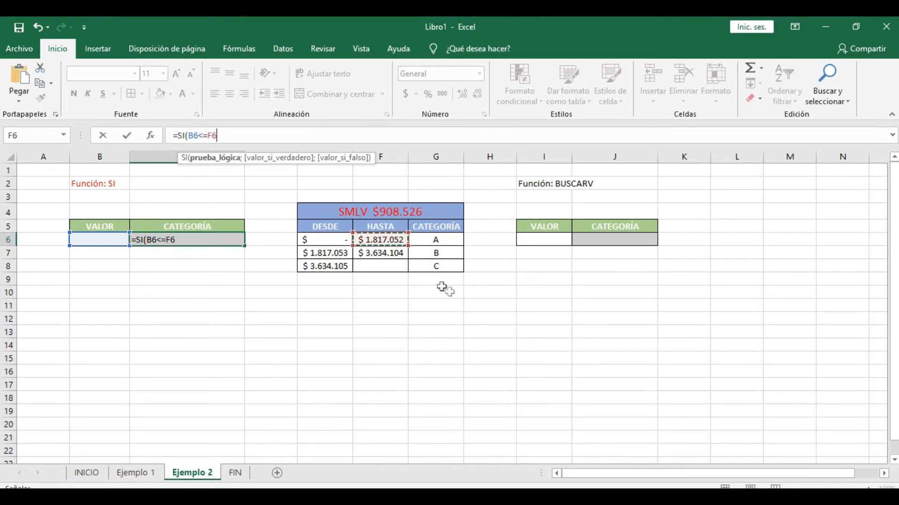
pyautogui.write(';')
pyautogui.click(443, 238)
pyautogui.write(';')
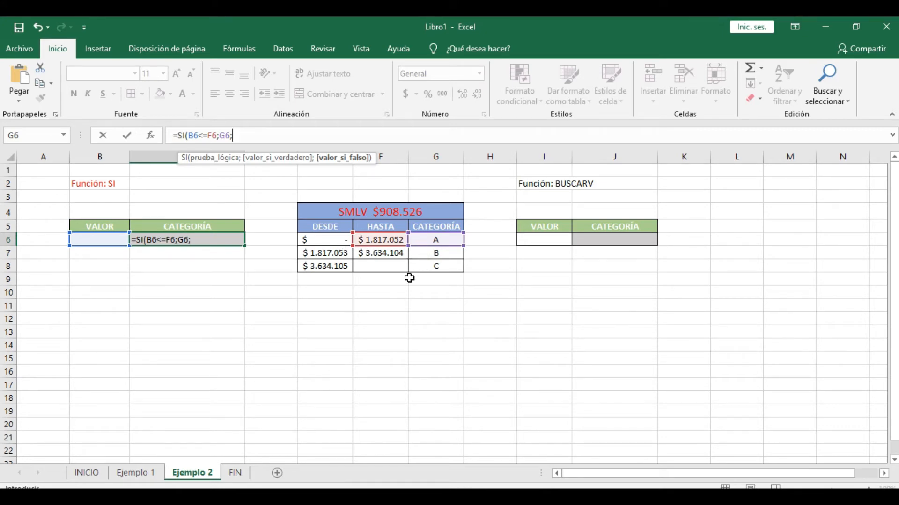
# Step: Nest a second SI function in the false argument of the C6 formula, testing B6<=F7
pyautogui.write('SI')
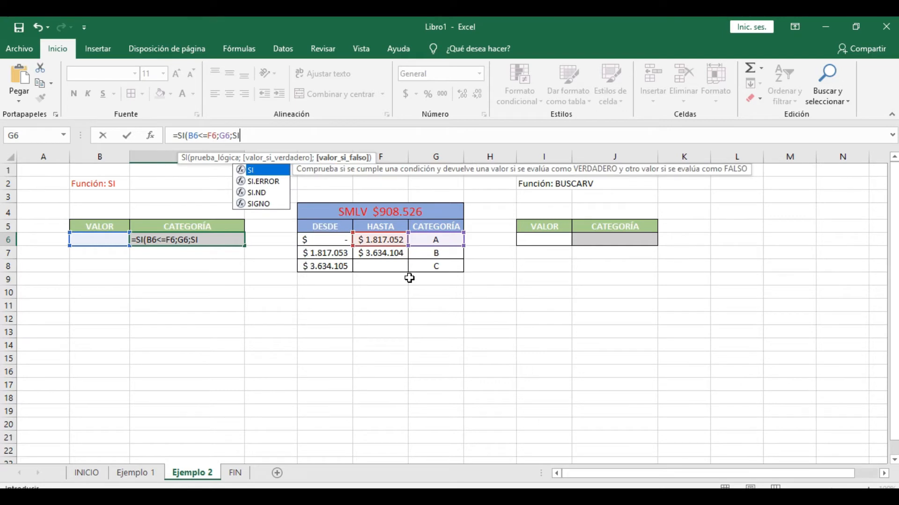
pyautogui.write('(')
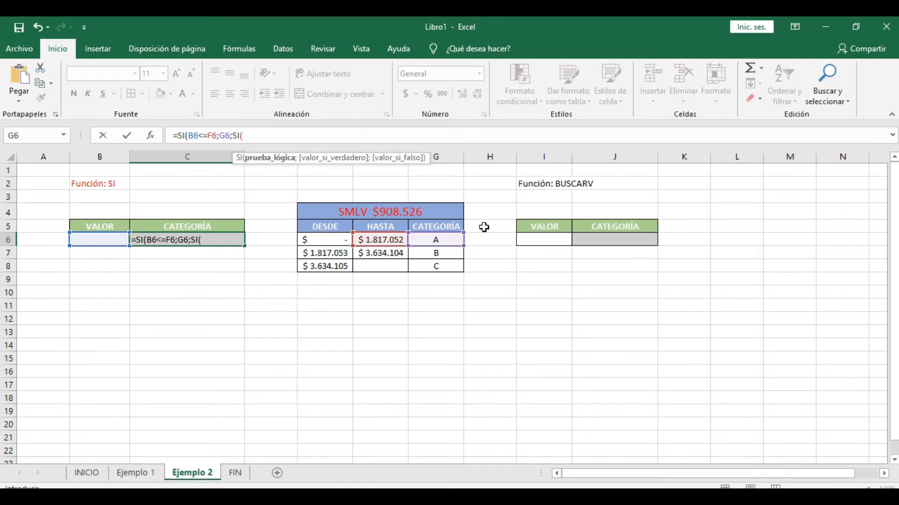
pyautogui.click(117, 241)
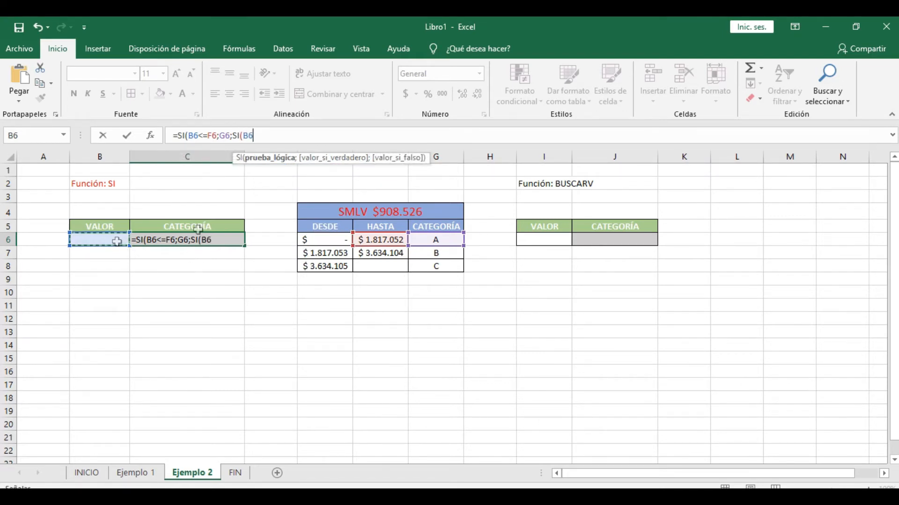
pyautogui.write('<=')
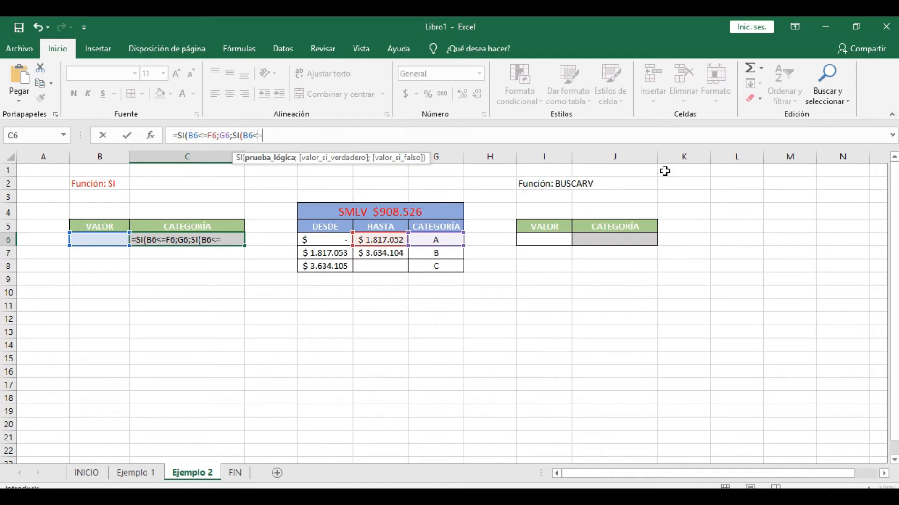
pyautogui.click(380, 254)
pyautogui.write(';')
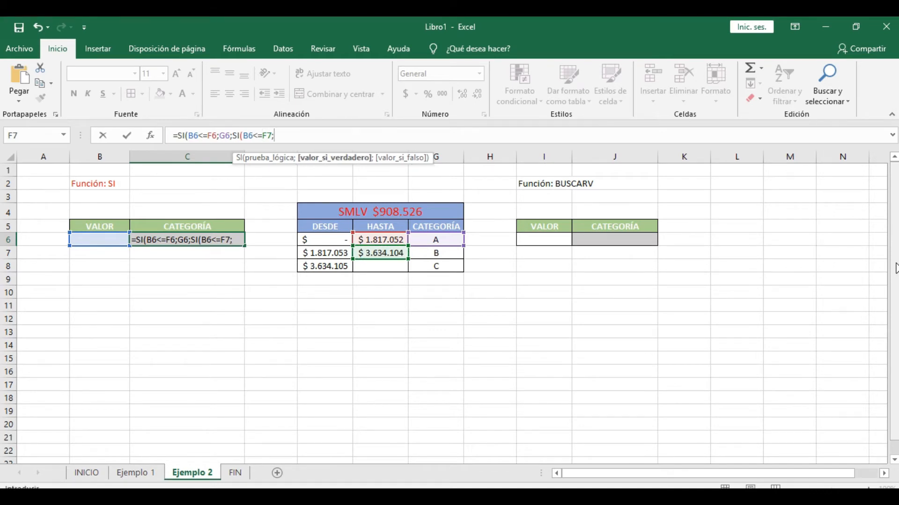
# Step: Complete the nested SI in C6 with G7 as the true result and G8 as the false result, and enter the formula
pyautogui.write('A')
pyautogui.press('BackSpace')
pyautogui.click(448, 252)
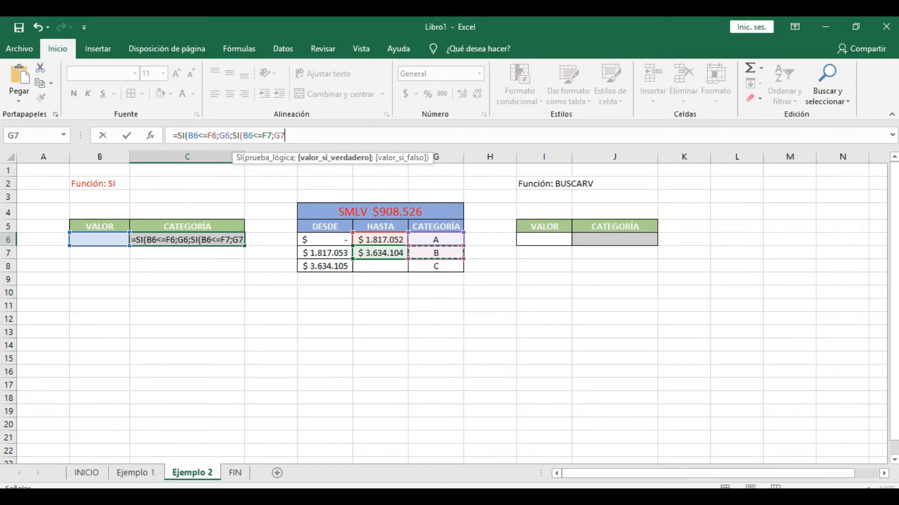
pyautogui.write(';')
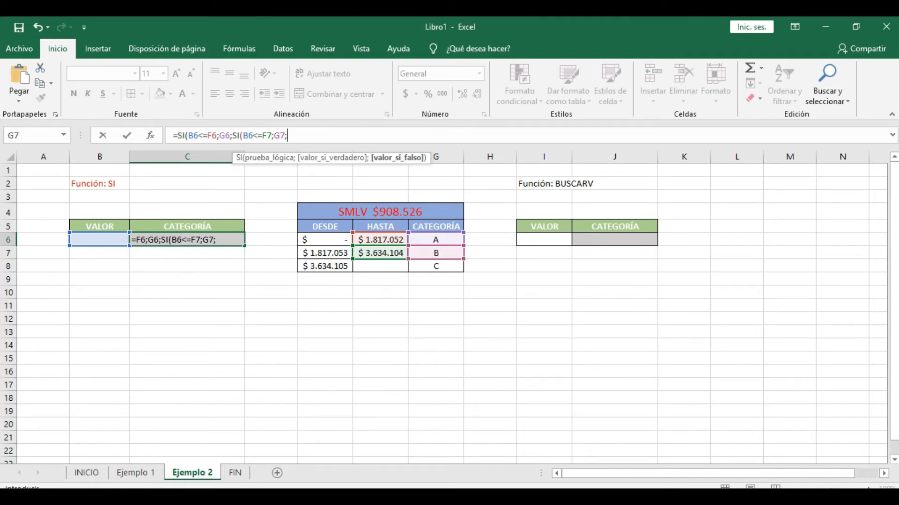
pyautogui.click(437, 265)
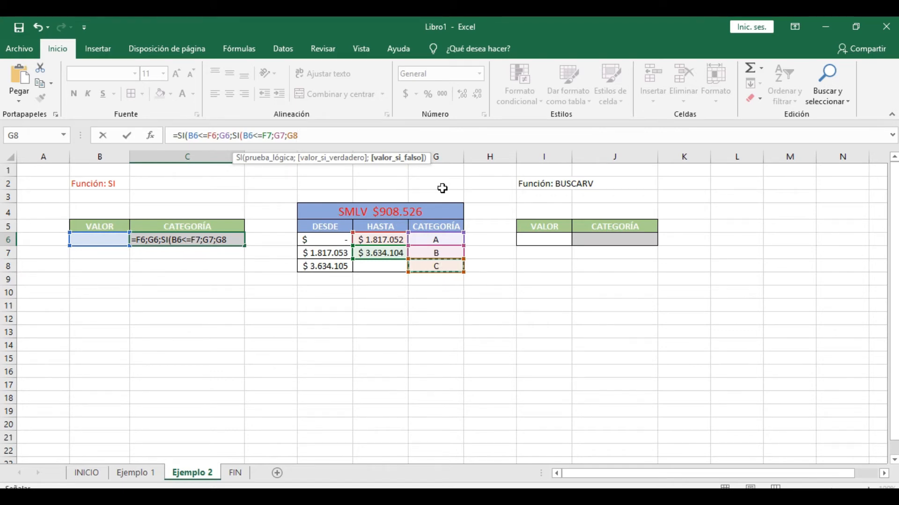
pyautogui.write(')')
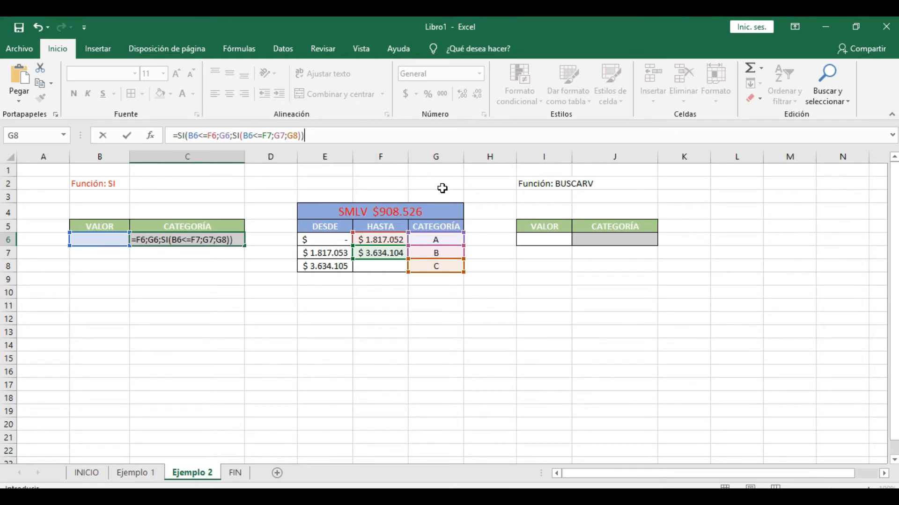
pyautogui.press('Return')
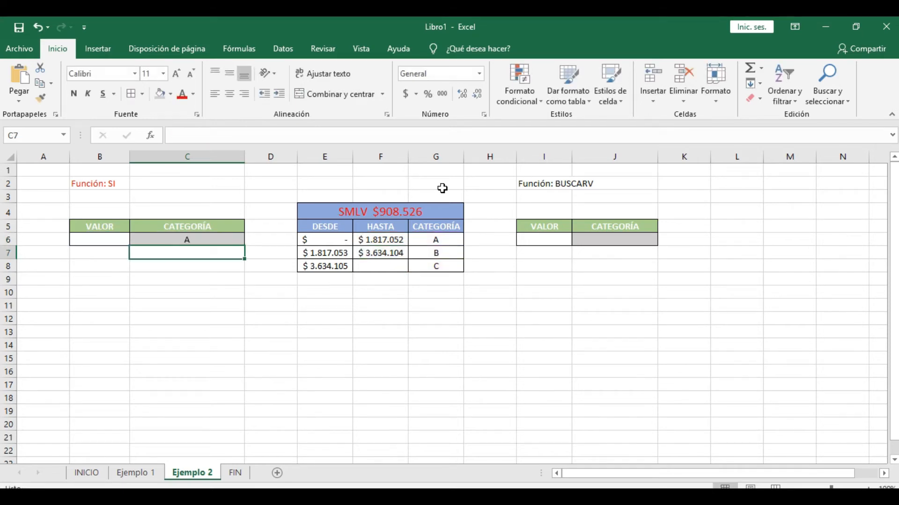
# Step: Enter 1.000.000 in VALOR cell B6 and check the category returned in C6
pyautogui.press('Up')
pyautogui.press('Left')
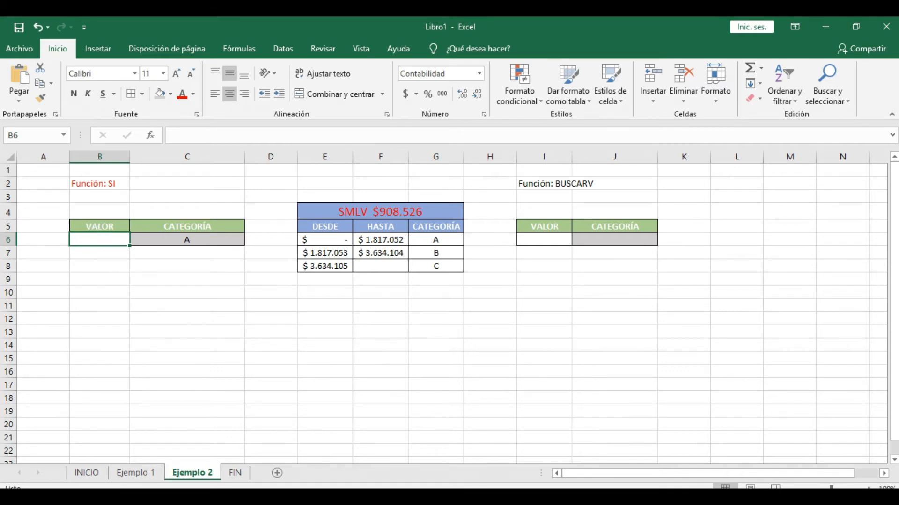
pyautogui.write('1.000.000')
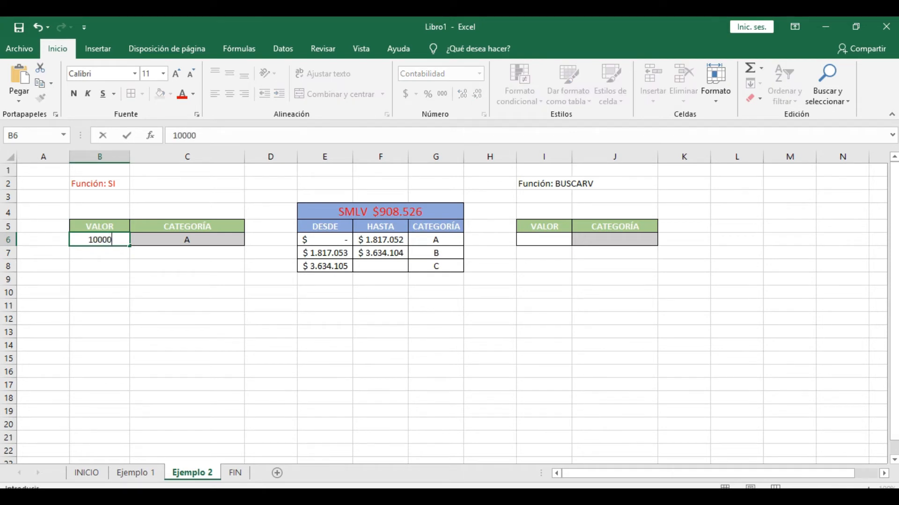
pyautogui.press('Return')
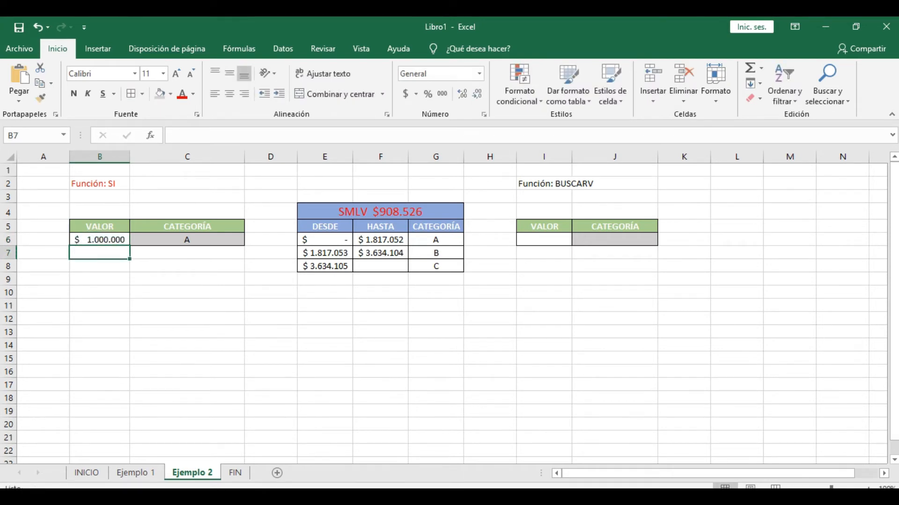
pyautogui.press('Up')
pyautogui.press('Right')
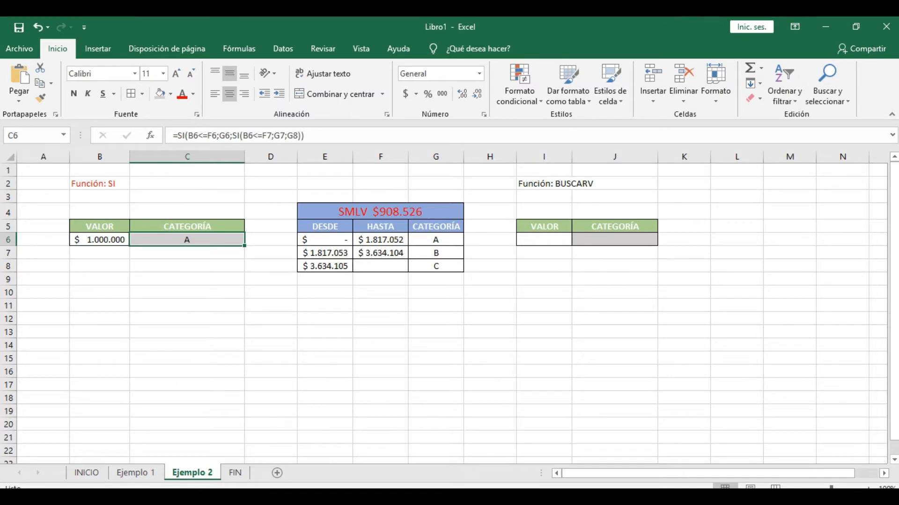
# Step: Set the VALOR in B6 to 2.000.000 and check the category returned in C6
pyautogui.press('Left')
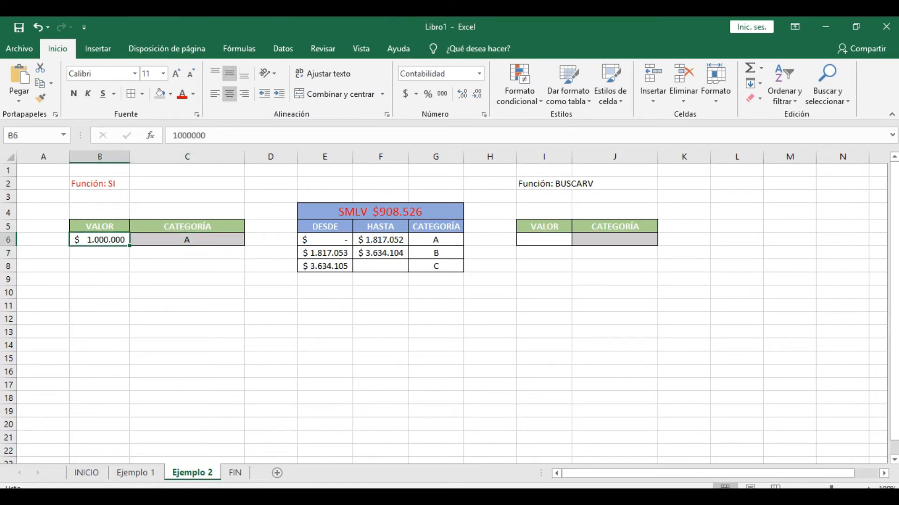
pyautogui.write('2.0')
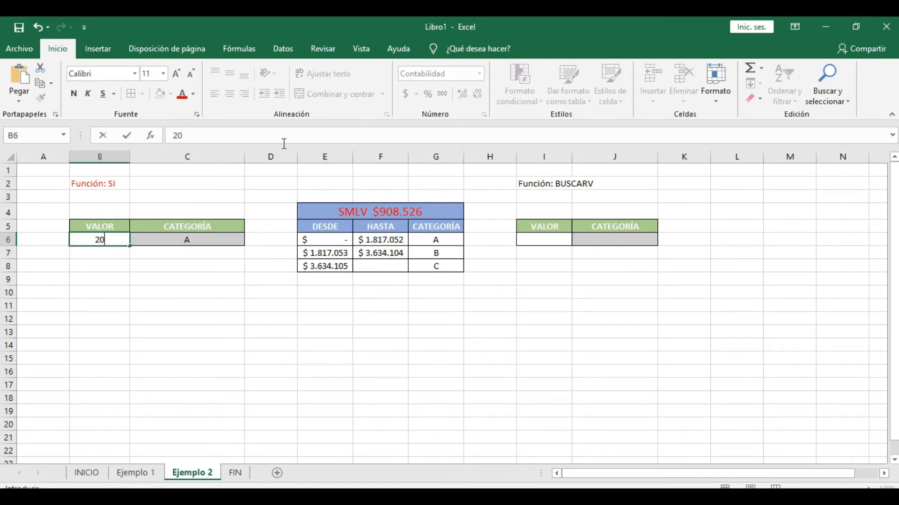
pyautogui.write('00.000')
pyautogui.press('Return')
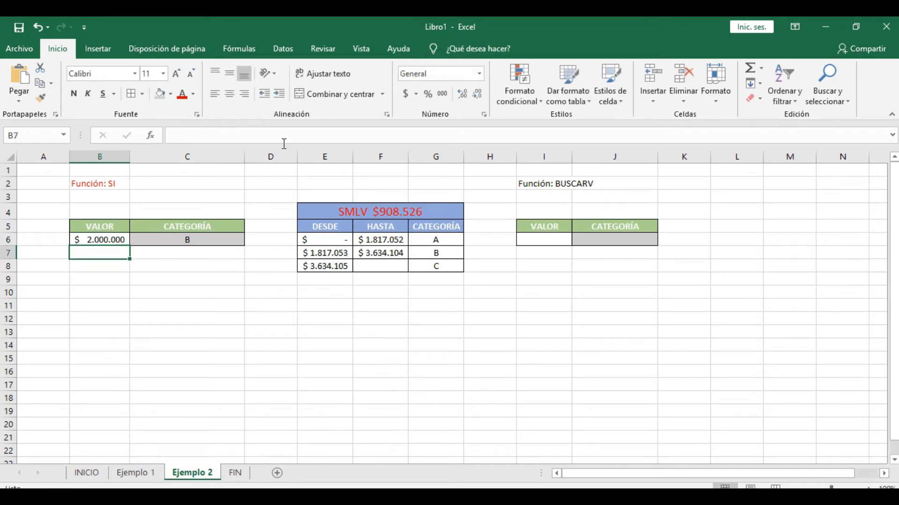
pyautogui.press('Up')
pyautogui.press('Right')
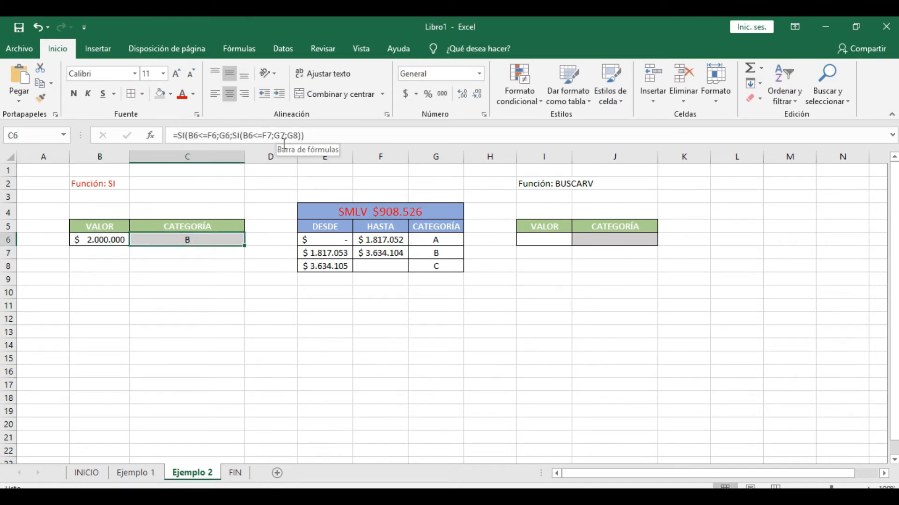
# Step: Change the VALOR in B6 to 20.000.000 to test the highest category range
pyautogui.press('Left')
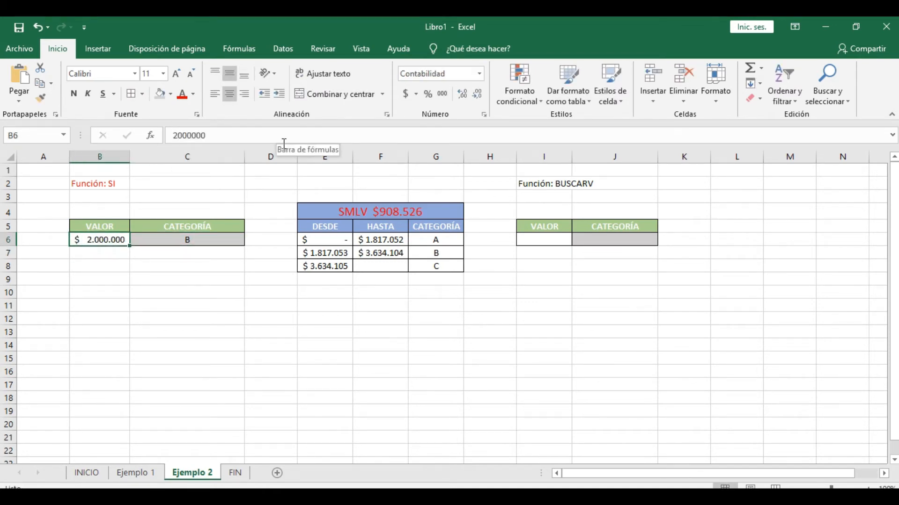
pyautogui.press('F2')
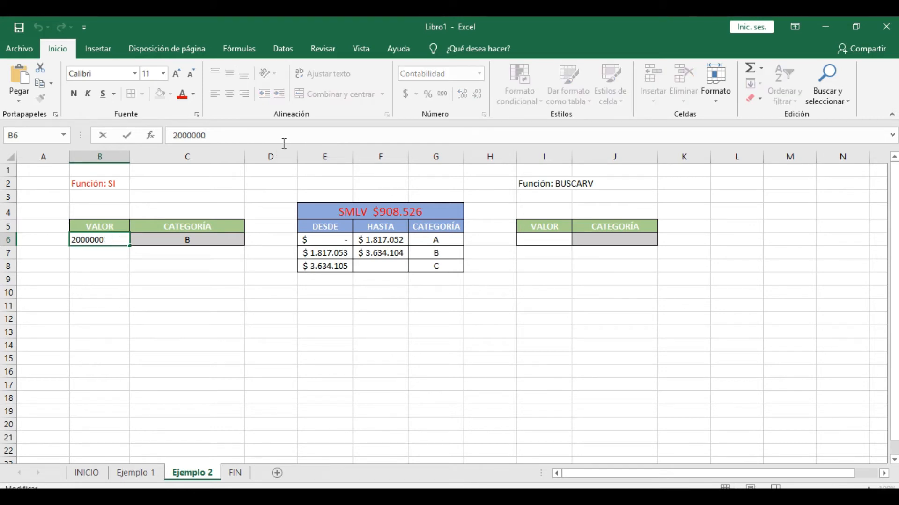
pyautogui.write('0')
pyautogui.press('Return')
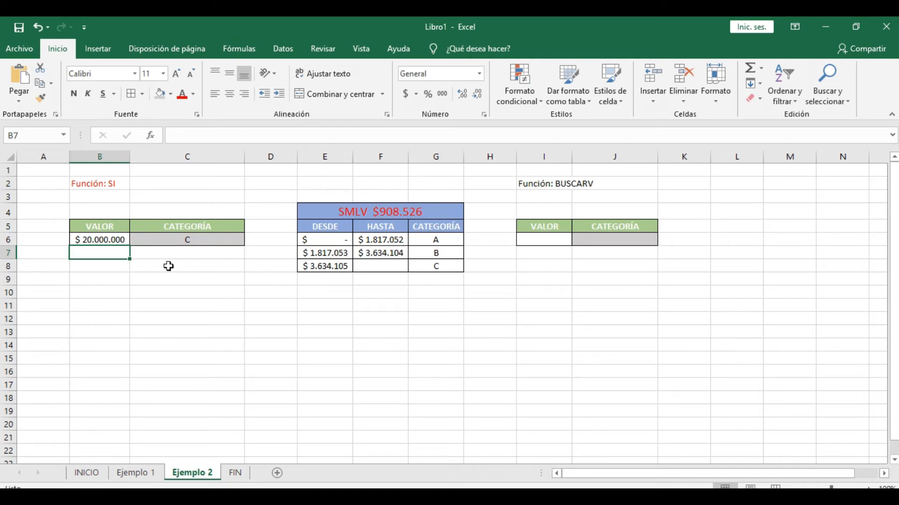
pyautogui.click(77, 238)
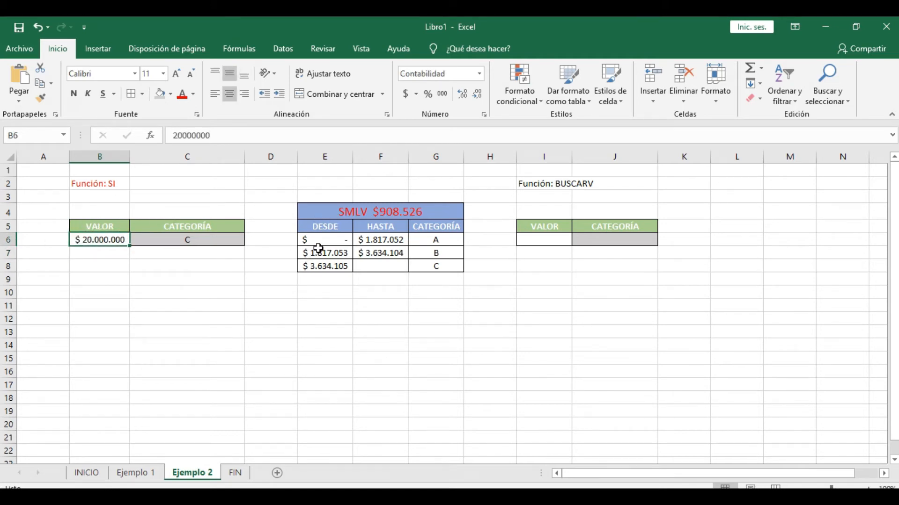
pyautogui.click(99, 182)
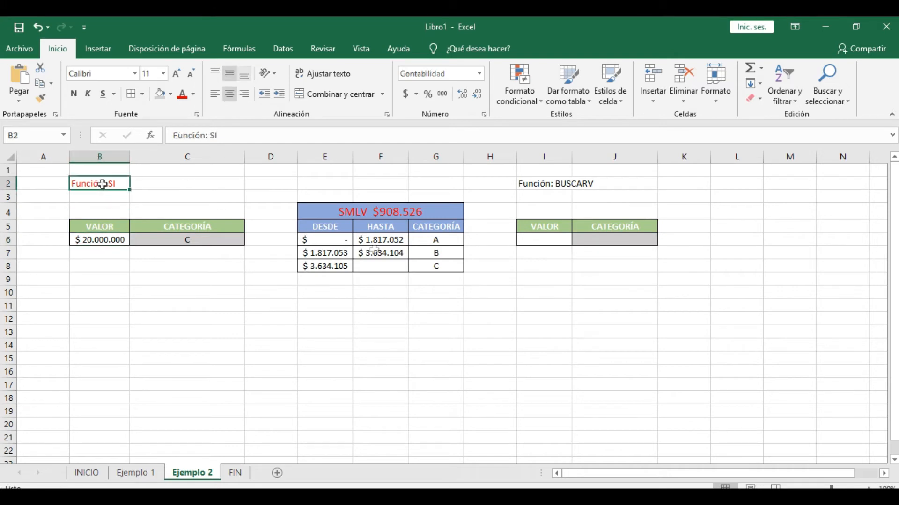
pyautogui.click(181, 271)
pyautogui.click(106, 253)
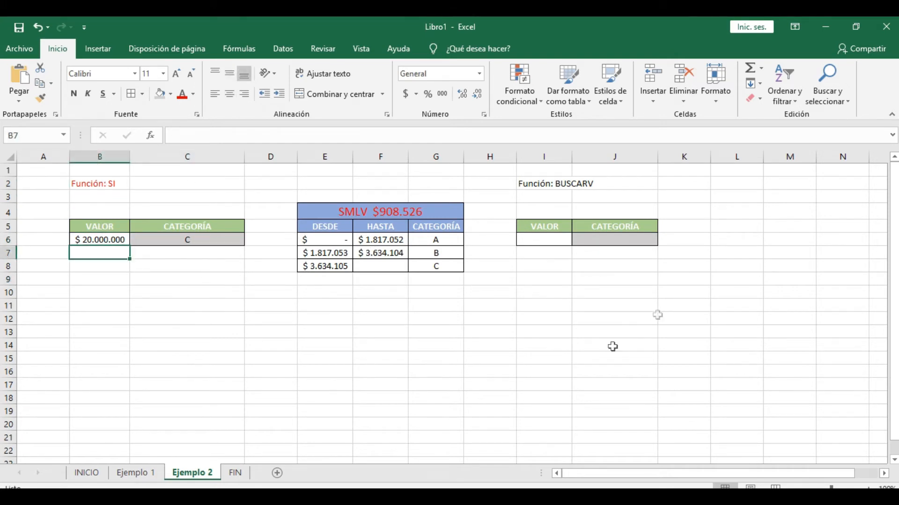
pyautogui.click(543, 184)
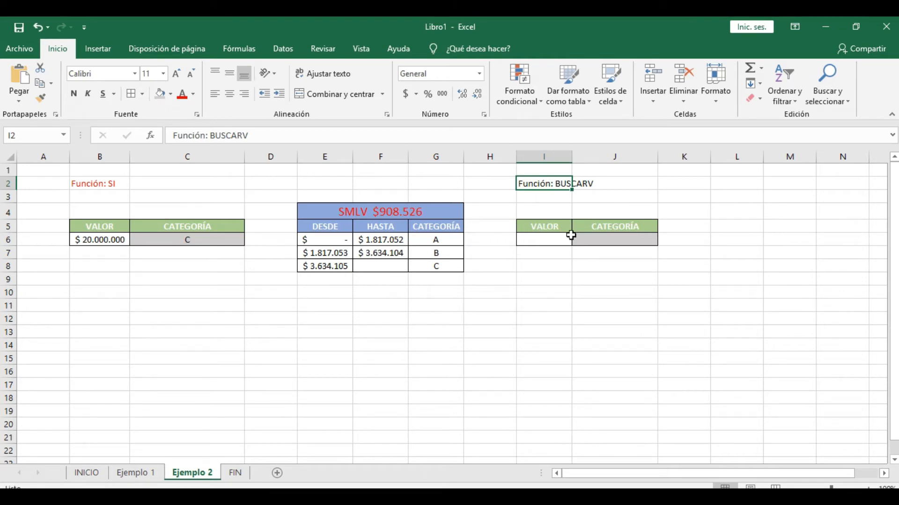
# Step: Copy the DESDE, HASTA and CATEGORÍA range table in E5:G8 and paste it starting at L4
pyautogui.click(545, 240)
pyautogui.press('Right')
pyautogui.press('Right')
pyautogui.press('Right')
pyautogui.press('Right')
pyautogui.press('Right')
pyautogui.press('Right')
pyautogui.press('Right')
pyautogui.press('Right')
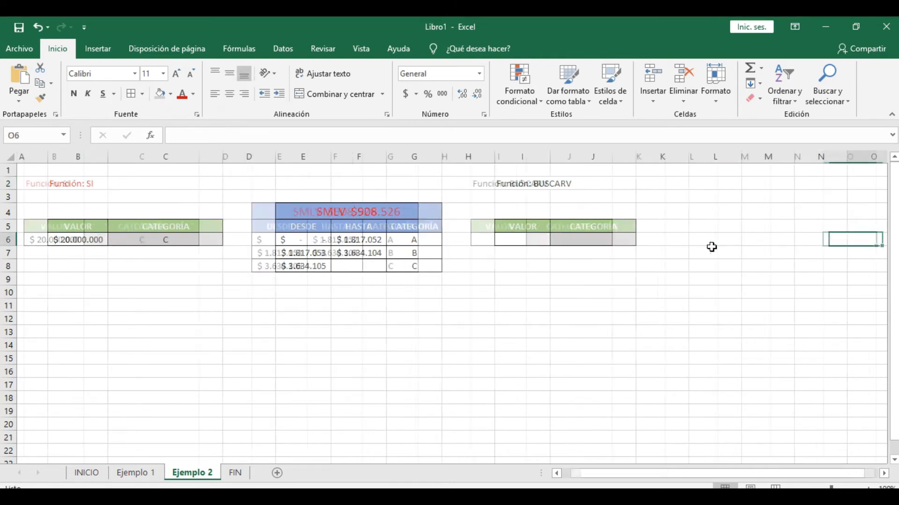
pyautogui.click(110, 212)
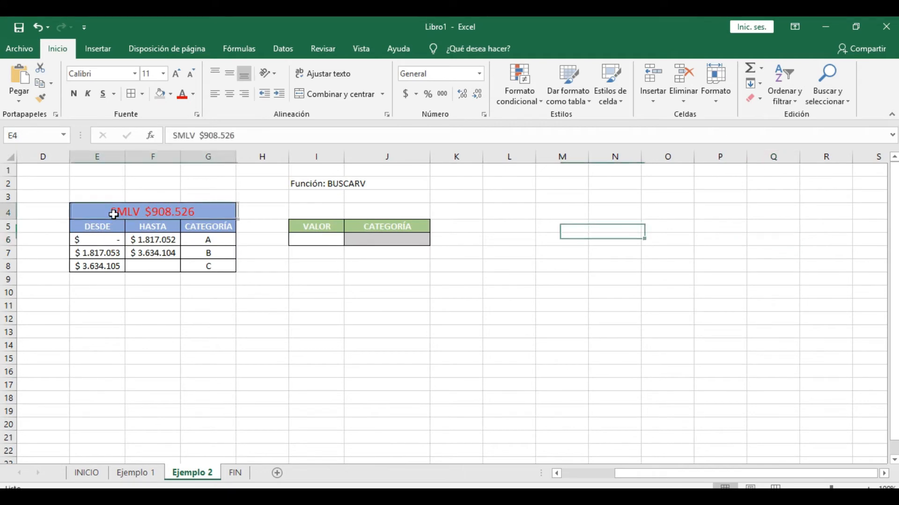
pyautogui.moveTo(104, 229); pyautogui.dragTo(195, 267)
pyautogui.hotkey('ctrl', 'c')
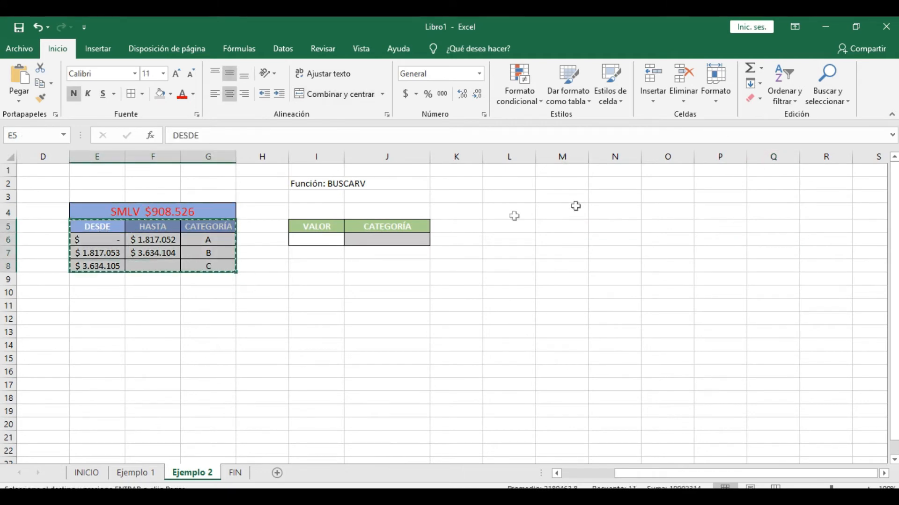
pyautogui.click(496, 213)
pyautogui.hotkey('ctrl', 'v')
pyautogui.press('Escape')
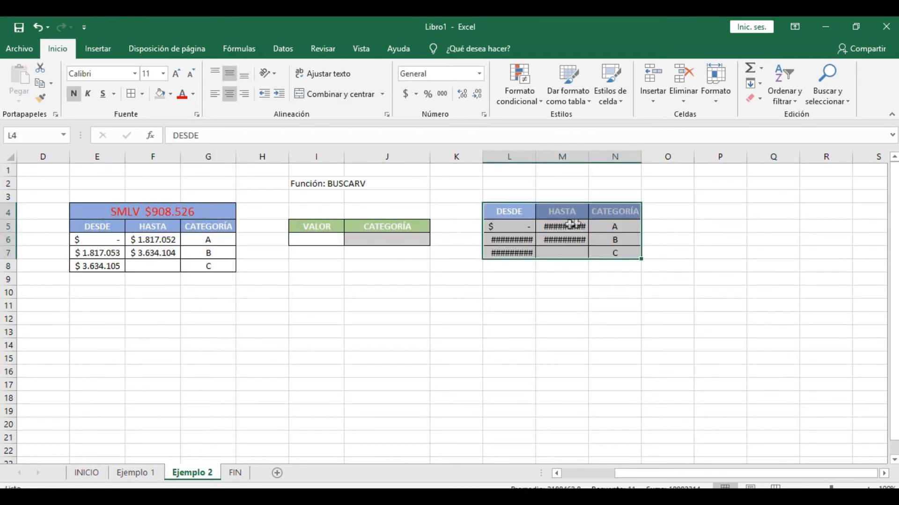
# Step: Autofit the widths of columns L to N to the pasted table's contents
pyautogui.moveTo(511, 157); pyautogui.dragTo(618, 156)
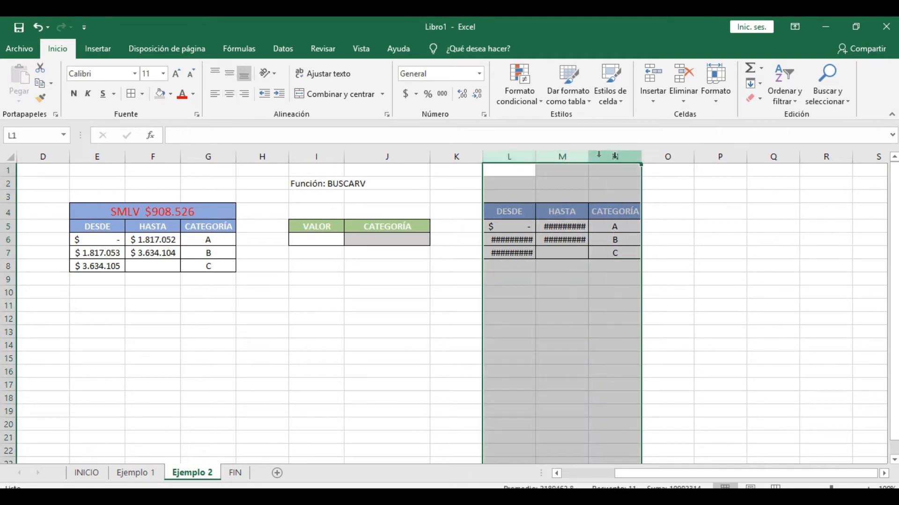
pyautogui.doubleClick(592, 157)
pyautogui.click(576, 243)
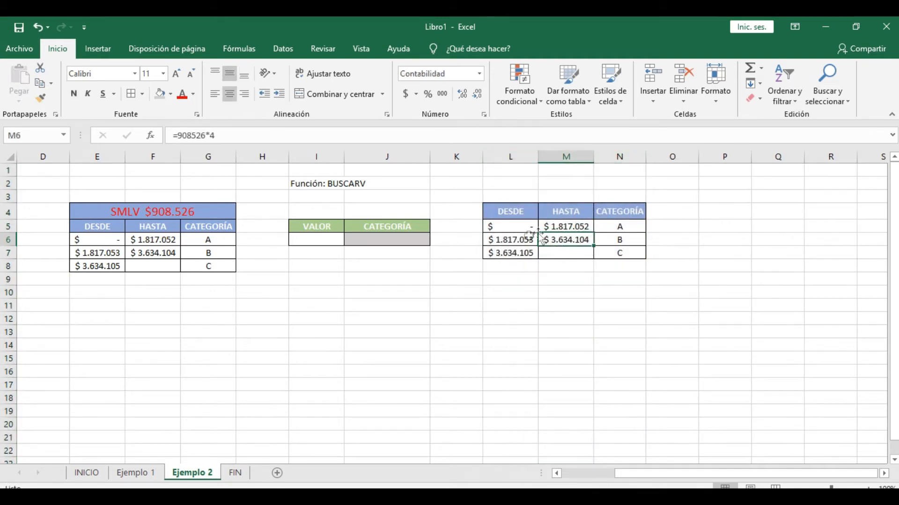
pyautogui.click(519, 239)
# Step: Set the HASTA limit of the first range in the copied table, cell M5, to 908526
pyautogui.click(551, 227)
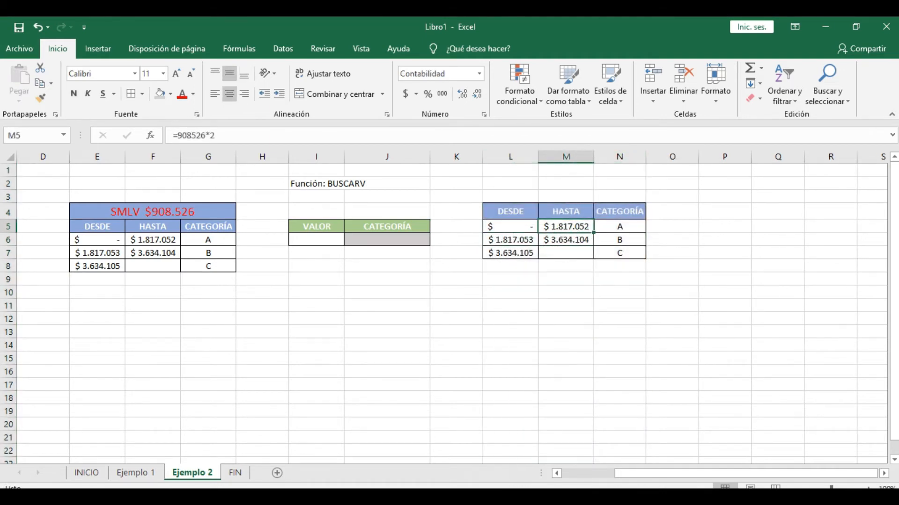
pyautogui.write('90')
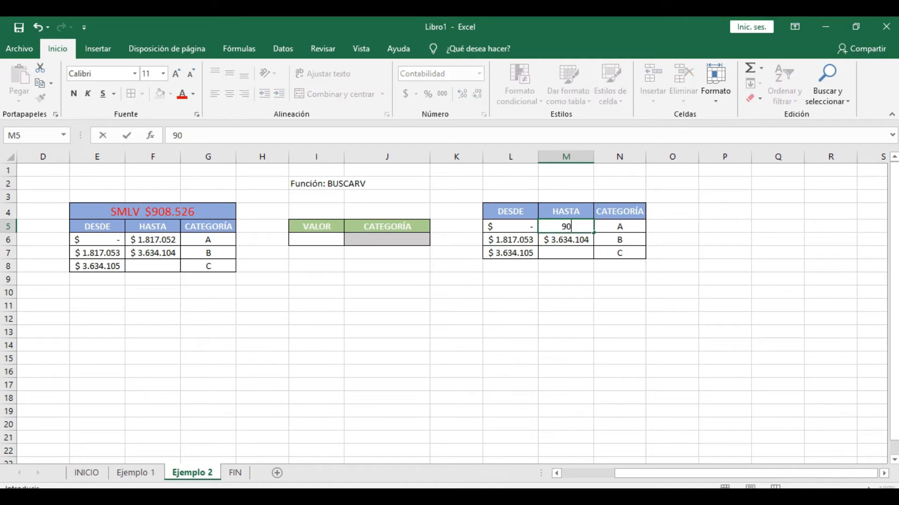
pyautogui.write('8526')
pyautogui.press('Return')
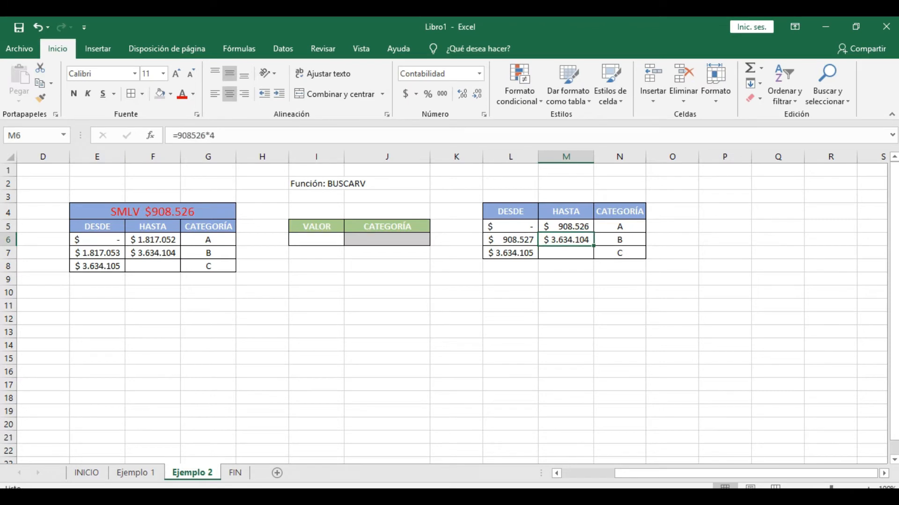
# Step: Replace the category letters in N5:N7 of the copied table with 1, 2 and 3
pyautogui.press('Up')
pyautogui.press('Right')
pyautogui.write('1')
pyautogui.press('Return')
pyautogui.write('2')
pyautogui.press('Return')
pyautogui.write('3')
pyautogui.press('Return')
# Step: Clear the HASTA limits in M6:M7 and the DESDE value in L7 of the copied table
pyautogui.press('Up')
pyautogui.press('Left')
pyautogui.press('Up')
pyautogui.hotkey('shift', 'Down')
pyautogui.press('Delete')
pyautogui.press('Left')
pyautogui.press('Down')
pyautogui.press('Delete')
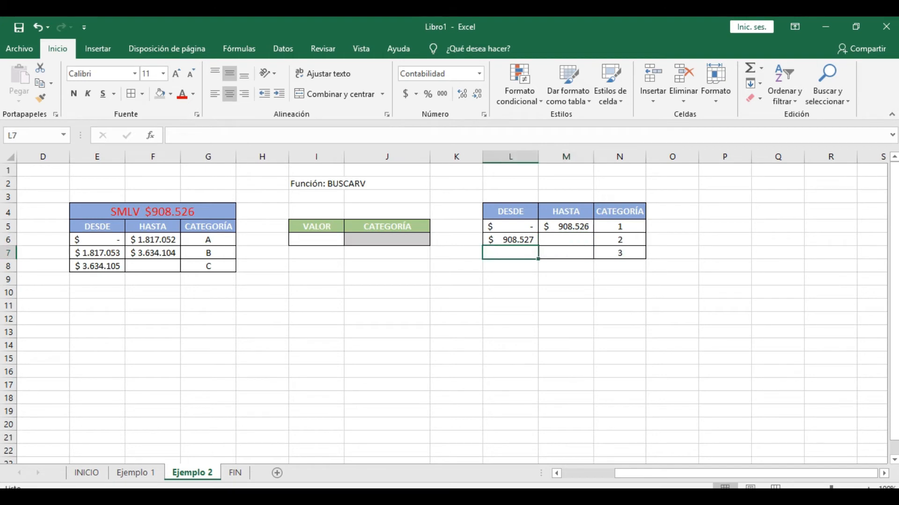
# Step: Calculate the second range's HASTA limit in M6 with the formula +$M$5*N6
pyautogui.press('Up')
pyautogui.press('Right')
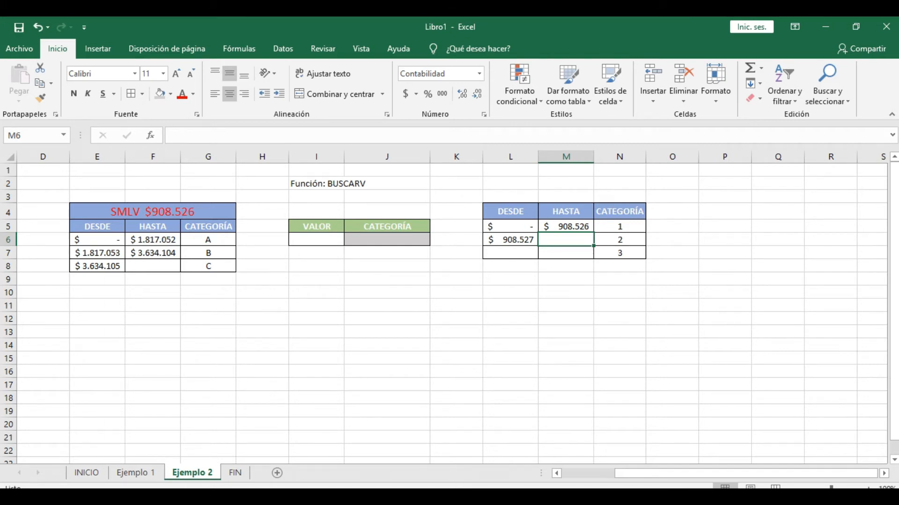
pyautogui.write('+')
pyautogui.press('Up')
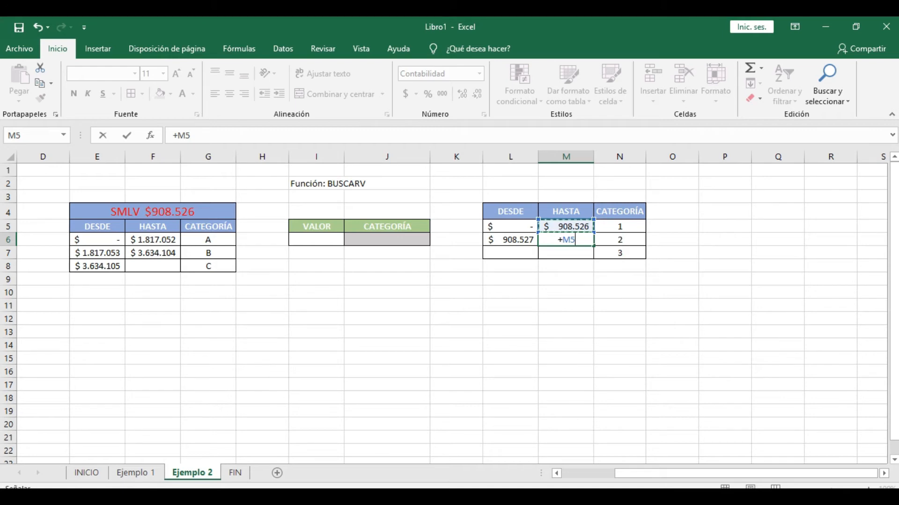
pyautogui.press('F4')
pyautogui.write('*')
pyautogui.press('Right')
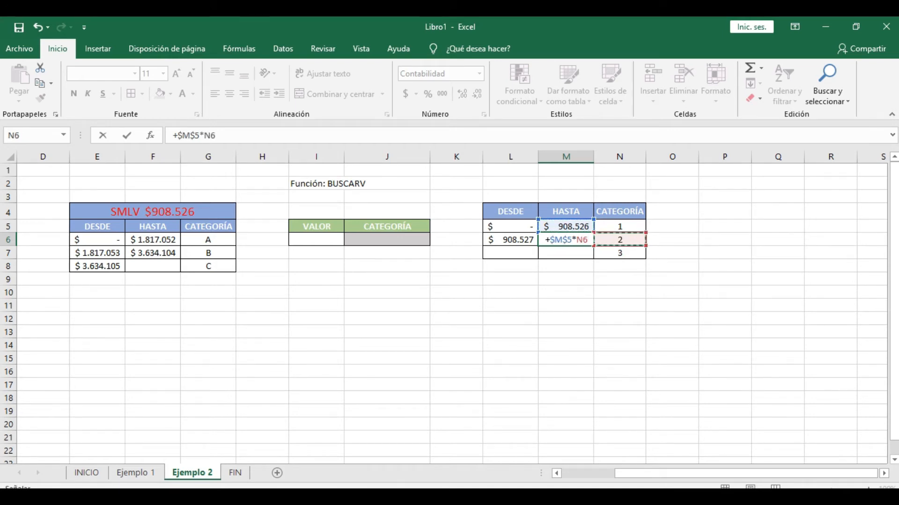
pyautogui.press('Return')
# Step: Fill the DESDE and HASTA formulas from L6:M6 down through row 18
pyautogui.press('Down')
pyautogui.press('Down')
pyautogui.press('Down')
pyautogui.press('Down')
pyautogui.press('Down')
pyautogui.press('Down')
pyautogui.press('Down')
pyautogui.press('Down')
pyautogui.press('Down')
pyautogui.press('Down')
pyautogui.press('Down')
pyautogui.press('Down')
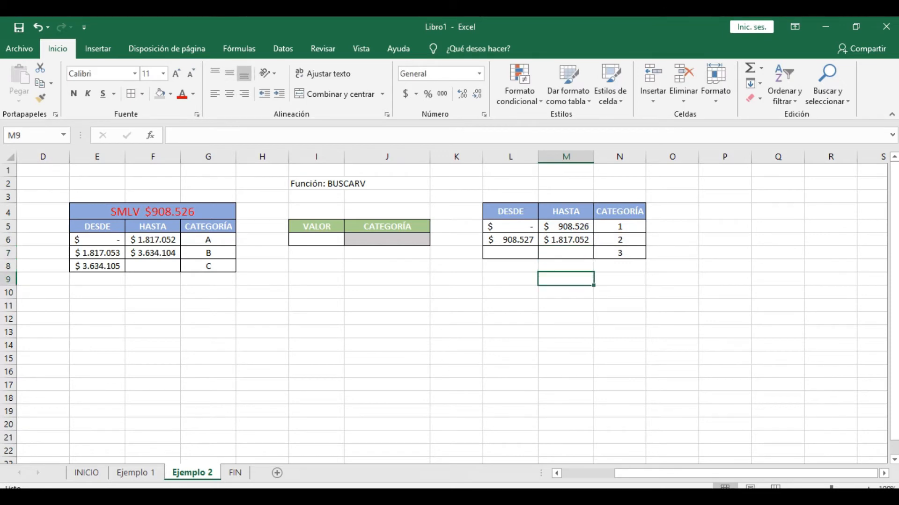
pyautogui.press('Down')
pyautogui.press('Down')
pyautogui.press('Down')
pyautogui.press('Up')
pyautogui.press('Up')
pyautogui.press('Up')
pyautogui.press('Up')
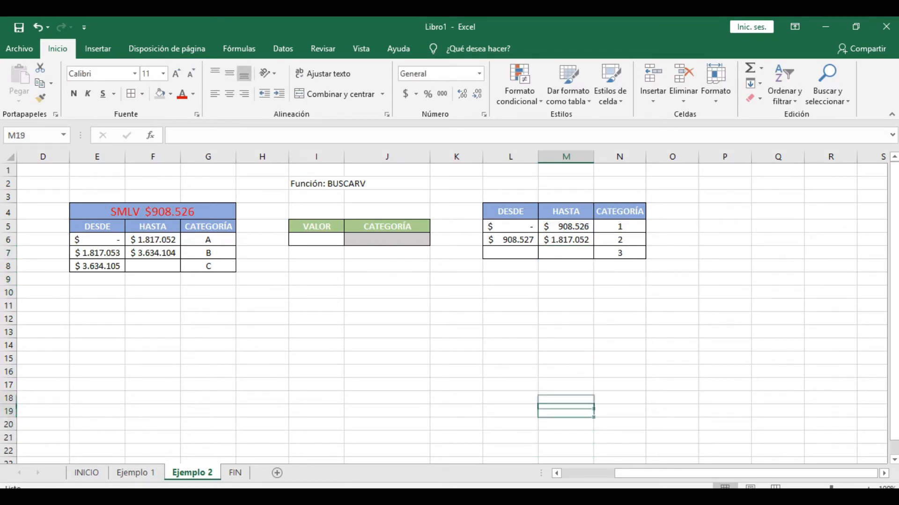
pyautogui.hotkey('ctrl', 'shift', 'Up')
pyautogui.hotkey('shift', 'Left')
pyautogui.hotkey('ctrl', 'j')
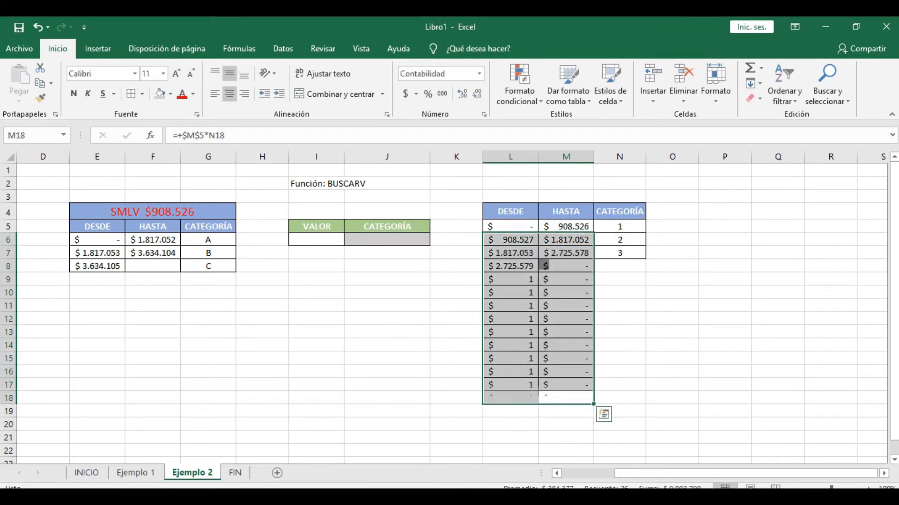
# Step: Extend the number series in N5:N7 down to N18 so the category numbers run from 1 to 14
pyautogui.press('Down')
pyautogui.press('Right')
pyautogui.press('Right')
pyautogui.press('Left')
pyautogui.press('Up')
pyautogui.press('Left')
pyautogui.press('Right')
pyautogui.press('Up')
pyautogui.hotkey('ctrl', 'Up')
pyautogui.hotkey('ctrl', 'Up')
pyautogui.press('Down')
pyautogui.hotkey('shift', 'Down')
pyautogui.hotkey('shift', 'Down')
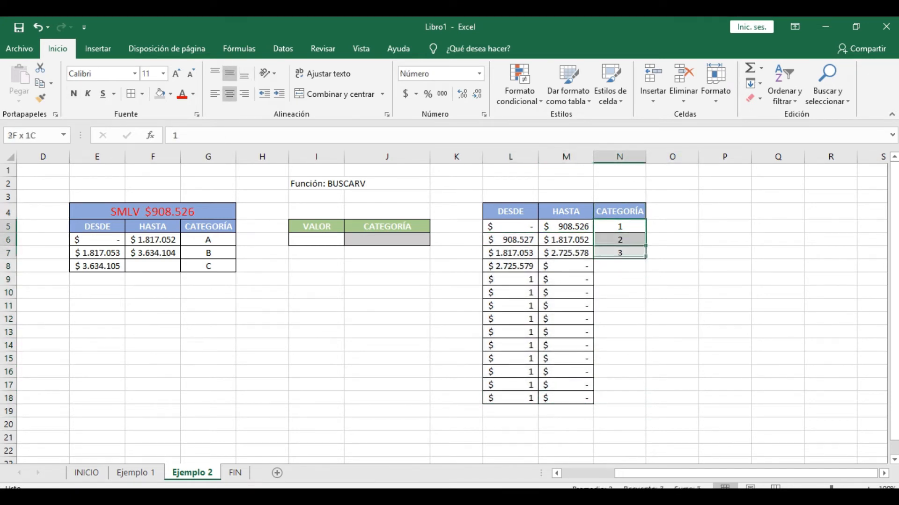
pyautogui.moveTo(646, 261); pyautogui.dragTo(638, 404)
pyautogui.click(620, 292)
# Step: Widen columns L and M to fit the amounts in the range table
pyautogui.moveTo(568, 154); pyautogui.dragTo(543, 157)
pyautogui.click(532, 315)
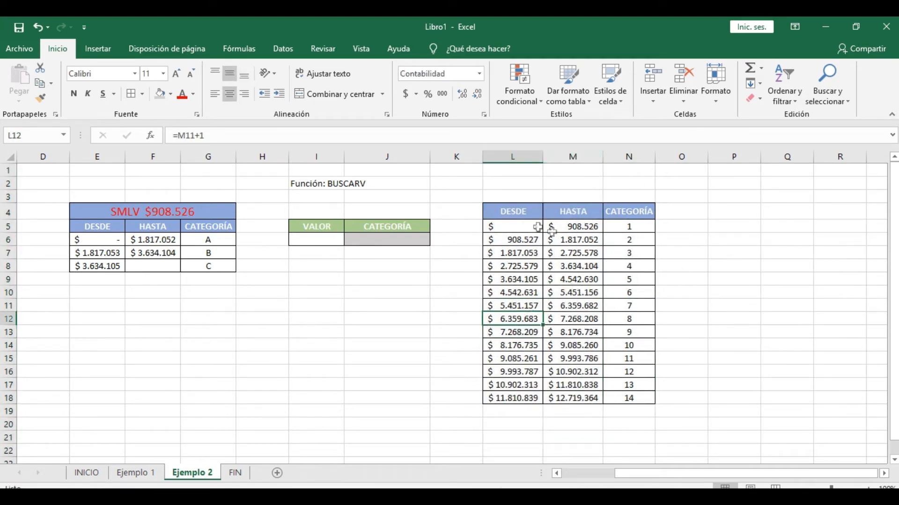
pyautogui.click(571, 227)
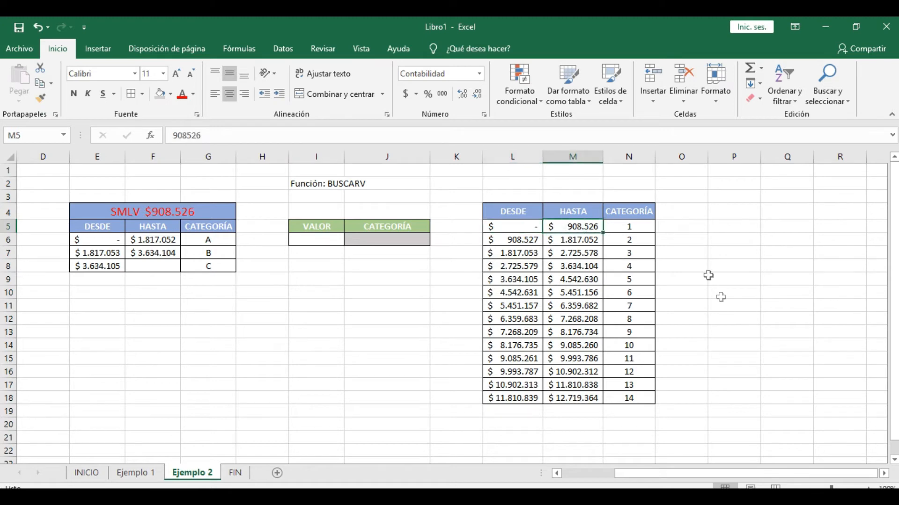
# Step: Rename the CATEGORÍA header in N4 as GRUPO
pyautogui.click(632, 214)
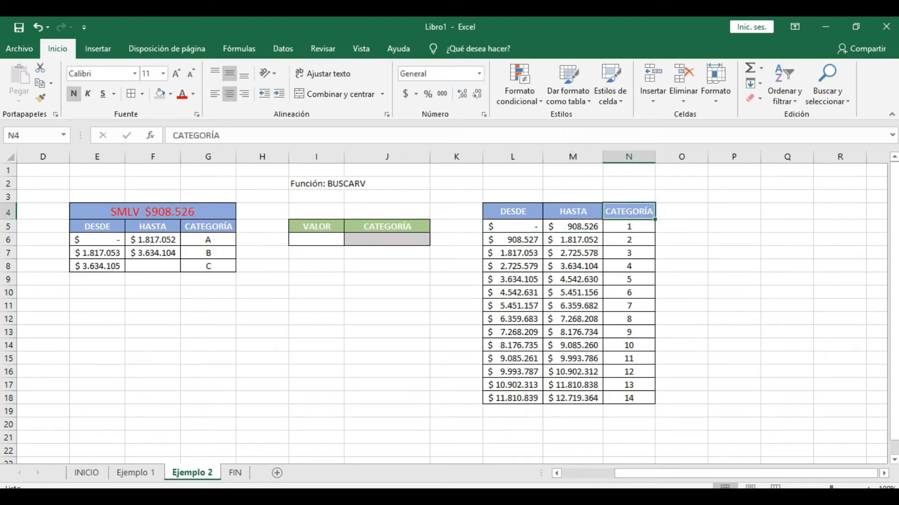
pyautogui.write('GRUPO')
pyautogui.press('Return')
pyautogui.press('Down')
pyautogui.press('Left')
pyautogui.press('Left')
pyautogui.press('Up')
pyautogui.press('Right')
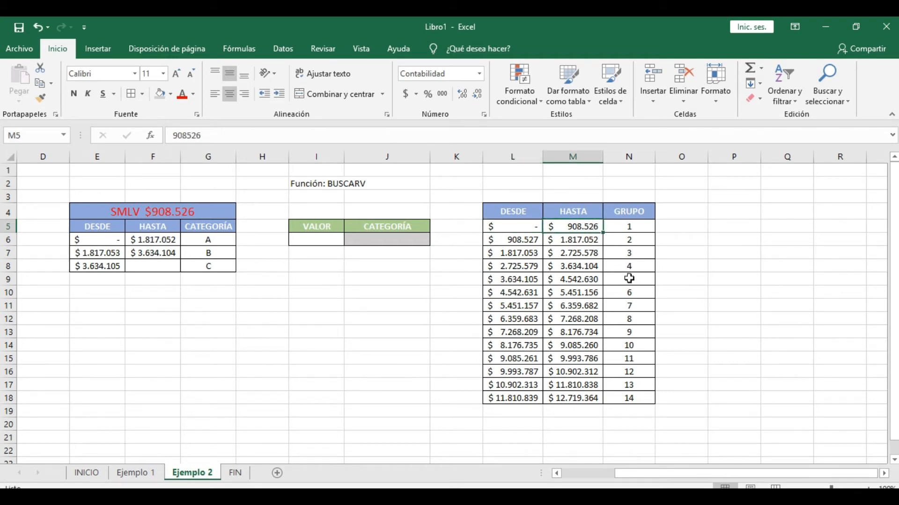
# Step: Examine how the range table assigns groups and how the nested SI formula in C6 is built
pyautogui.click(518, 239)
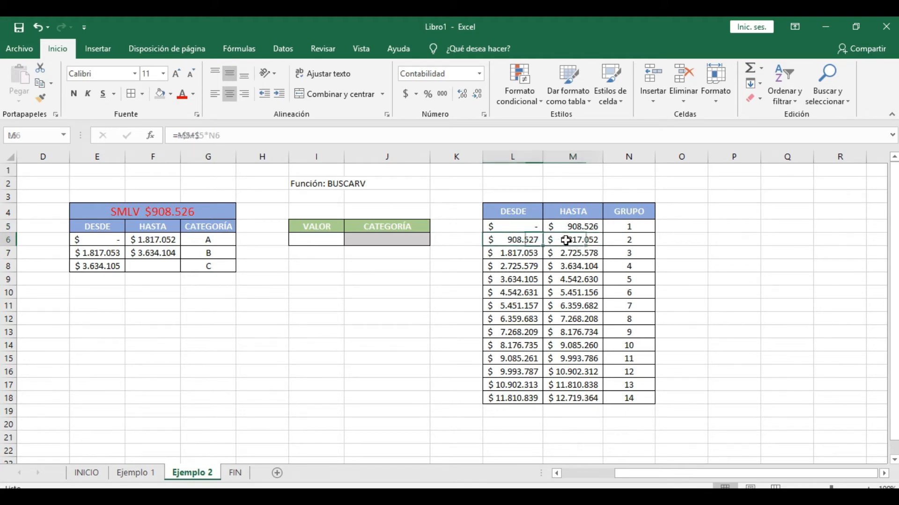
pyautogui.click(625, 242)
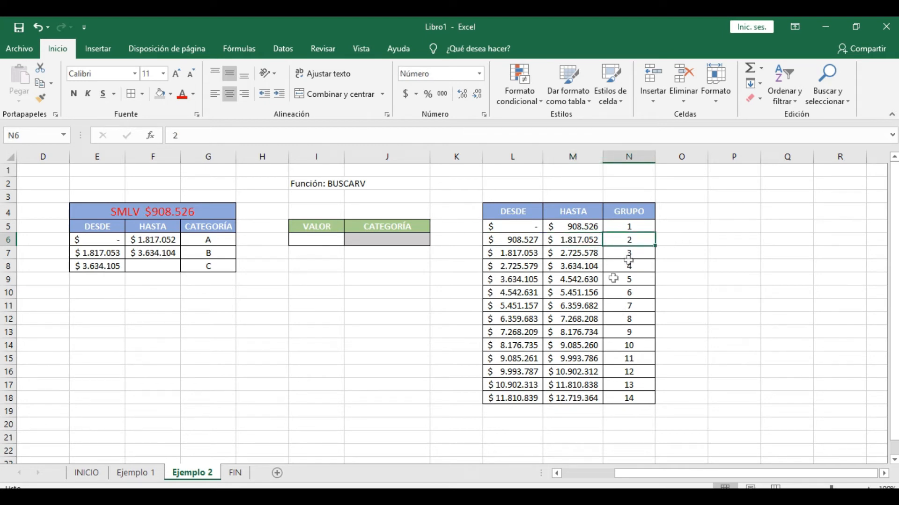
pyautogui.click(628, 397)
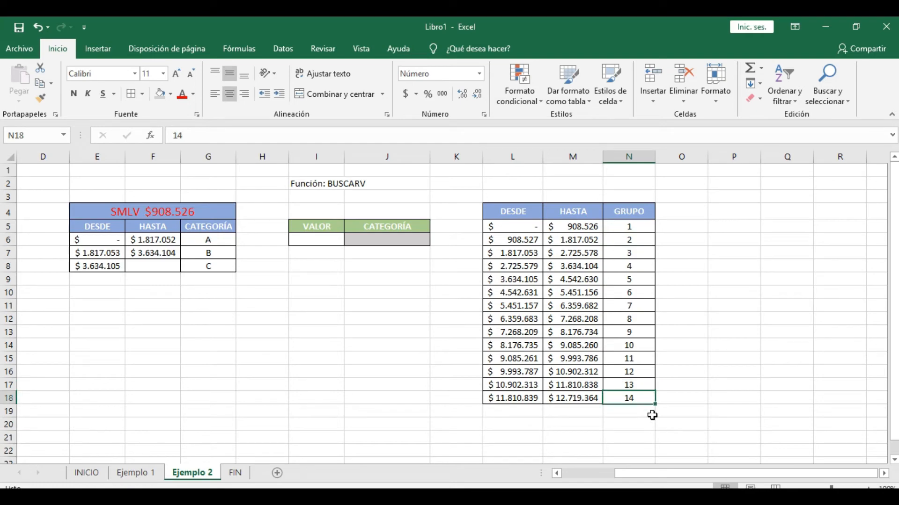
pyautogui.click(333, 243)
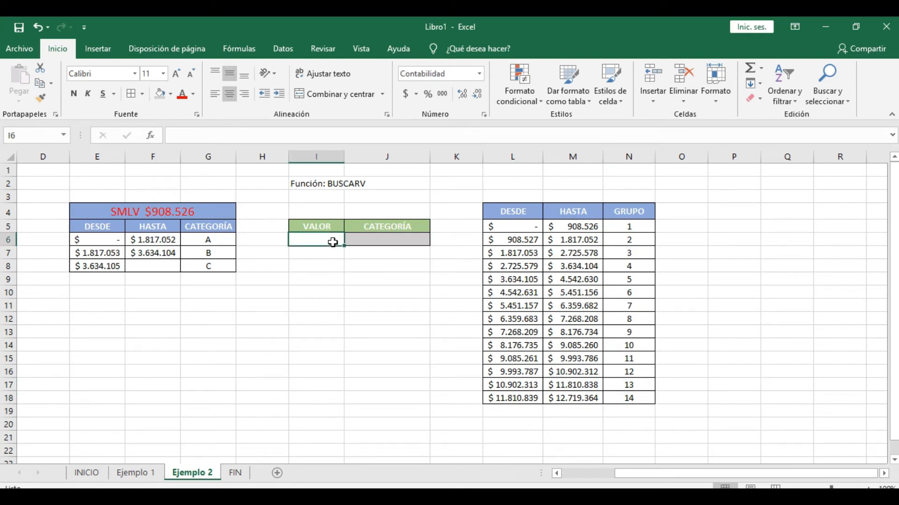
pyautogui.press('Left')
pyautogui.press('Home')
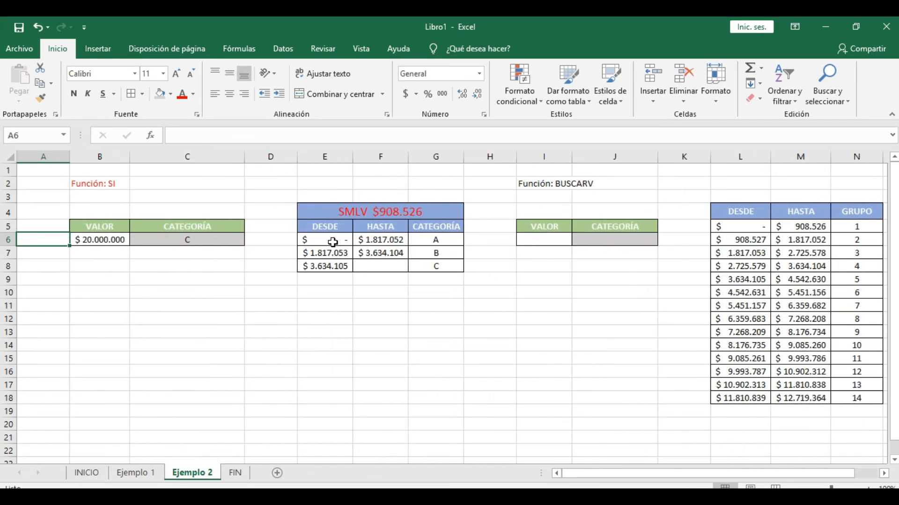
pyautogui.click(145, 240)
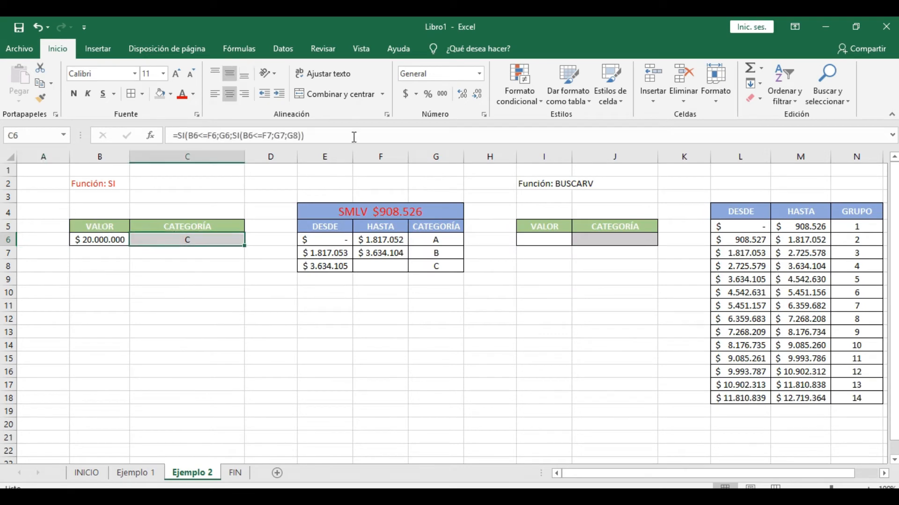
pyautogui.click(327, 136)
pyautogui.moveTo(327, 137); pyautogui.dragTo(230, 136)
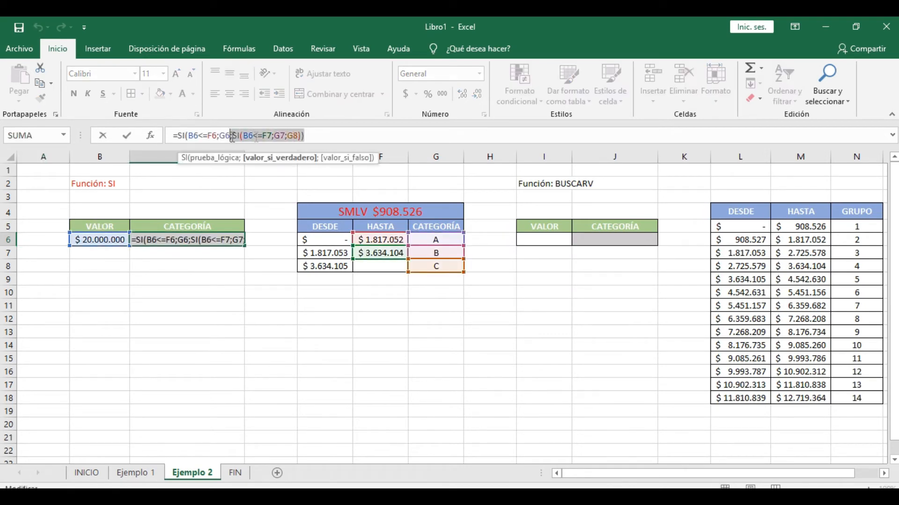
pyautogui.press('Escape')
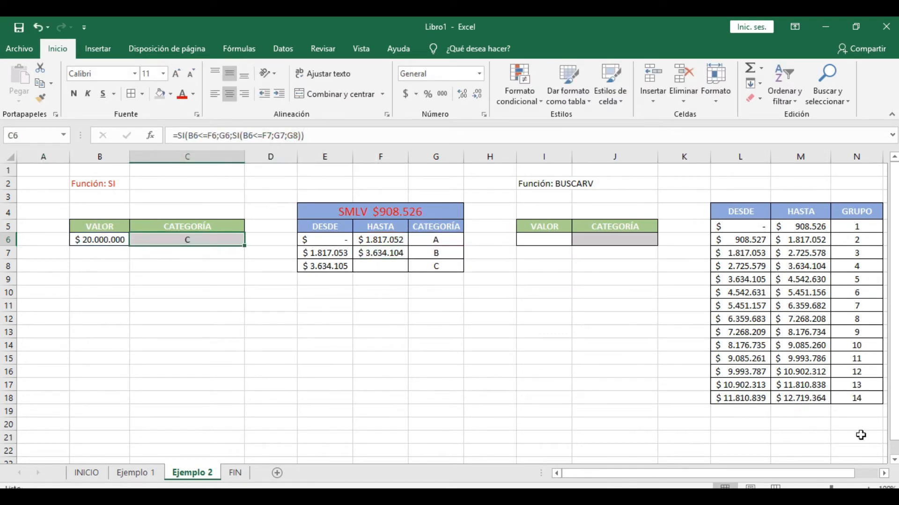
# Step: Start a BUSCARV formula in J6 with I6 as the lookup value and L4:N18 as the table range
pyautogui.click(592, 227)
pyautogui.click(601, 238)
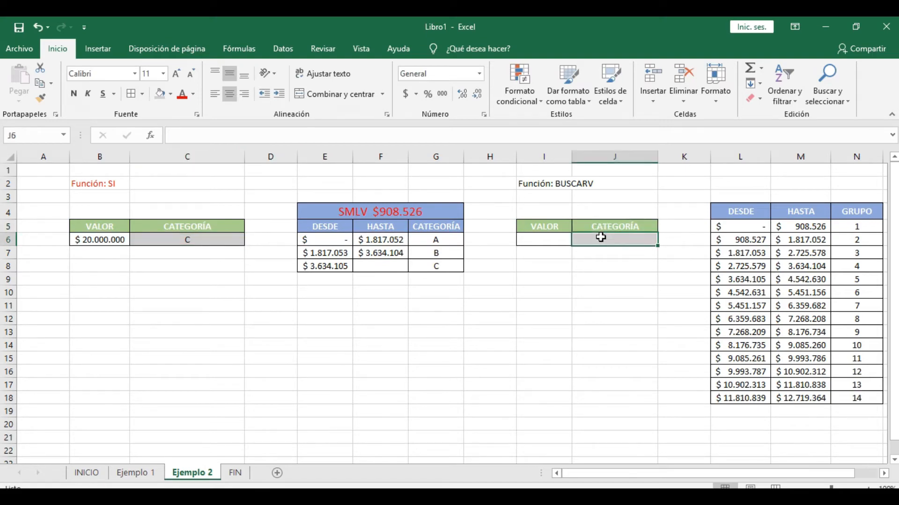
pyautogui.press('Right')
pyautogui.press('Right')
pyautogui.press('Right')
pyautogui.press('Right')
pyautogui.press('Right')
pyautogui.press('Right')
pyautogui.press('Right')
pyautogui.press('Right')
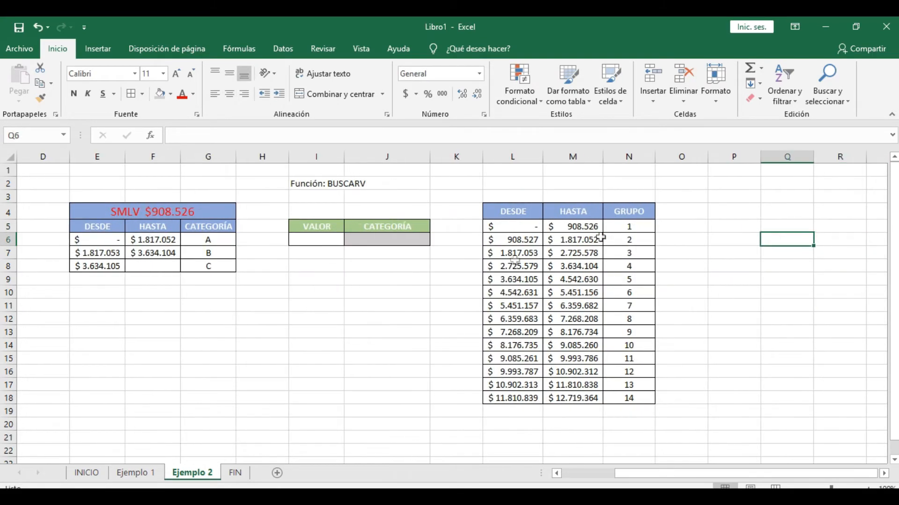
pyautogui.click(368, 241)
pyautogui.write('=BUSCA')
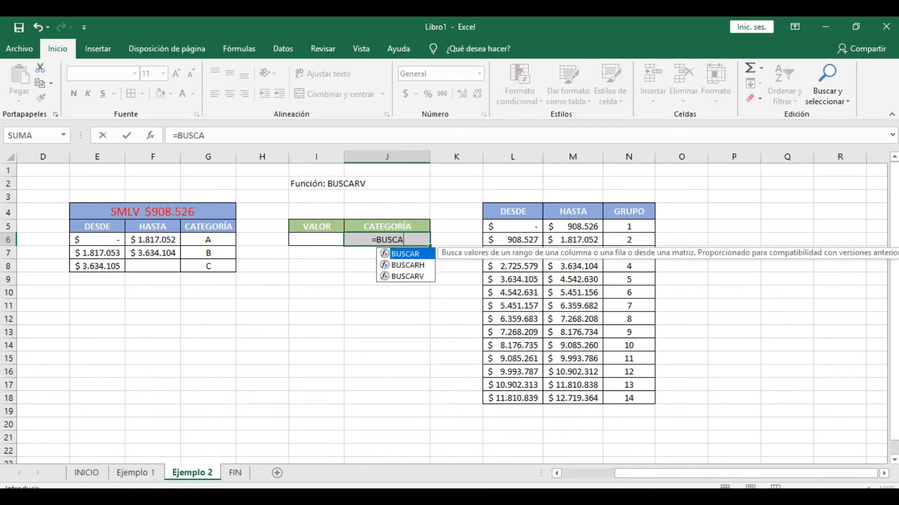
pyautogui.write('RV')
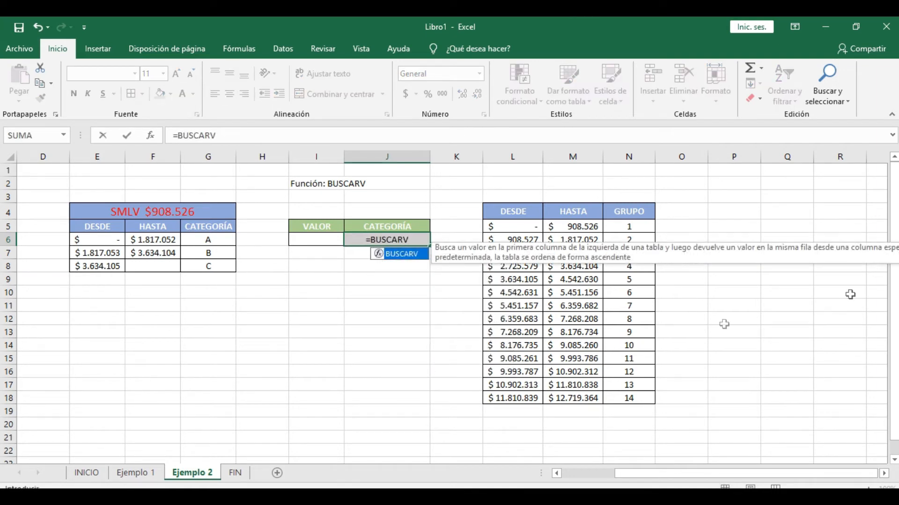
pyautogui.write('(')
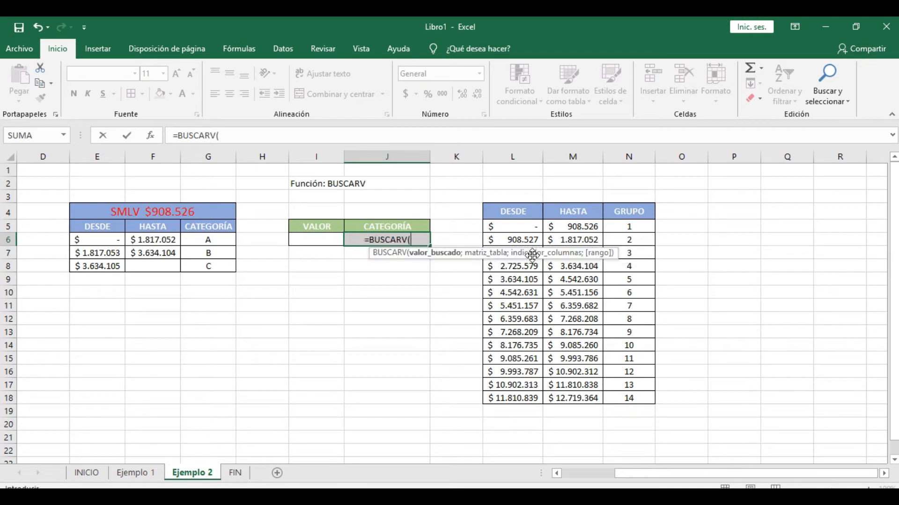
pyautogui.click(315, 237)
pyautogui.write(';')
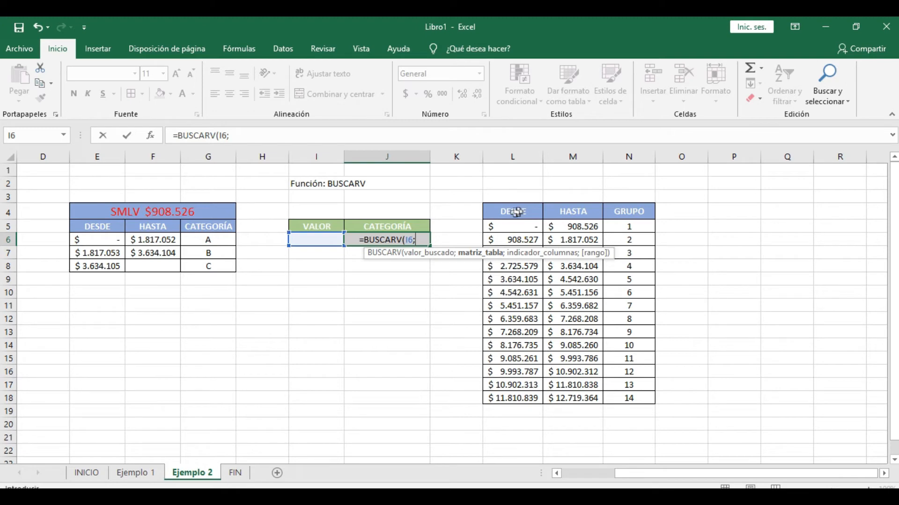
pyautogui.moveTo(515, 211); pyautogui.dragTo(635, 395)
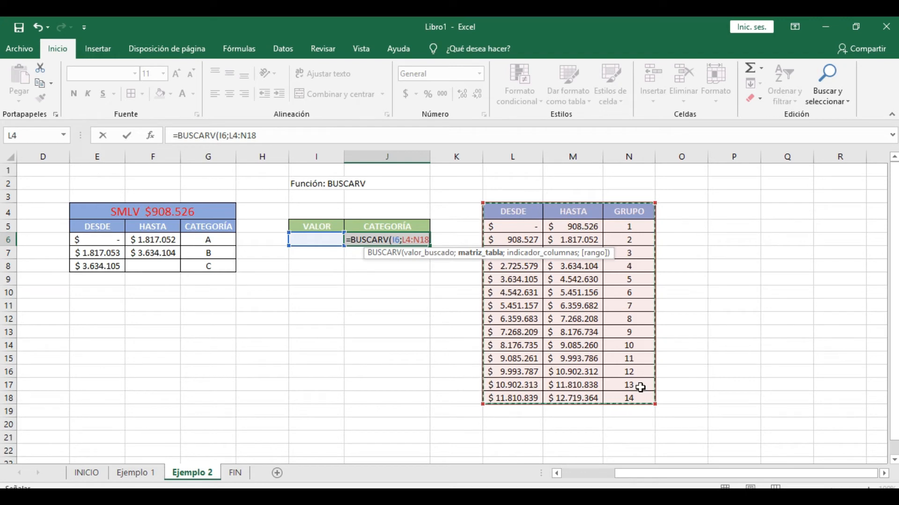
pyautogui.write(';')
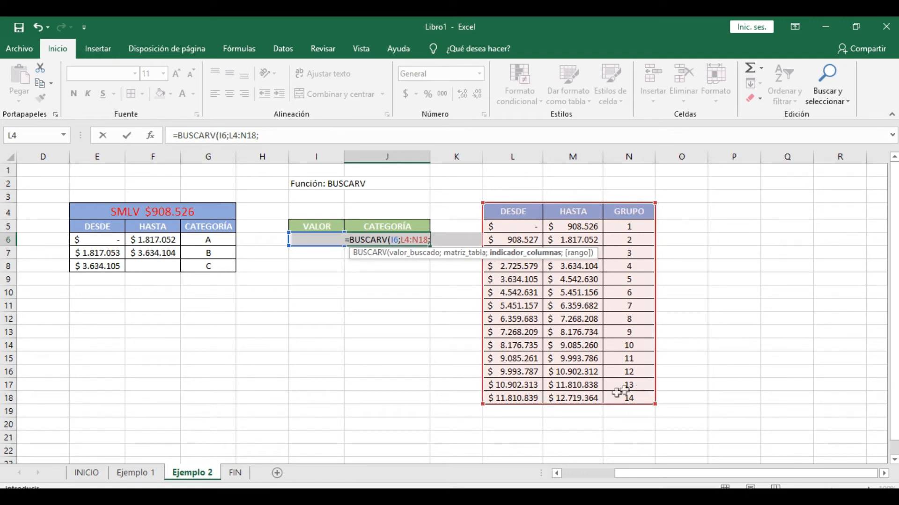
pyautogui.click(519, 156)
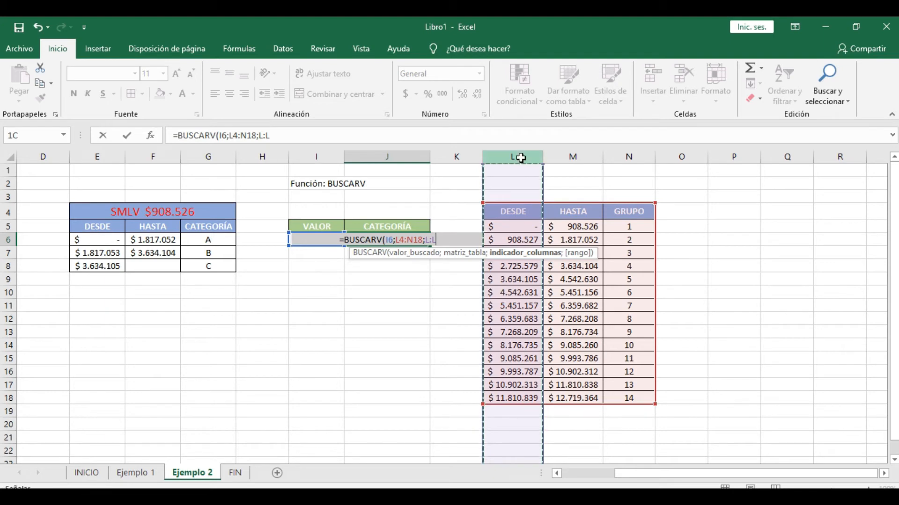
pyautogui.moveTo(522, 157); pyautogui.dragTo(623, 154)
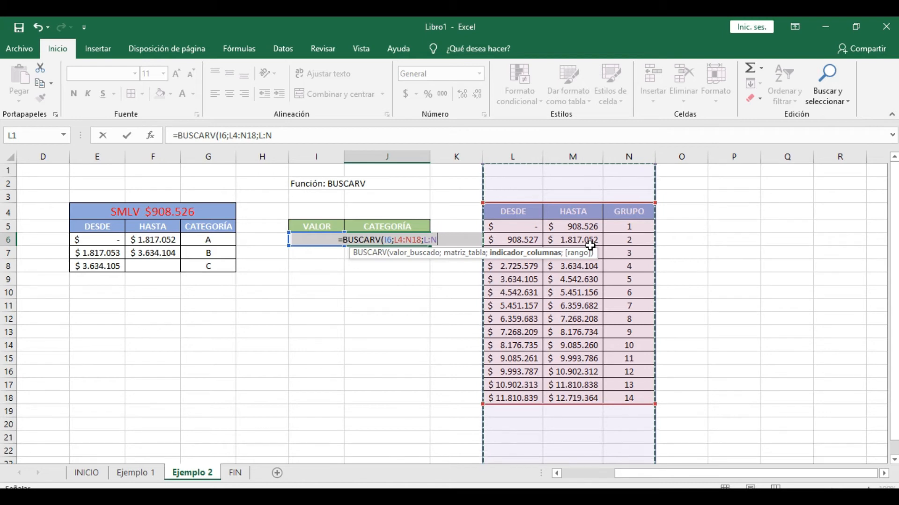
pyautogui.click(287, 140)
pyautogui.press('BackSpace')
pyautogui.press('BackSpace')
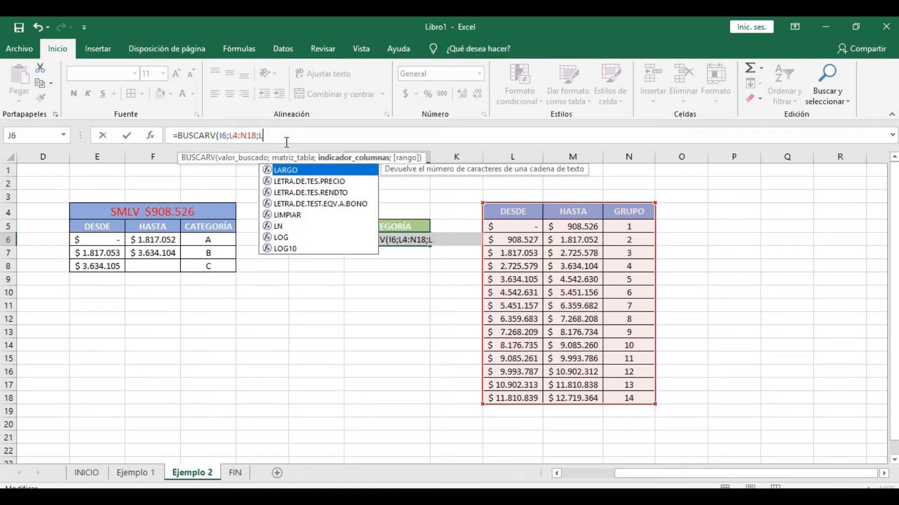
pyautogui.press('BackSpace')
# Step: Complete the J6 BUSCARV formula with column index 3 and approximate match VERDADERO
pyautogui.write('3')
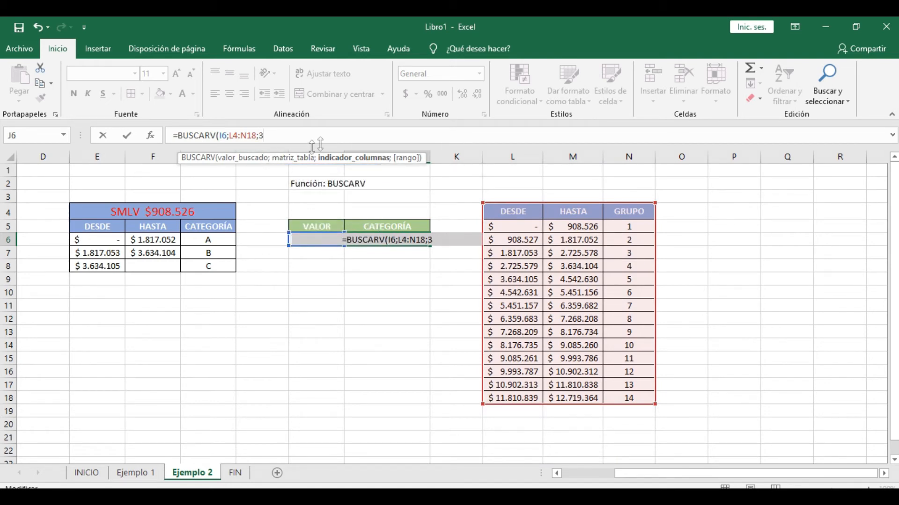
pyautogui.press('BackSpace')
pyautogui.write('3;')
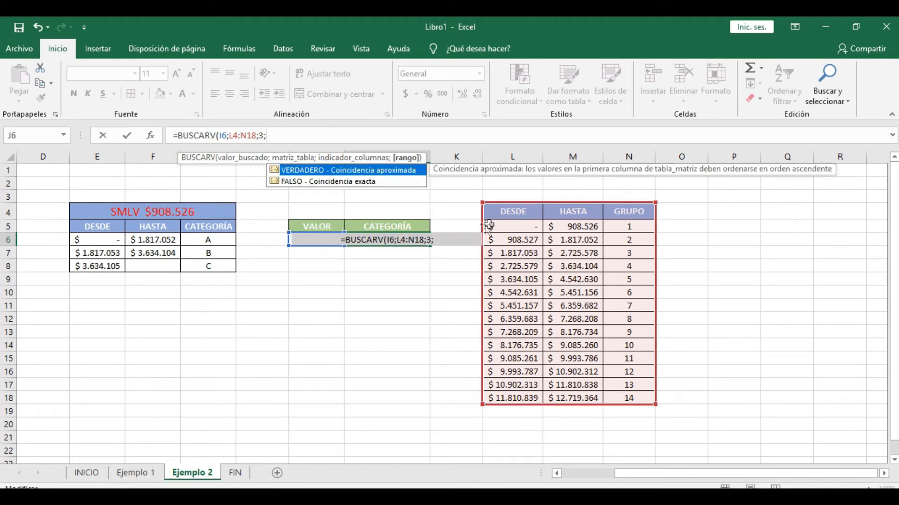
pyautogui.doubleClick(376, 173)
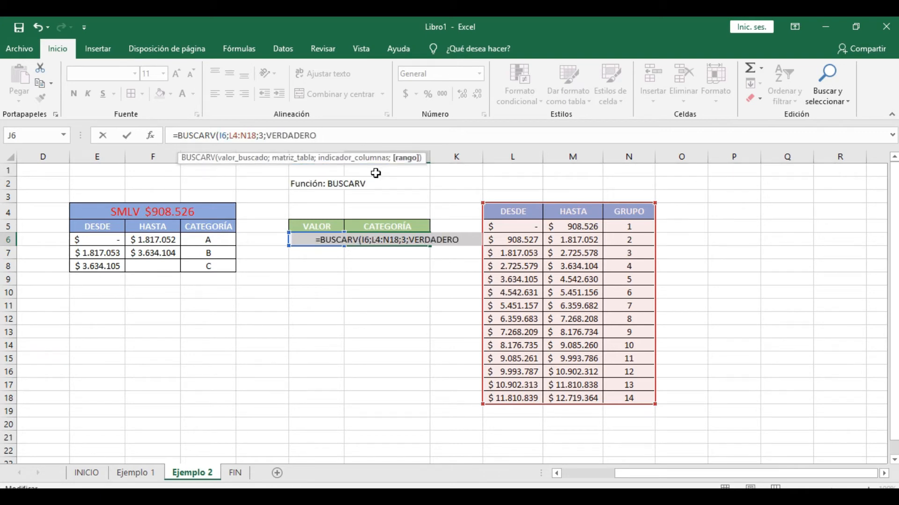
pyautogui.write(')')
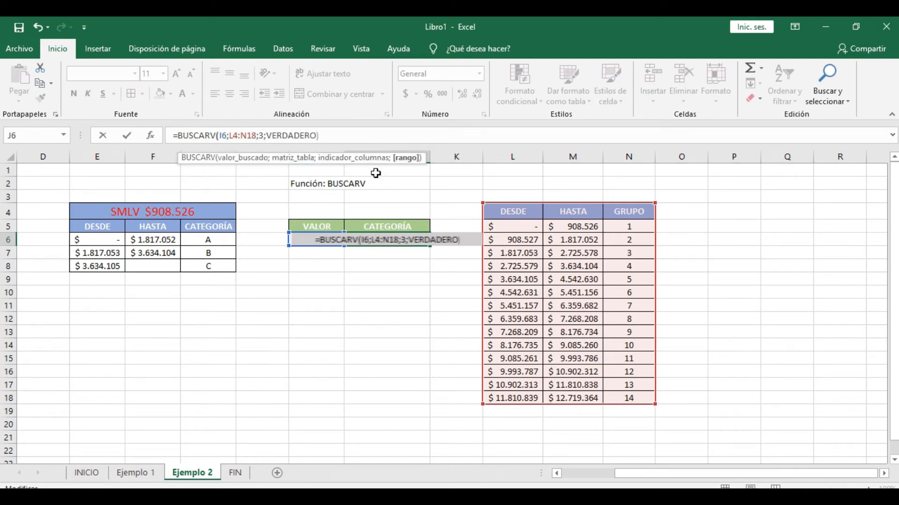
pyautogui.press('Return')
pyautogui.press('Up')
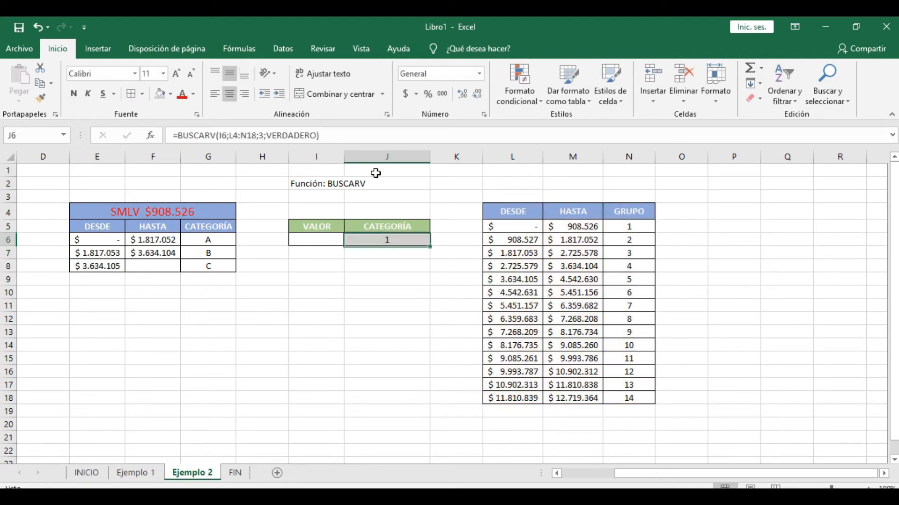
# Step: Rename the CATEGORÍA header in J5, above the BUSCARV result, as GRUPO
pyautogui.press('Left')
pyautogui.press('Left')
pyautogui.press('Right')
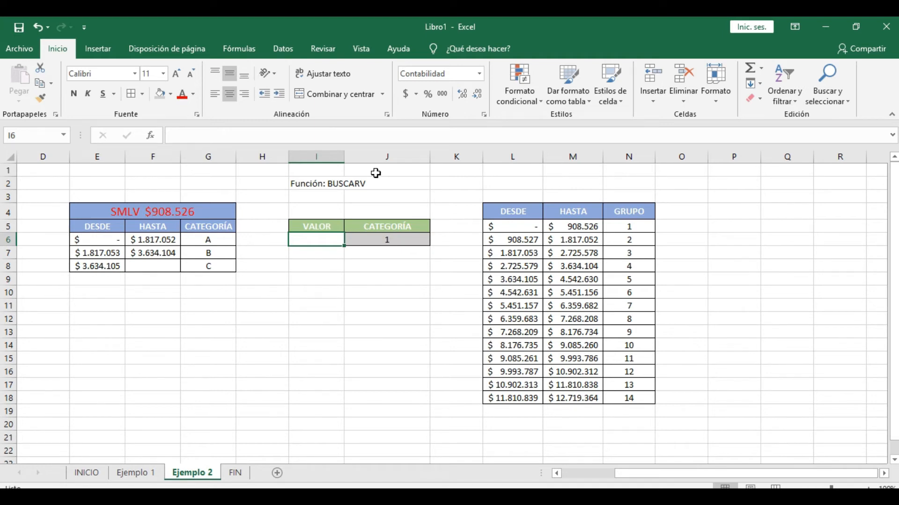
pyautogui.press('Right')
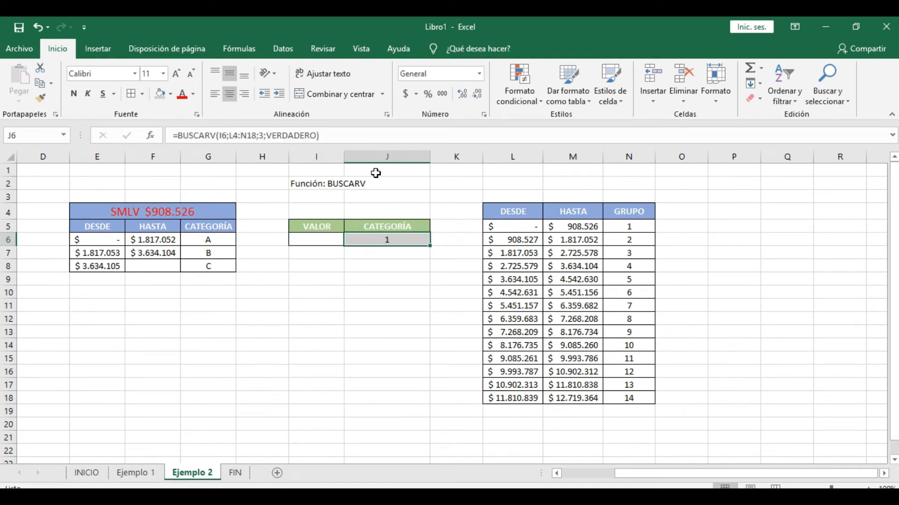
pyautogui.press('Up')
pyautogui.write('GRUÓ')
pyautogui.press('BackSpace')
pyautogui.write('PO')
pyautogui.press('Return')
# Step: Enter 10000000 as the lookup value in I6 and compare the result with the range in L16:N16
pyautogui.press('Left')
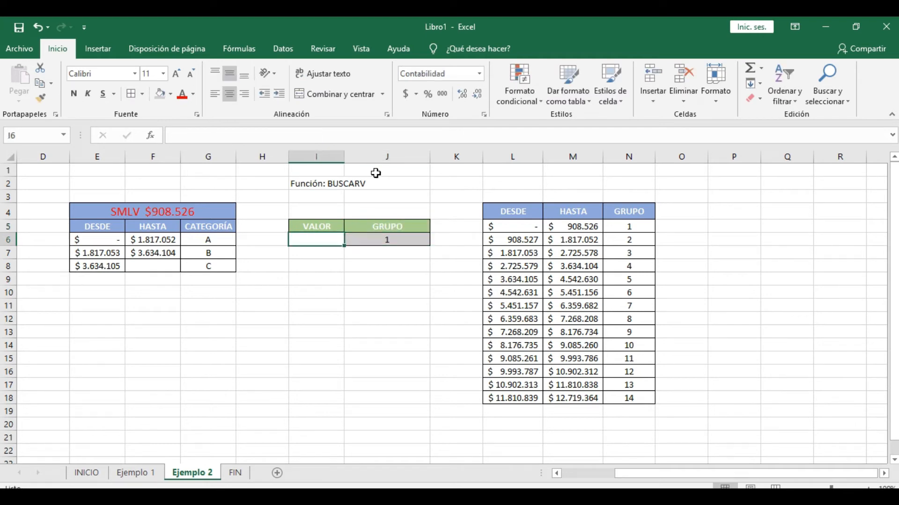
pyautogui.write('10000000')
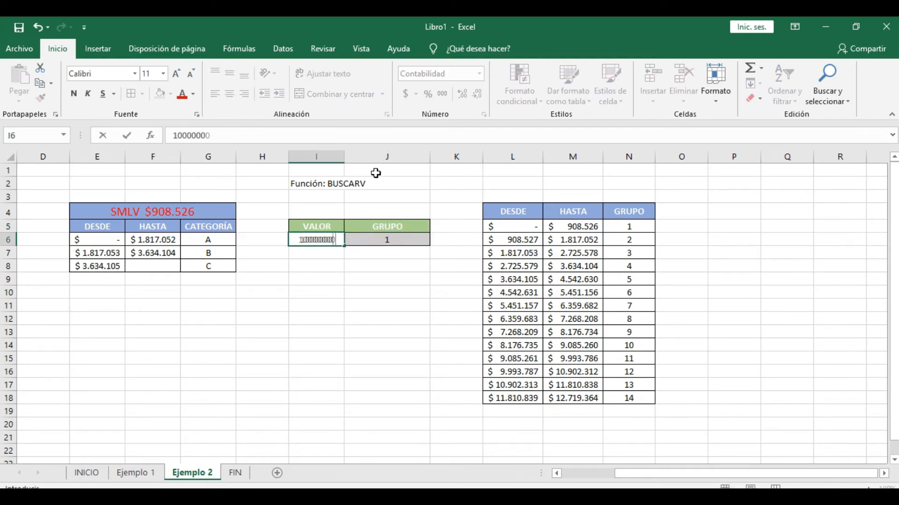
pyautogui.press('Return')
pyautogui.press('Up')
pyautogui.press('Right')
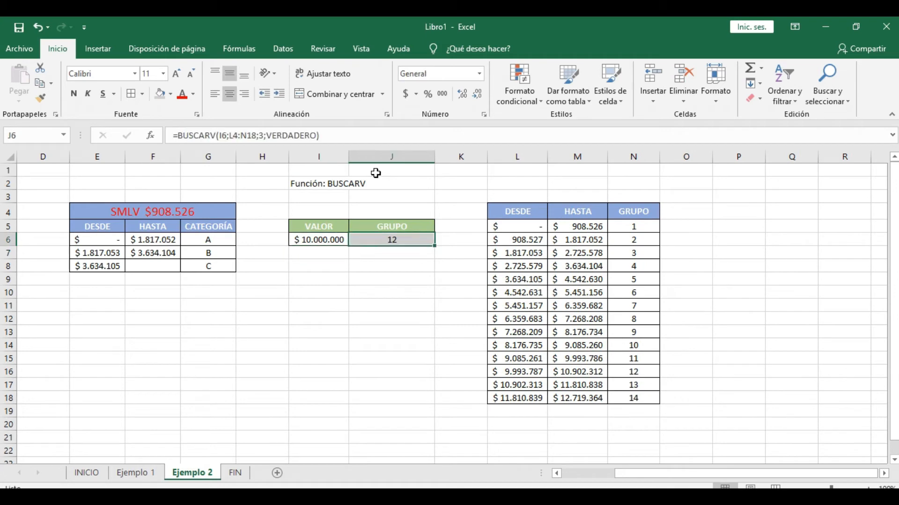
pyautogui.moveTo(511, 372); pyautogui.dragTo(655, 373)
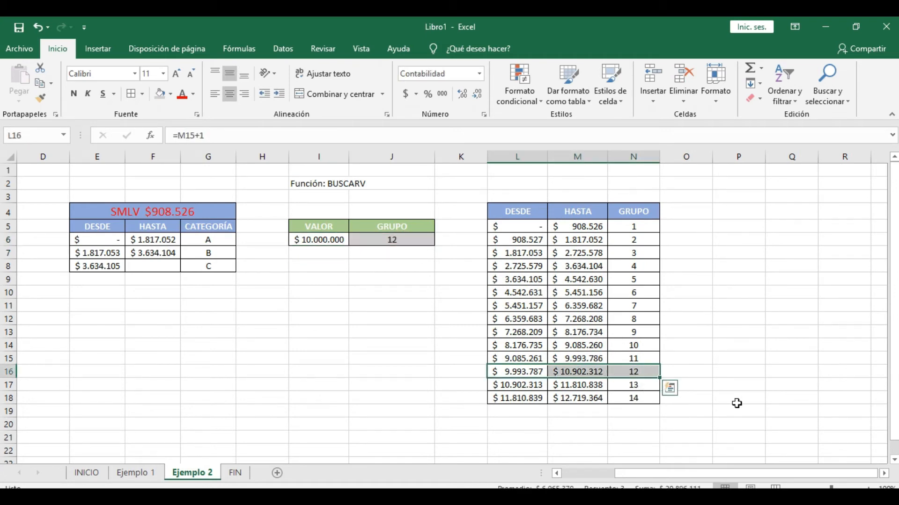
# Step: Replace the range argument of the J6 BUSCARV formula with FALSO for an exact match
pyautogui.click(387, 238)
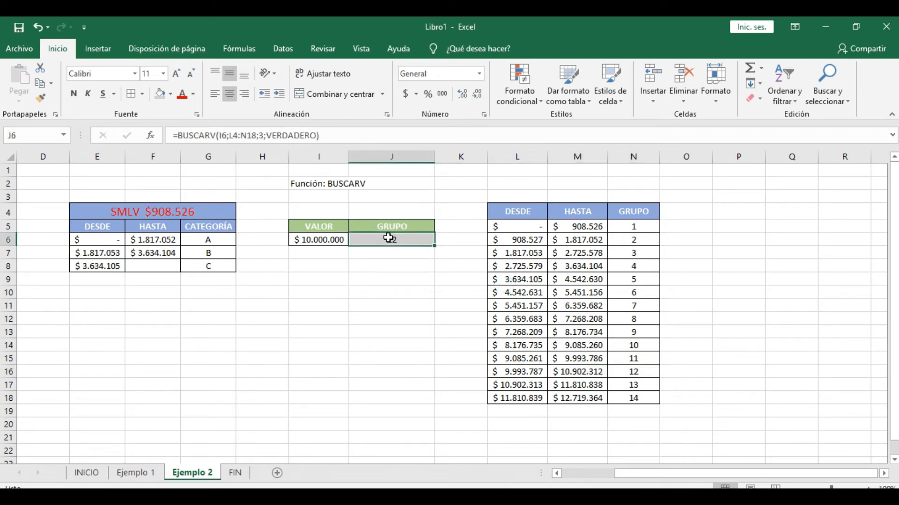
pyautogui.click(293, 135)
pyautogui.doubleClick(288, 135)
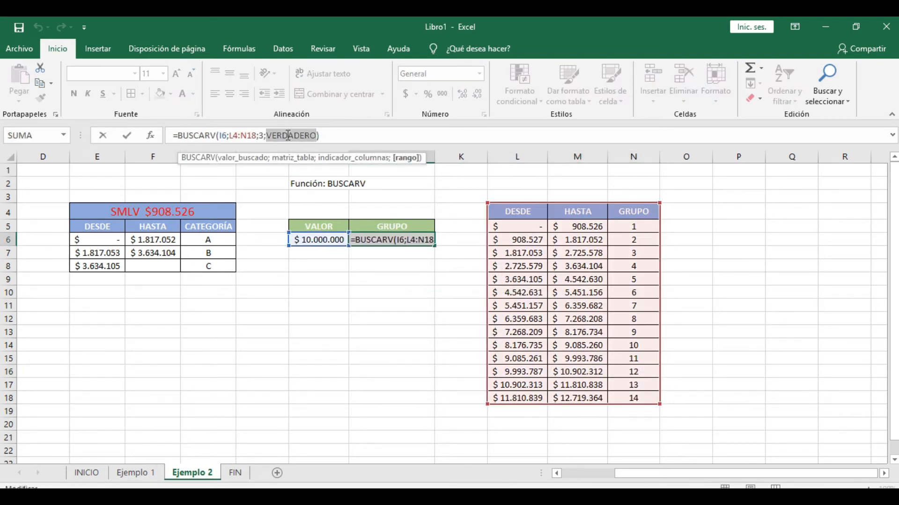
pyautogui.moveTo(317, 135); pyautogui.dragTo(266, 133)
pyautogui.press('Delete')
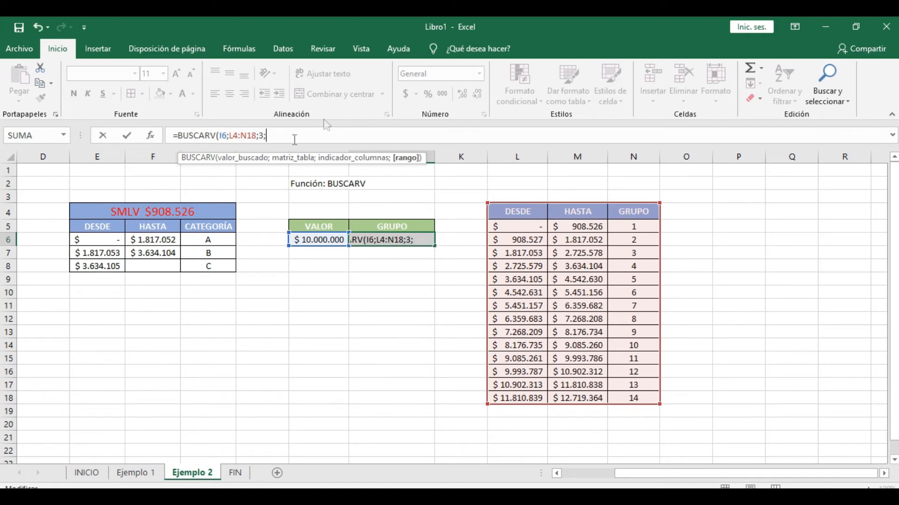
pyautogui.press('BackSpace')
pyautogui.write(';')
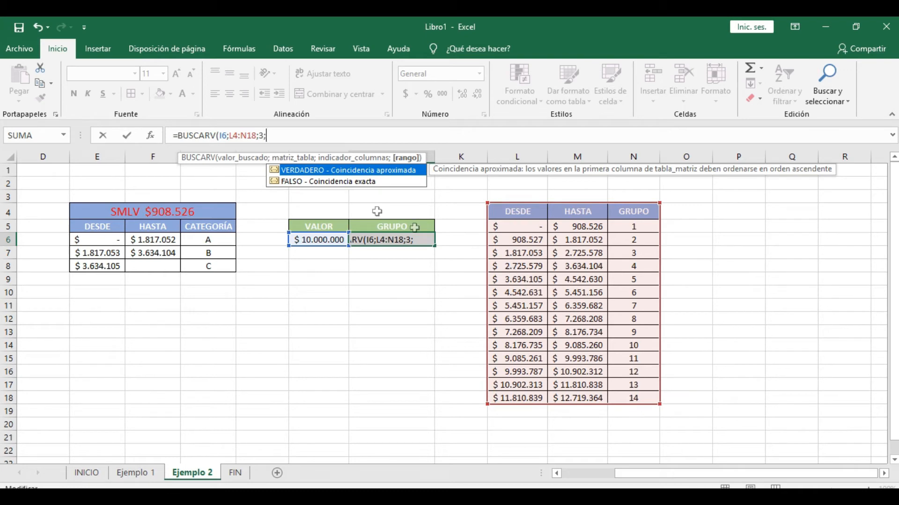
pyautogui.click(373, 182)
pyautogui.click(290, 139)
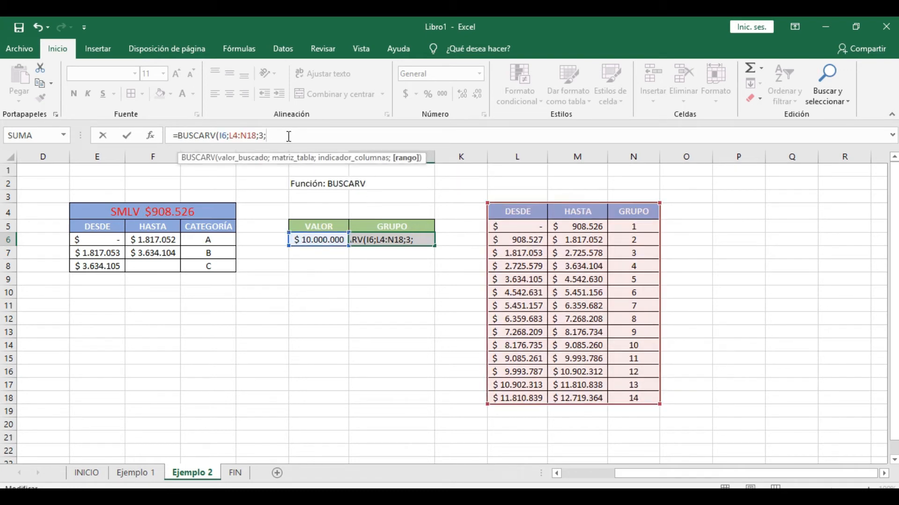
pyautogui.press('BackSpace')
pyautogui.write(';')
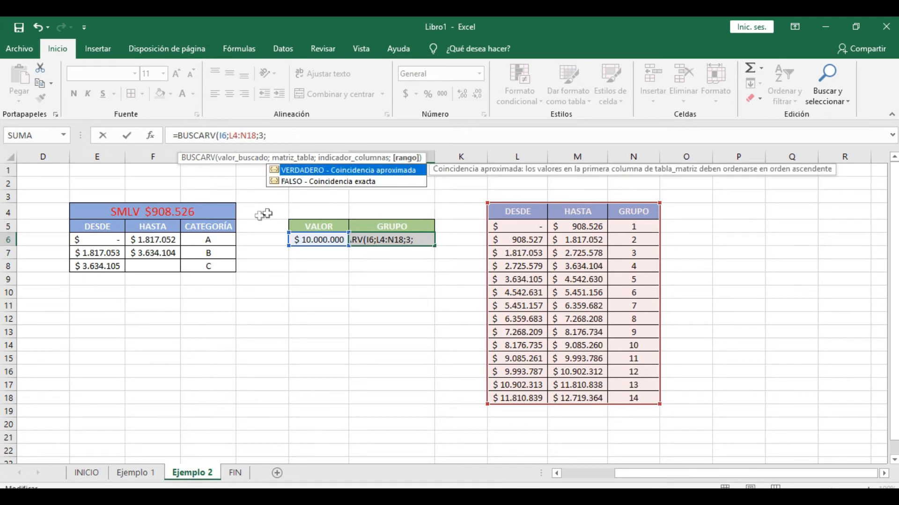
pyautogui.doubleClick(316, 183)
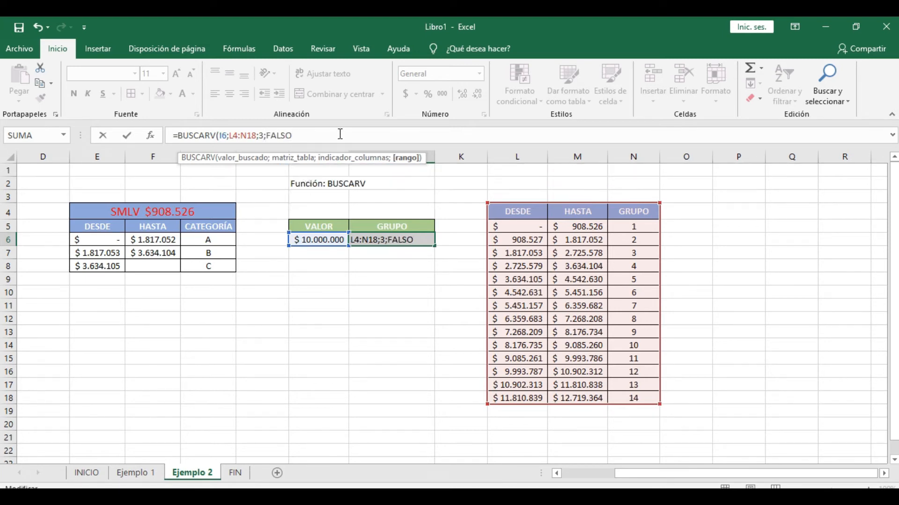
pyautogui.press('Return')
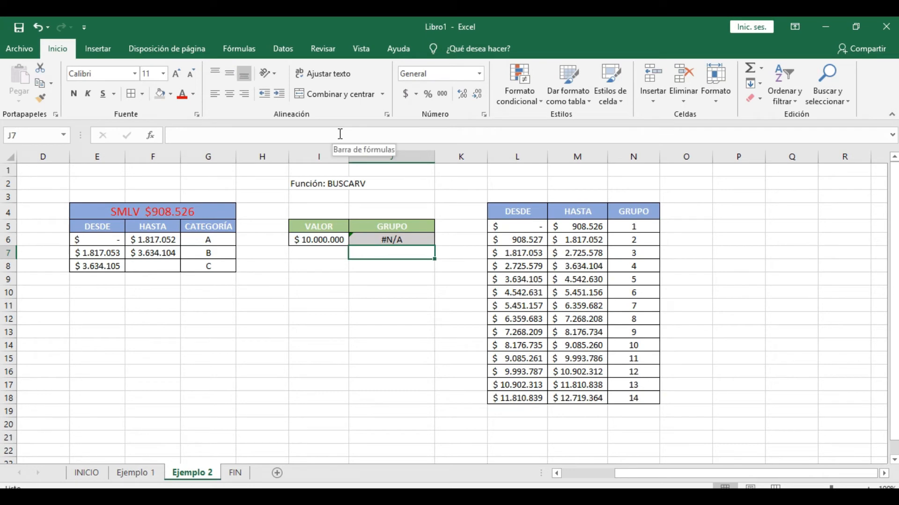
# Step: Examine the BUSCARV result in J6 against the DESDE and HASTA limits in the range table
pyautogui.press('Up')
pyautogui.press('Left')
pyautogui.press('Right')
pyautogui.press('Down')
pyautogui.press('Down')
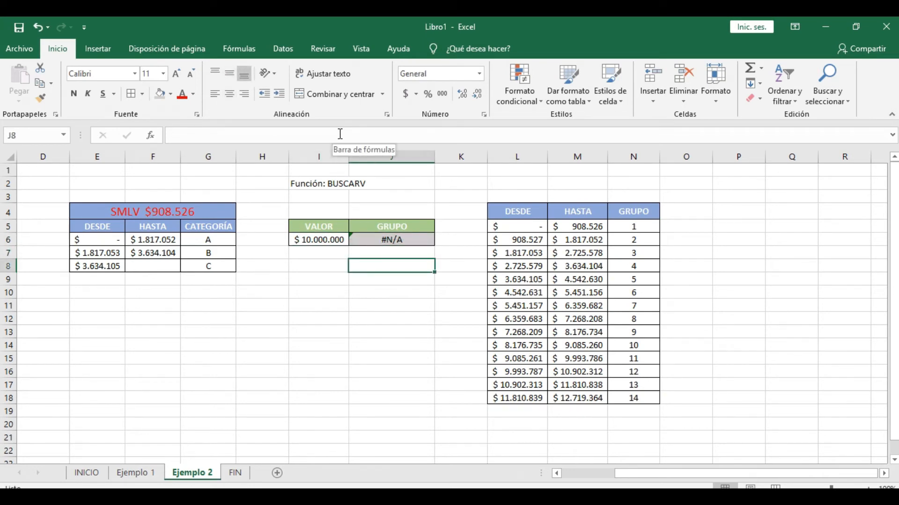
pyautogui.moveTo(515, 384); pyautogui.dragTo(570, 382)
pyautogui.moveTo(510, 362); pyautogui.dragTo(561, 354)
pyautogui.moveTo(500, 282); pyautogui.dragTo(564, 289)
# Step: Enter 908526 as the lookup value in I6 and check the exact-match result in J6
pyautogui.click(327, 242)
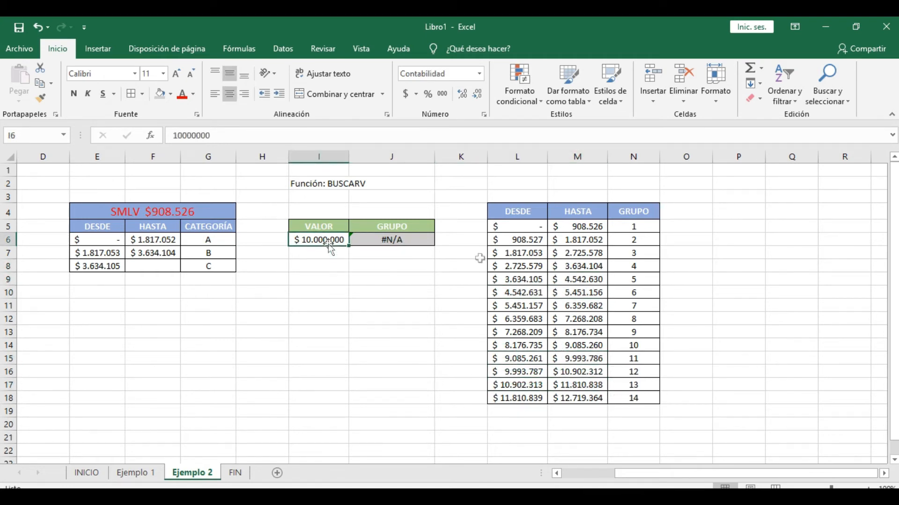
pyautogui.write('908.')
pyautogui.write('526')
pyautogui.press('Return')
pyautogui.press('Up')
pyautogui.press('Right')
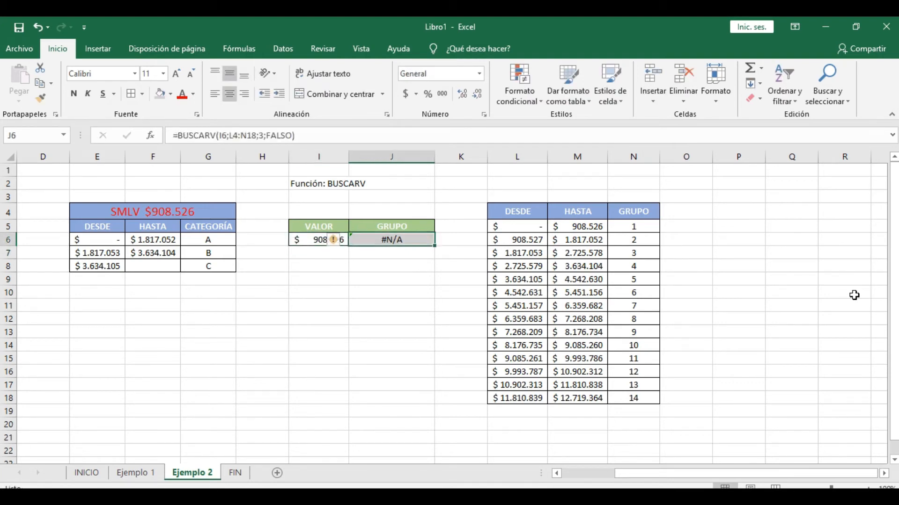
pyautogui.press('Left')
pyautogui.press('Right')
pyautogui.press('Right')
pyautogui.press('Left')
pyautogui.press('Left')
pyautogui.press('Right')
# Step: Change the lookup value in I6 to 908527 and compare the result with the range in L6:N6
pyautogui.press('Left')
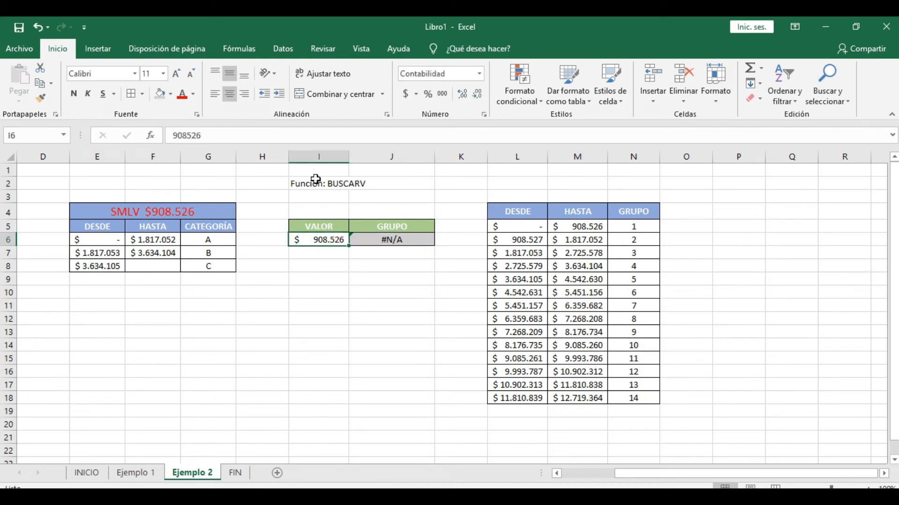
pyautogui.press('F2')
pyautogui.press('BackSpace')
pyautogui.write('7')
pyautogui.press('Return')
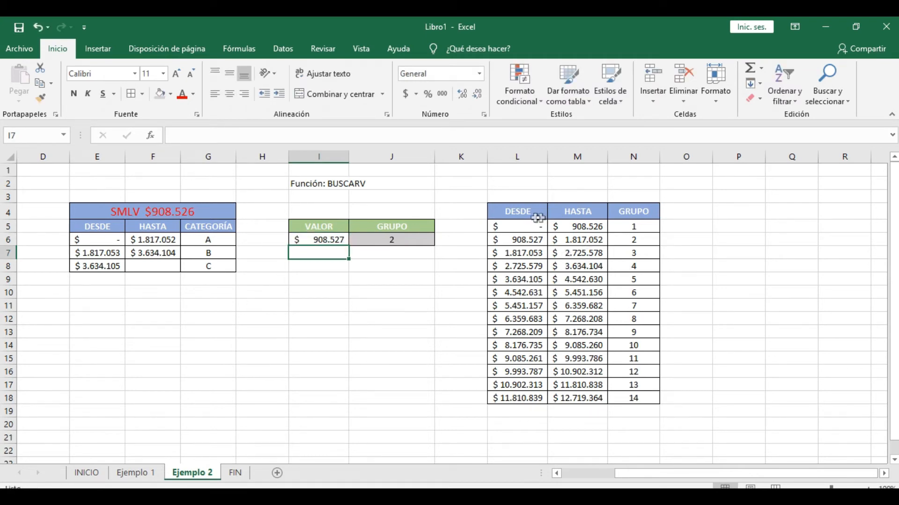
pyautogui.click(526, 239)
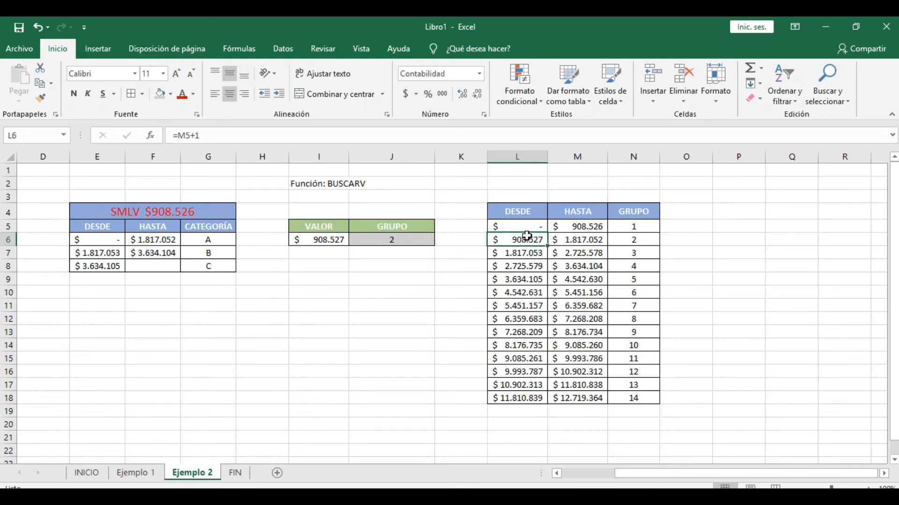
pyautogui.moveTo(526, 240); pyautogui.dragTo(638, 239)
pyautogui.click(638, 239)
# Step: Set the range argument of the J6 BUSCARV formula back to VERDADERO for an approximate match
pyautogui.click(368, 240)
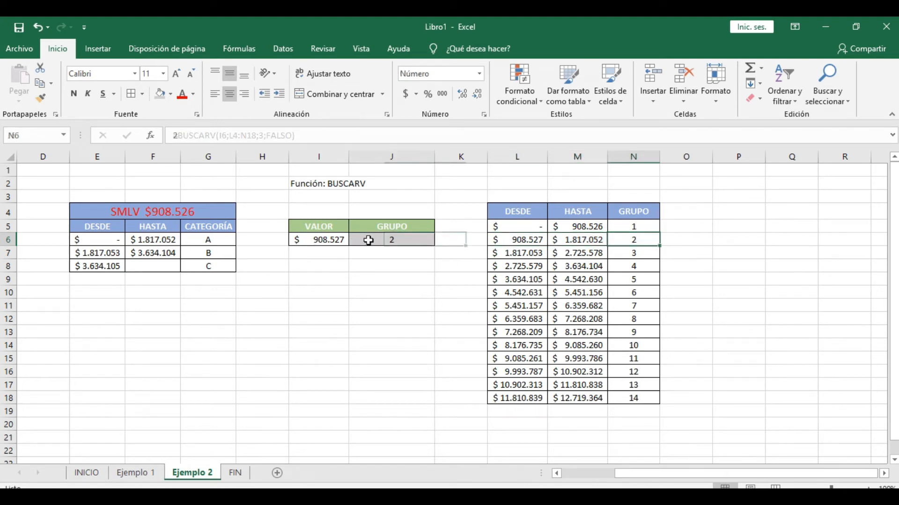
pyautogui.doubleClick(281, 136)
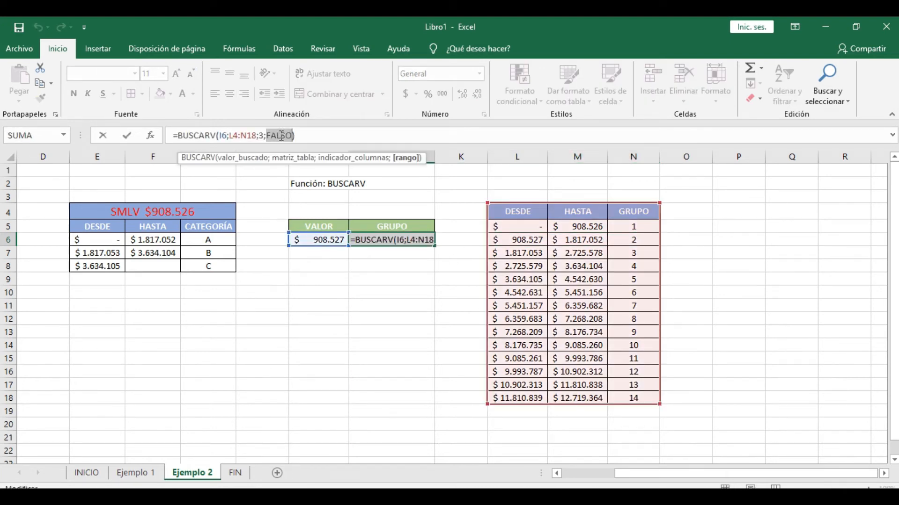
pyautogui.press('BackSpace')
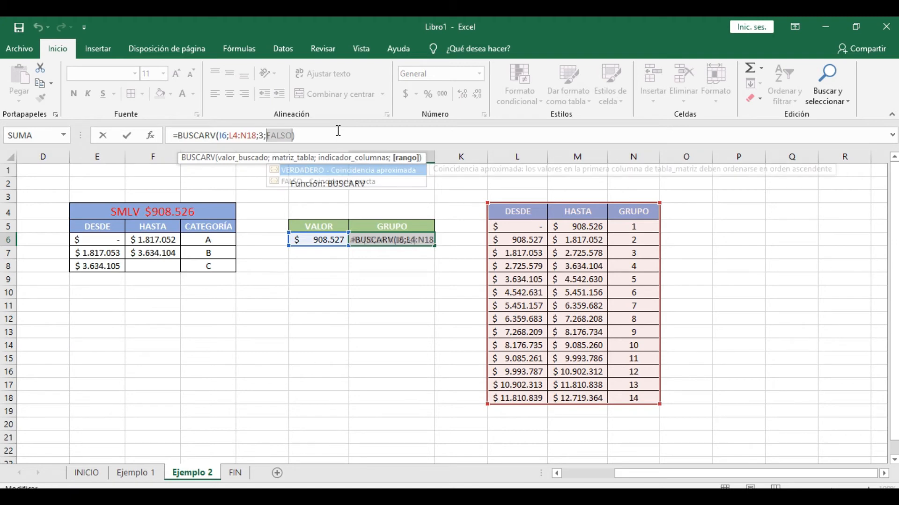
pyautogui.doubleClick(328, 170)
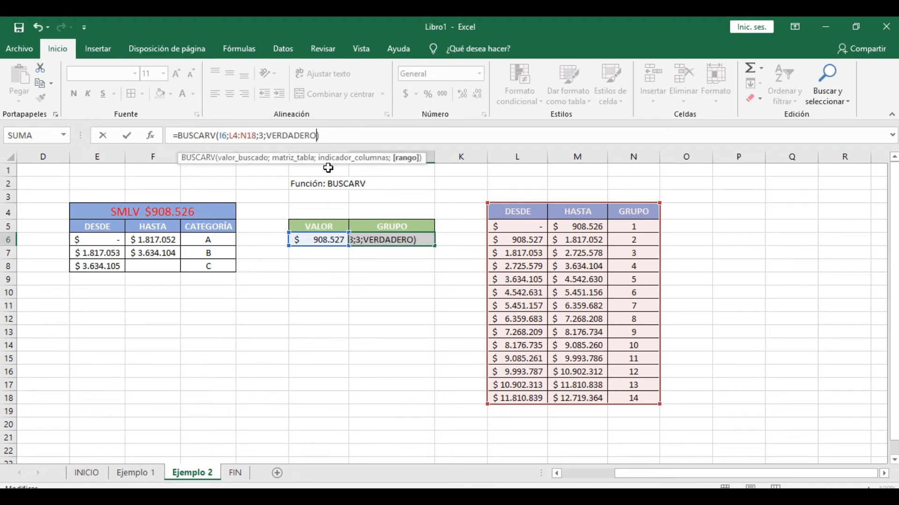
pyautogui.press('Return')
# Step: Enter 5630000 as the lookup value in I6 and compare the result with the range in L11:N11
pyautogui.press('Up')
pyautogui.press('Left')
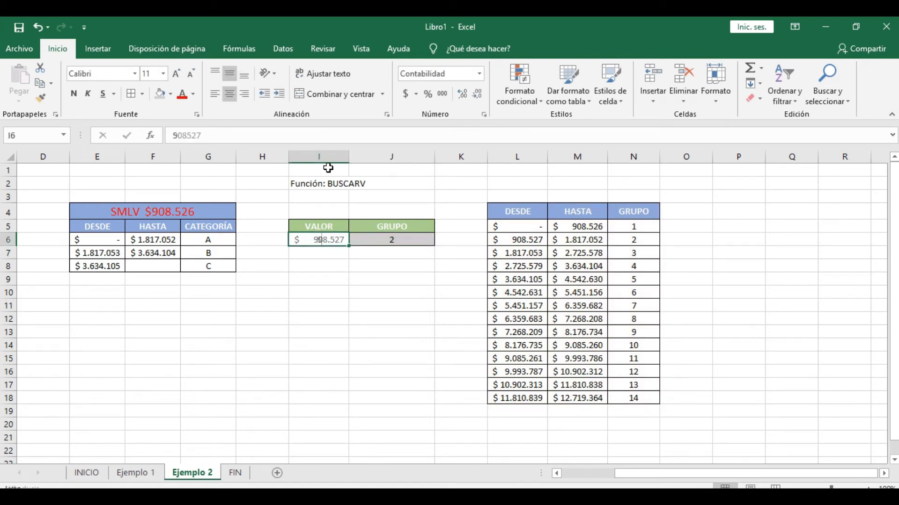
pyautogui.write('5.630.000')
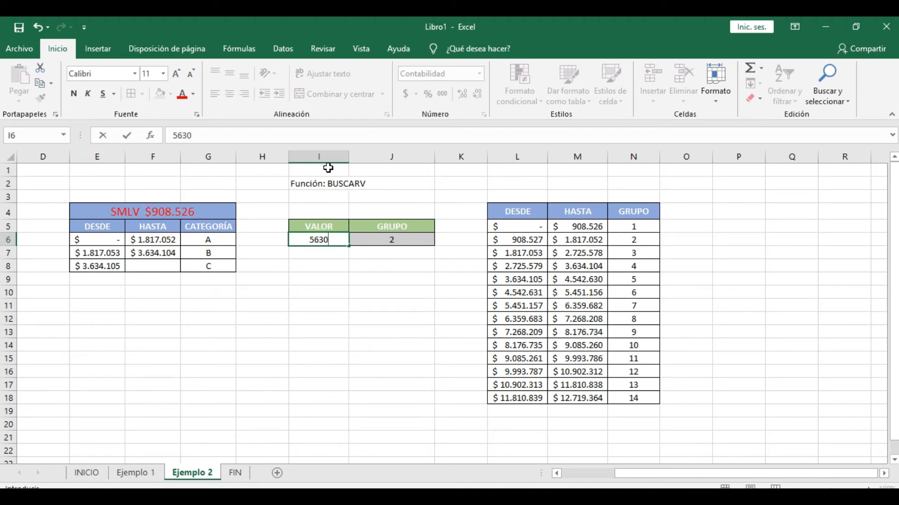
pyautogui.press('Return')
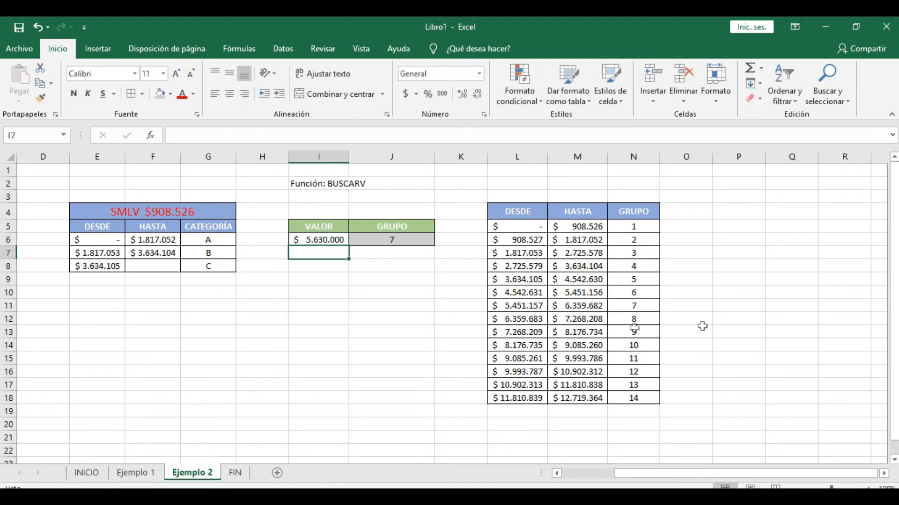
pyautogui.moveTo(527, 307); pyautogui.dragTo(630, 305)
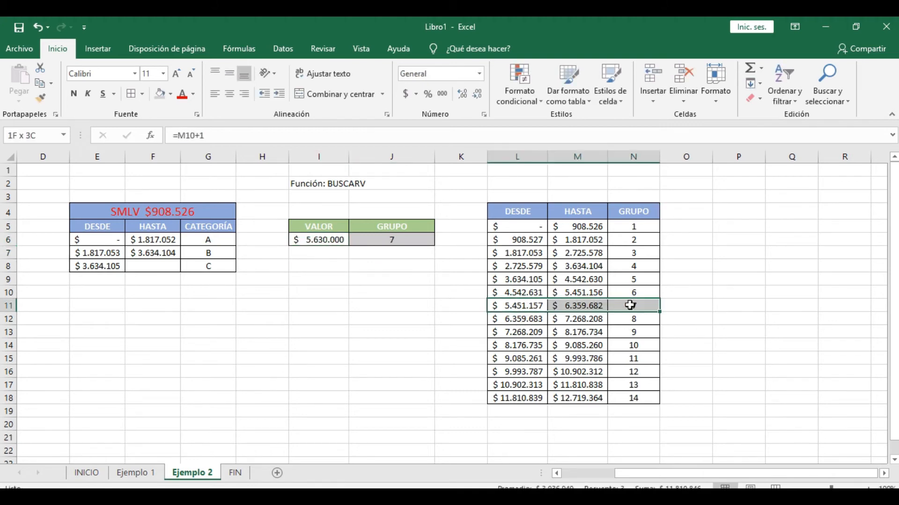
pyautogui.click(249, 297)
pyautogui.click(354, 263)
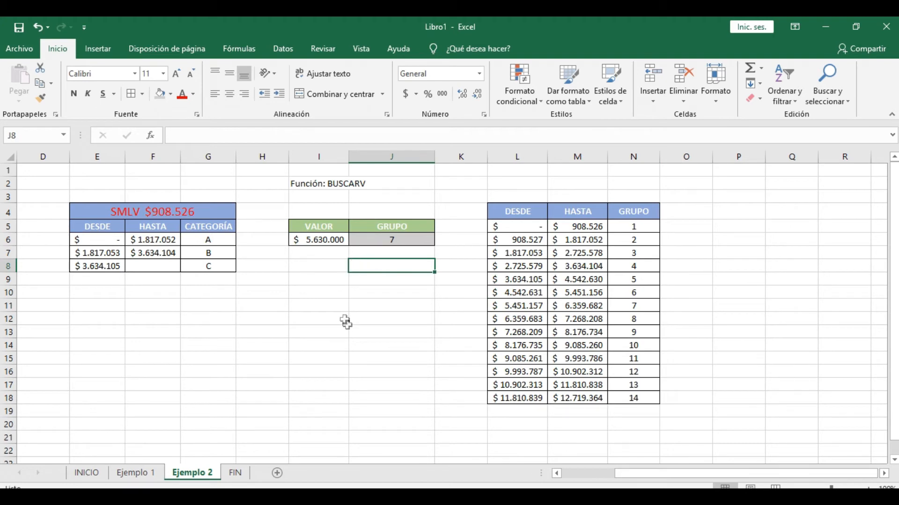
pyautogui.click(323, 291)
pyautogui.click(316, 265)
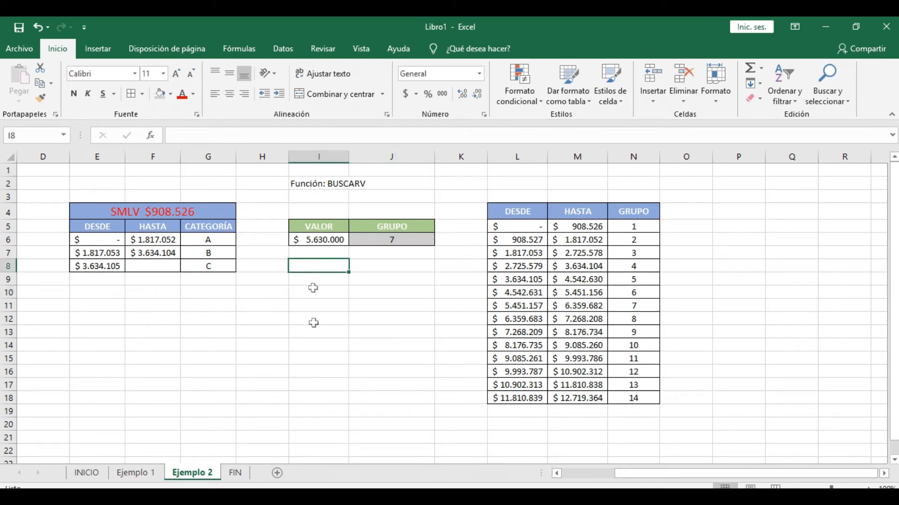
pyautogui.click(318, 303)
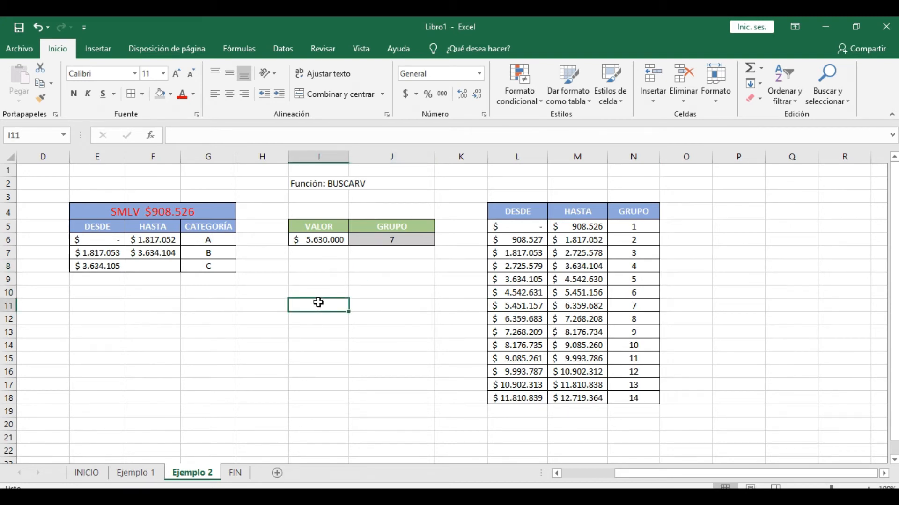
# Step: Enter 1000000 in I10 and 7 in J10 below the lookup table as a sample value pair
pyautogui.click(311, 294)
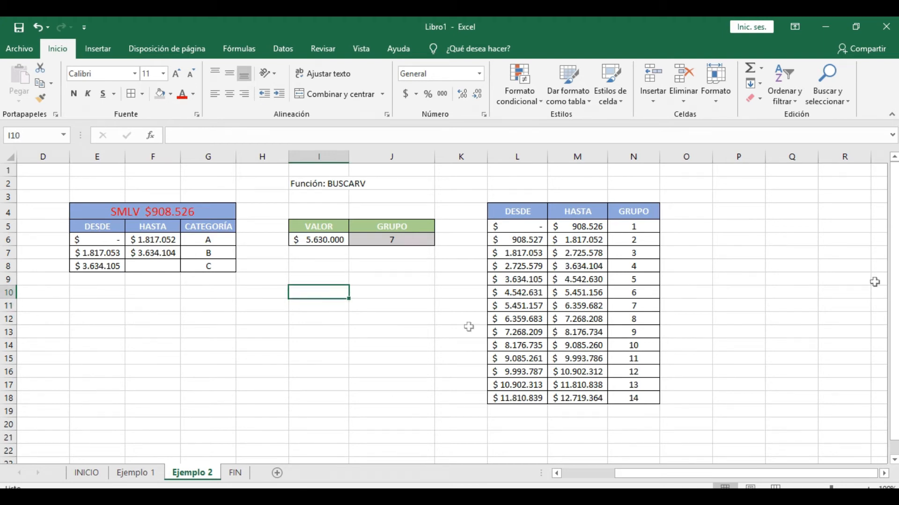
pyautogui.write('1')
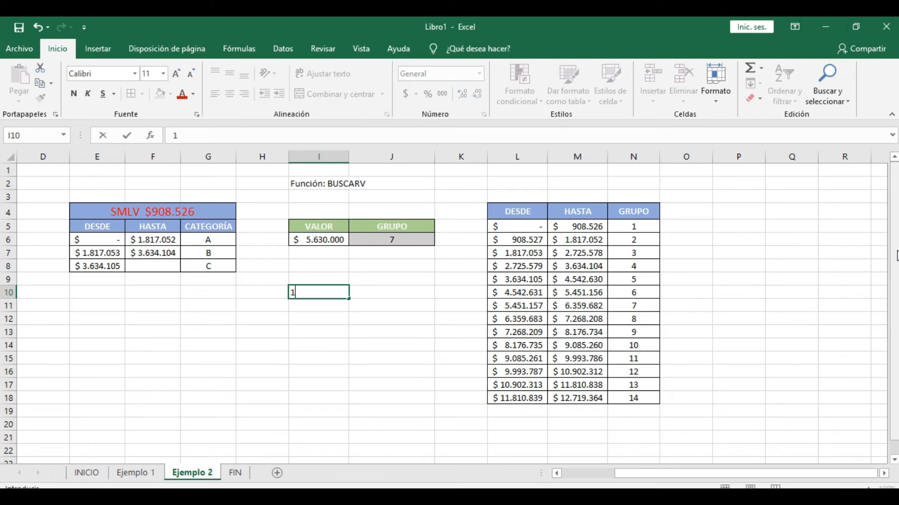
pyautogui.write('000000')
pyautogui.press('Return')
pyautogui.press('Up')
pyautogui.press('Right')
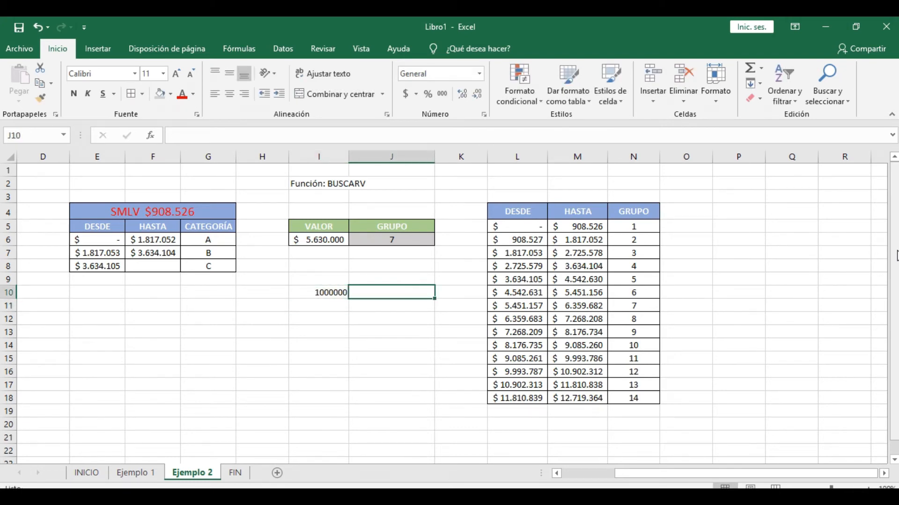
pyautogui.write('7')
pyautogui.press('Return')
pyautogui.press('Left')
pyautogui.press('Up')
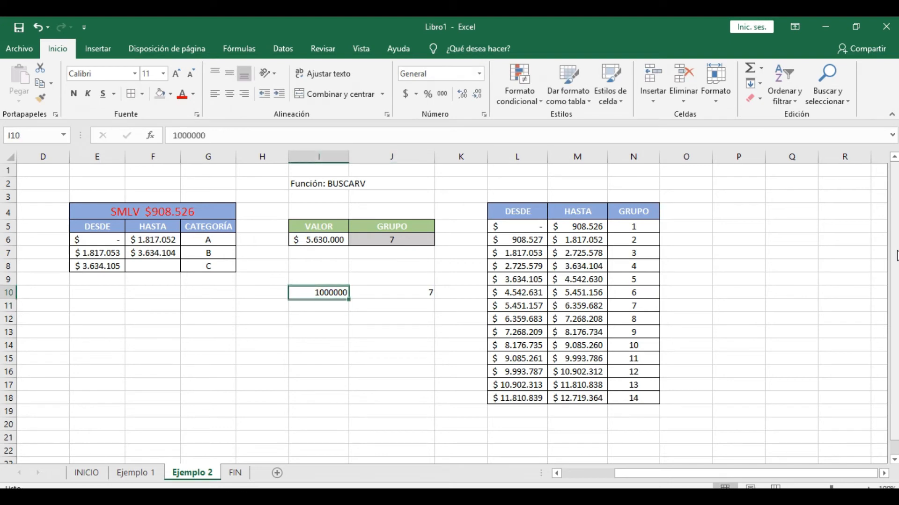
# Step: Copy the I6:J6 lookup cells and paste only their formatting onto the sample pair in I10:J10
pyautogui.moveTo(335, 240); pyautogui.dragTo(365, 239)
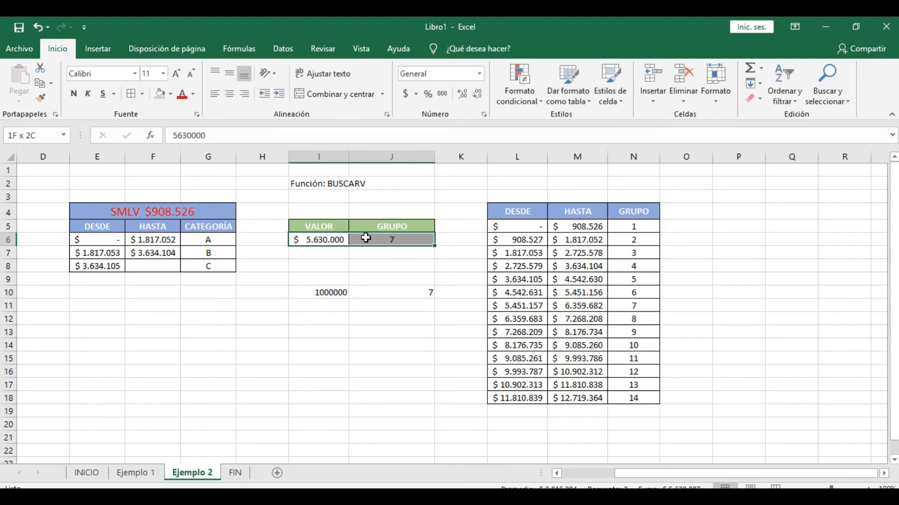
pyautogui.hotkey('ctrl', 'c')
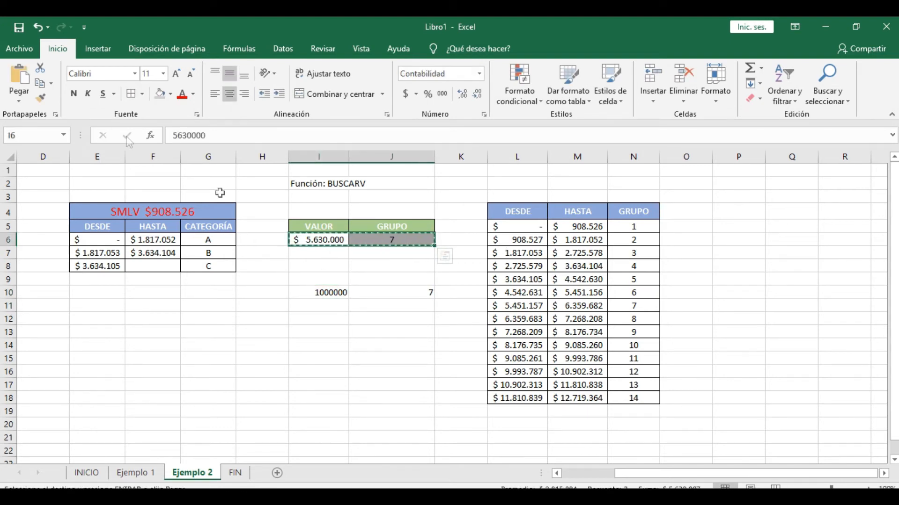
pyautogui.click(316, 293)
pyautogui.rightClick(316, 293)
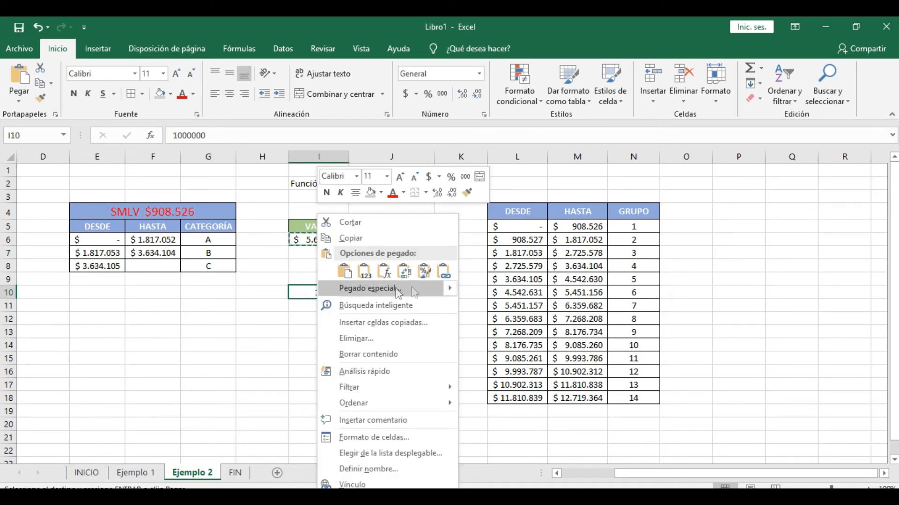
pyautogui.click(426, 274)
pyautogui.press('Escape')
# Step: Enter the formula =+I10/J10 in I11 to divide the sample value by the number beside it
pyautogui.click(309, 304)
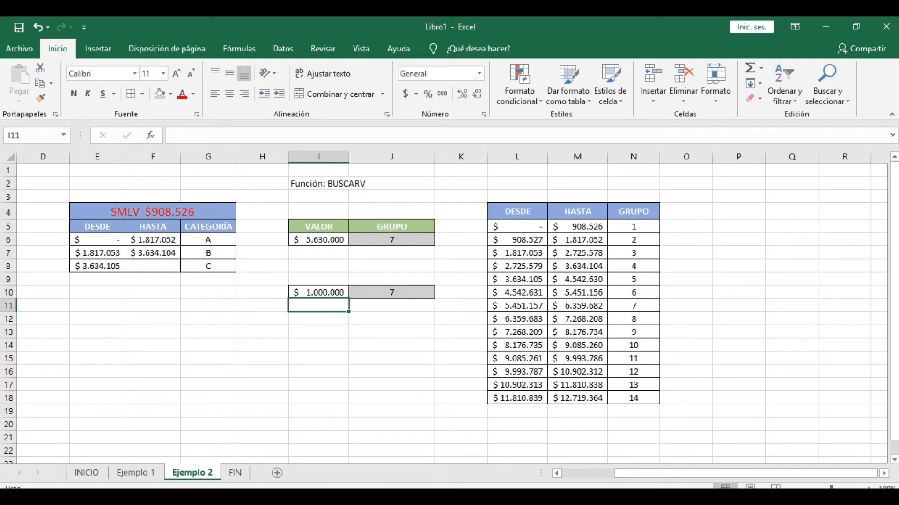
pyautogui.write('+')
pyautogui.click(323, 294)
pyautogui.write('/')
pyautogui.click(389, 292)
pyautogui.press('Return')
pyautogui.press('Up')
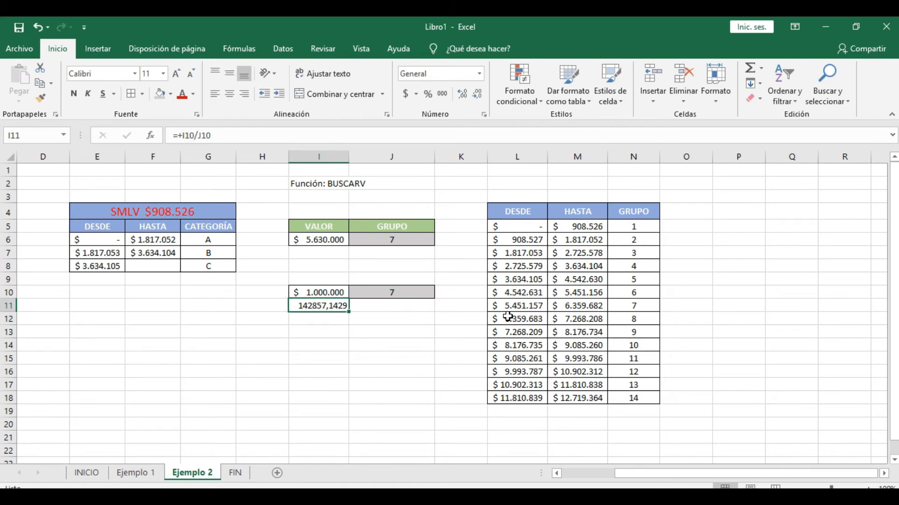
# Step: Copy the currency formatting of I10 onto the division result in I11
pyautogui.click(320, 290)
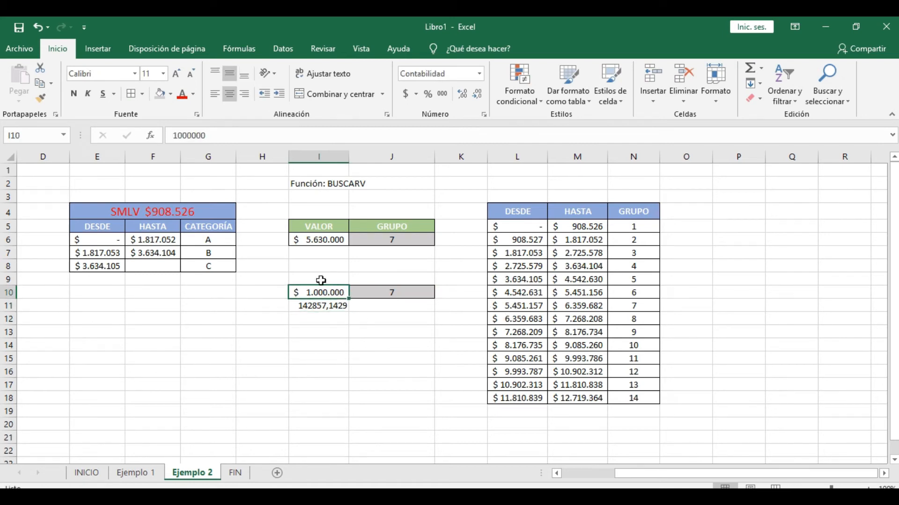
pyautogui.click(42, 99)
pyautogui.click(327, 306)
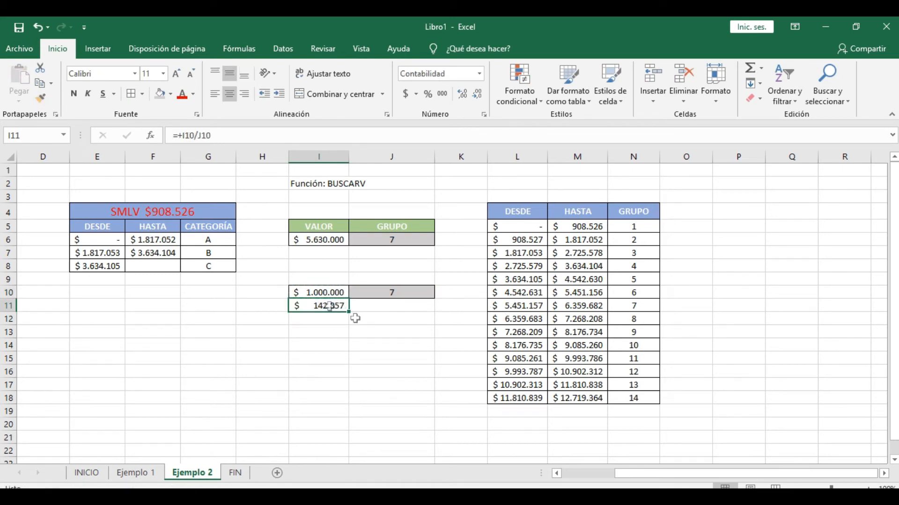
pyautogui.click(300, 332)
pyautogui.click(312, 307)
pyautogui.click(333, 290)
pyautogui.click(376, 294)
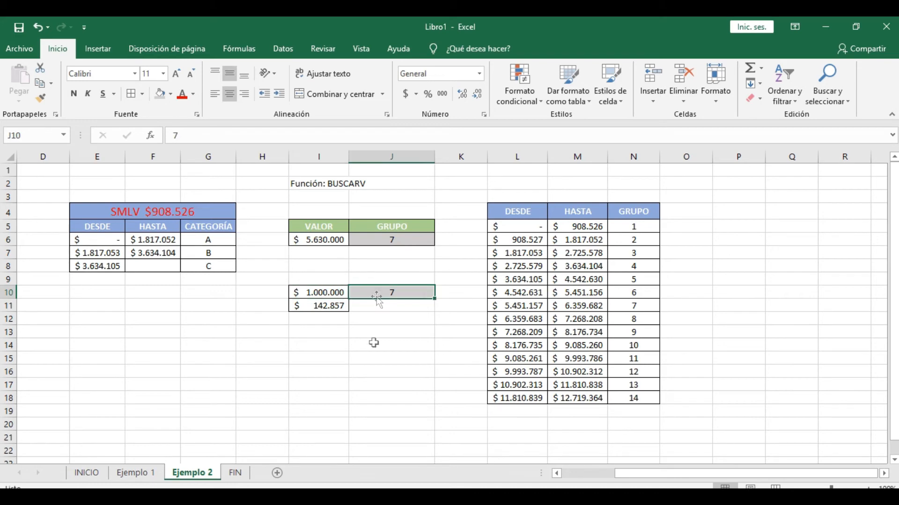
pyautogui.click(327, 308)
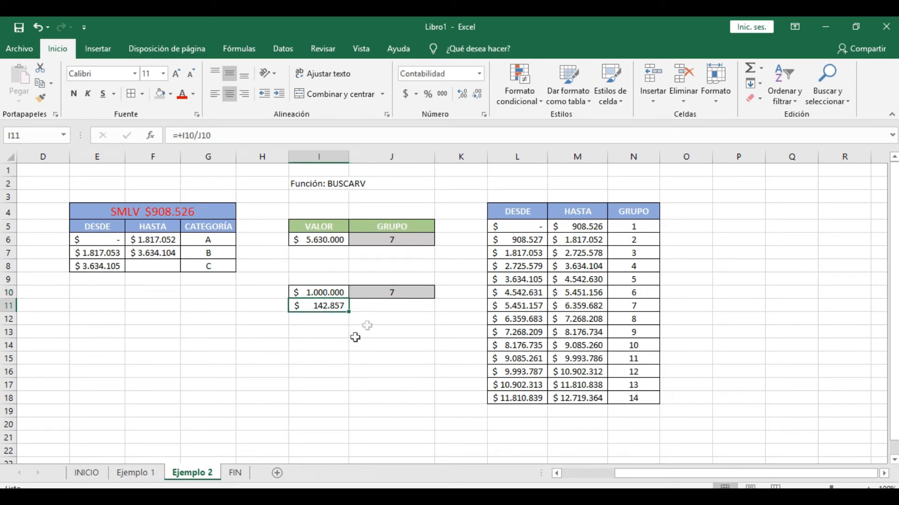
# Step: Replace the divisor in J10 with the text ERCGF and check how the division in I11 responds
pyautogui.click(401, 291)
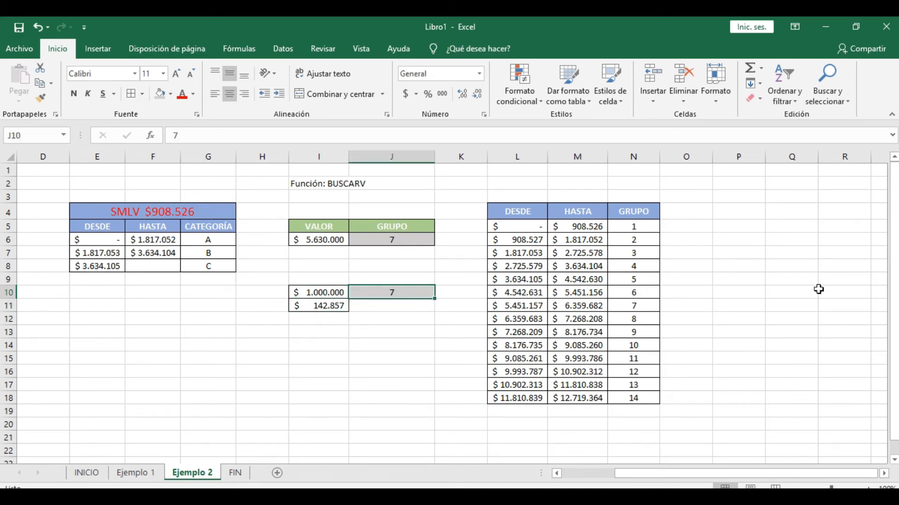
pyautogui.write('ERCGF')
pyautogui.press('Return')
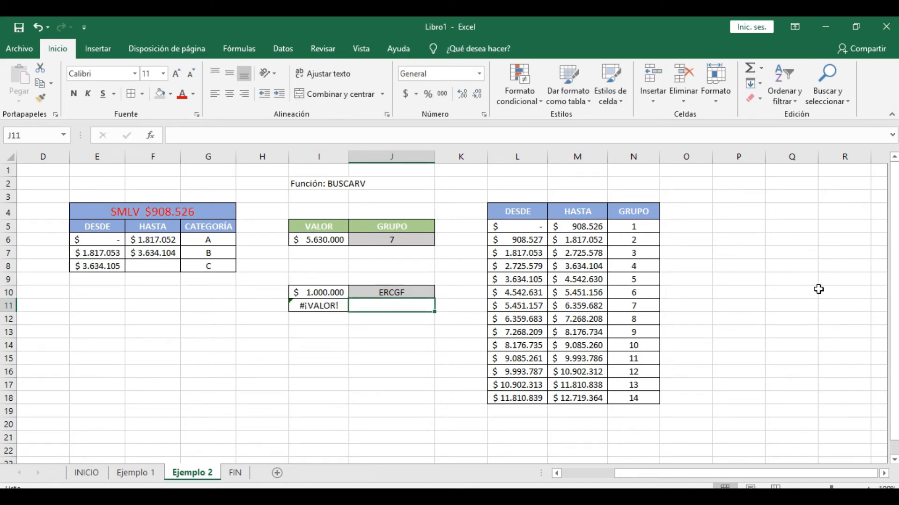
pyautogui.press('Left')
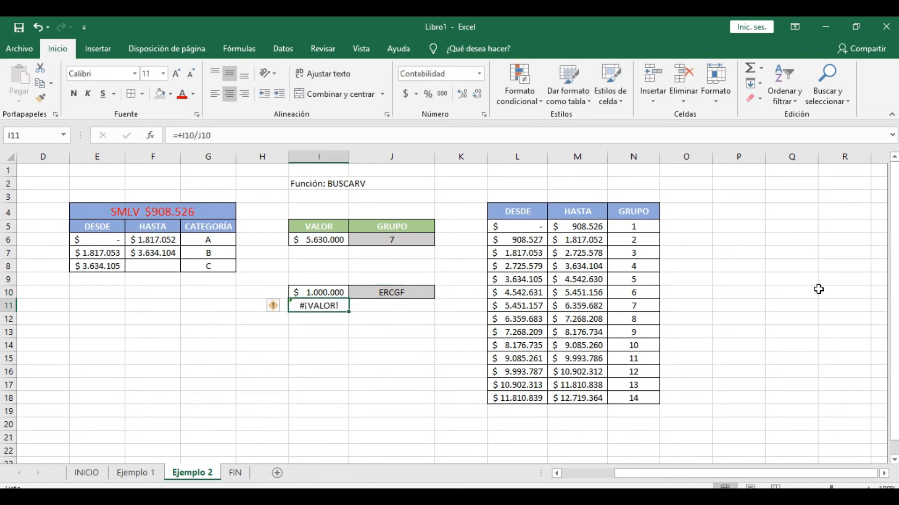
pyautogui.press('Down')
pyautogui.press('Down')
pyautogui.press('Up')
pyautogui.press('Up')
pyautogui.press('Down')
pyautogui.press('Down')
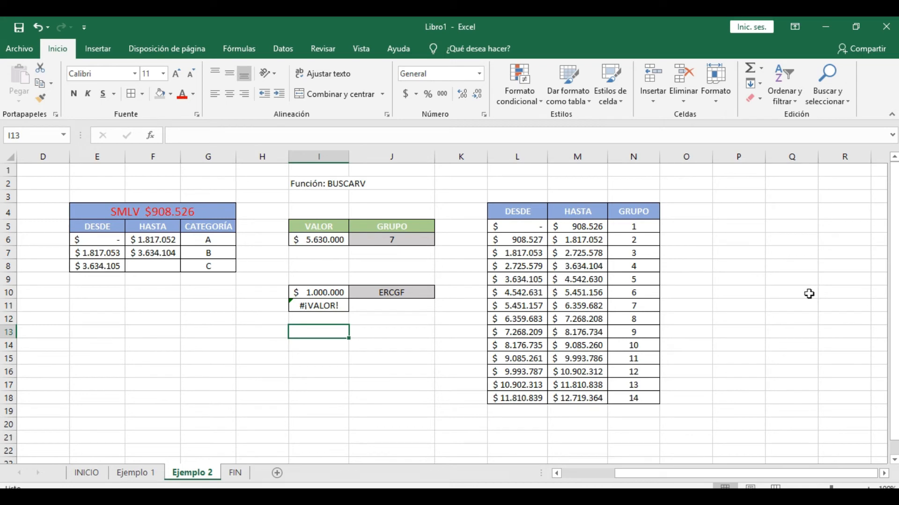
pyautogui.click(309, 305)
pyautogui.press('Delete')
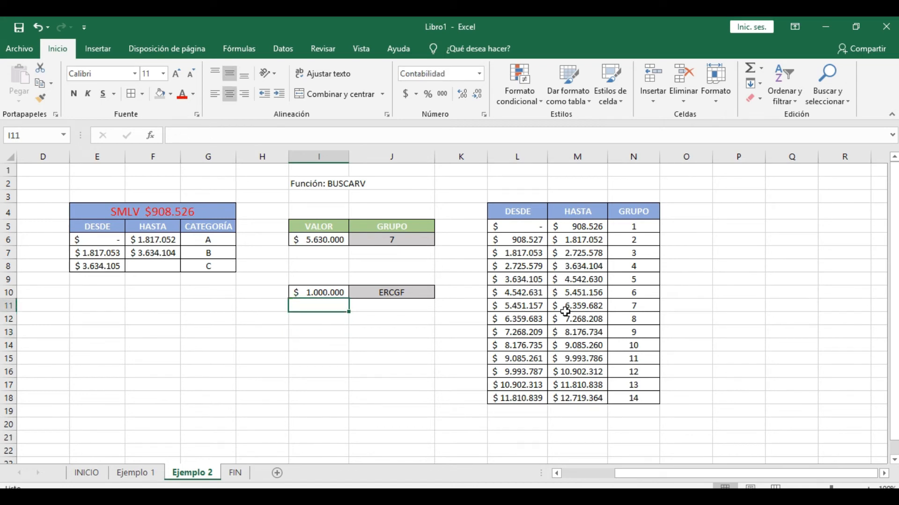
pyautogui.hotkey('ctrl', 'z')
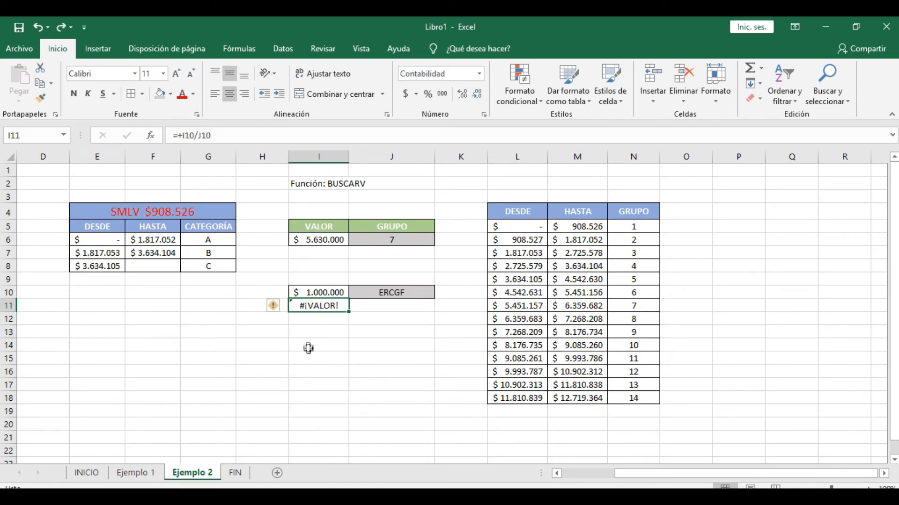
# Step: Start a SI.ERROR formula in I14 with the division I10/J10 as its value argument
pyautogui.click(309, 345)
pyautogui.write('=S')
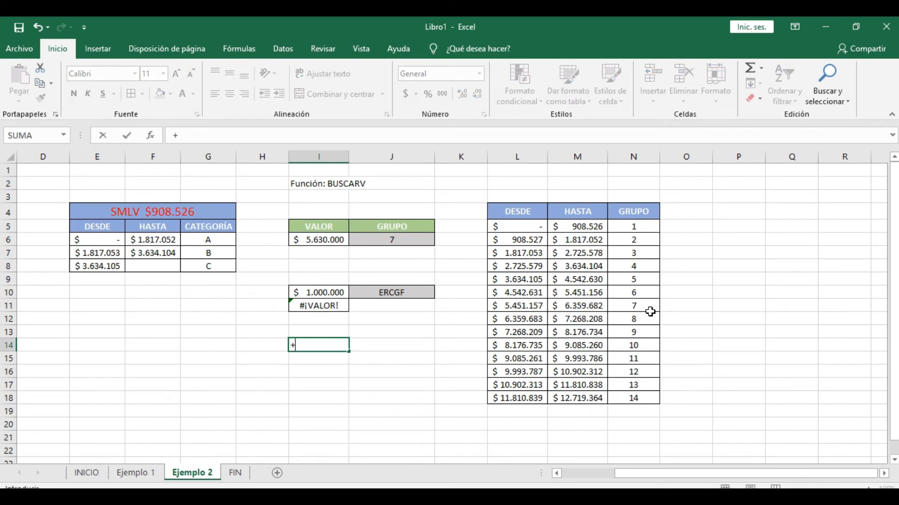
pyautogui.write('I')
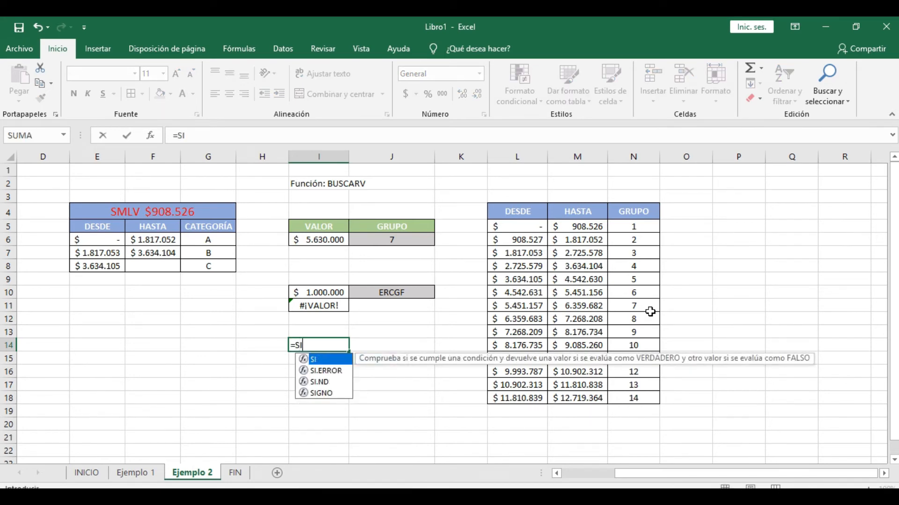
pyautogui.write('.ERROR')
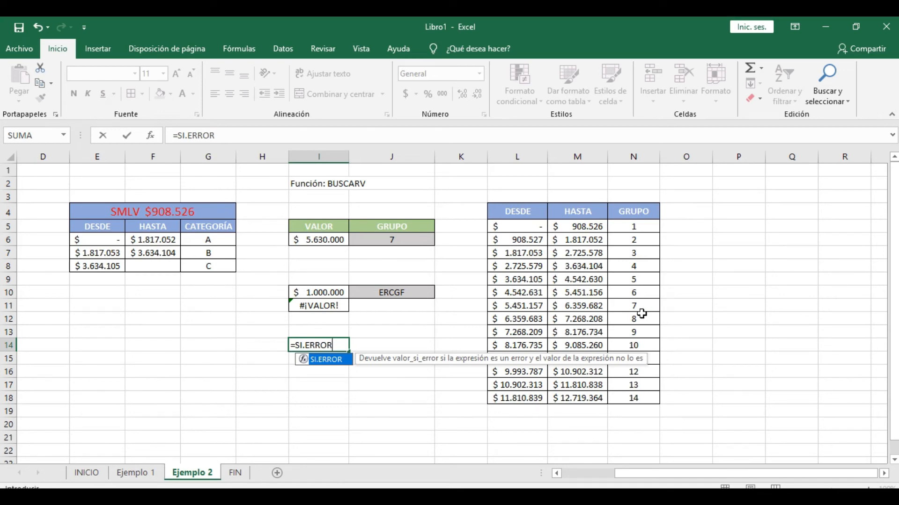
pyautogui.write('(')
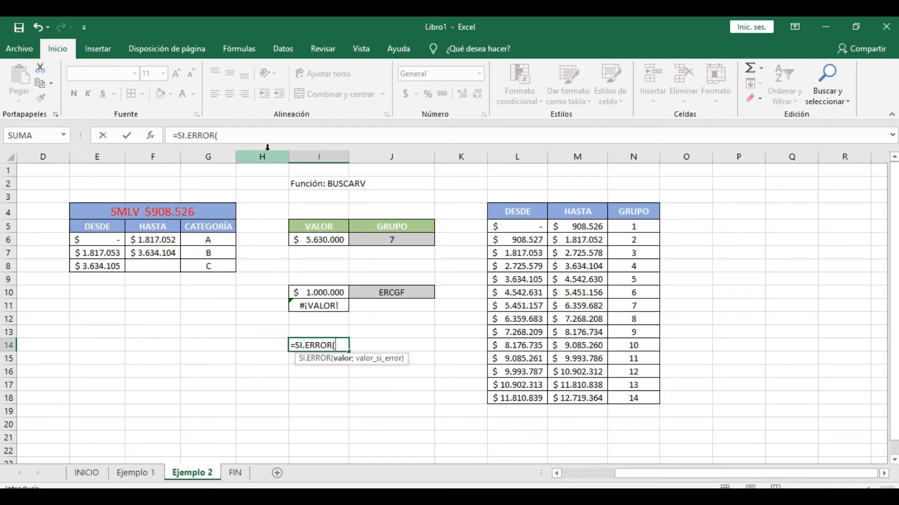
pyautogui.click(329, 293)
pyautogui.write('/')
pyautogui.click(370, 293)
pyautogui.write(';')
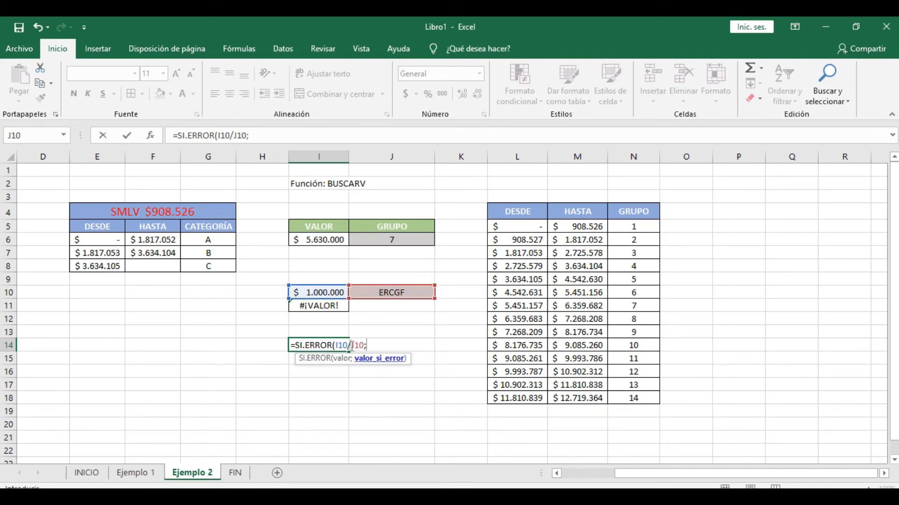
# Step: Complete the I14 formula as =SI.ERROR(I10/J10;ERROR), with the fallback in capitals and without quotation marks
pyautogui.moveTo(336, 345); pyautogui.dragTo(365, 345)
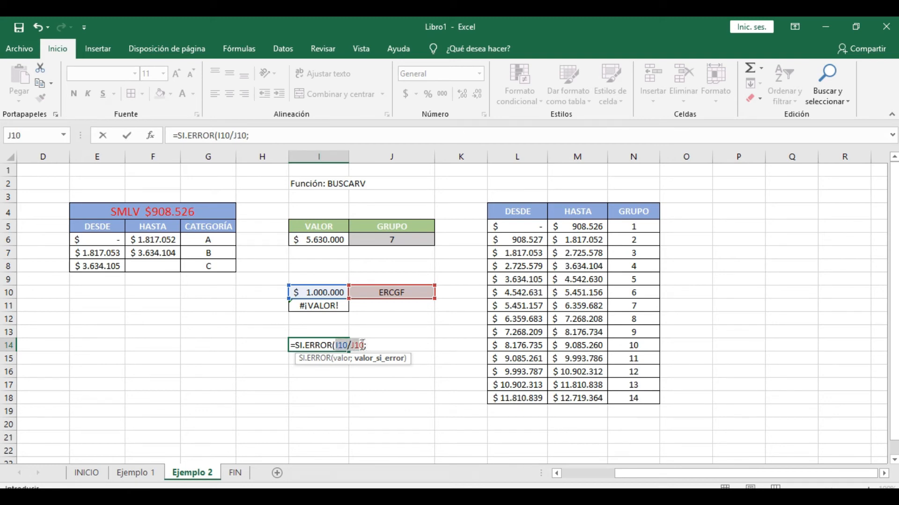
pyautogui.click(380, 343)
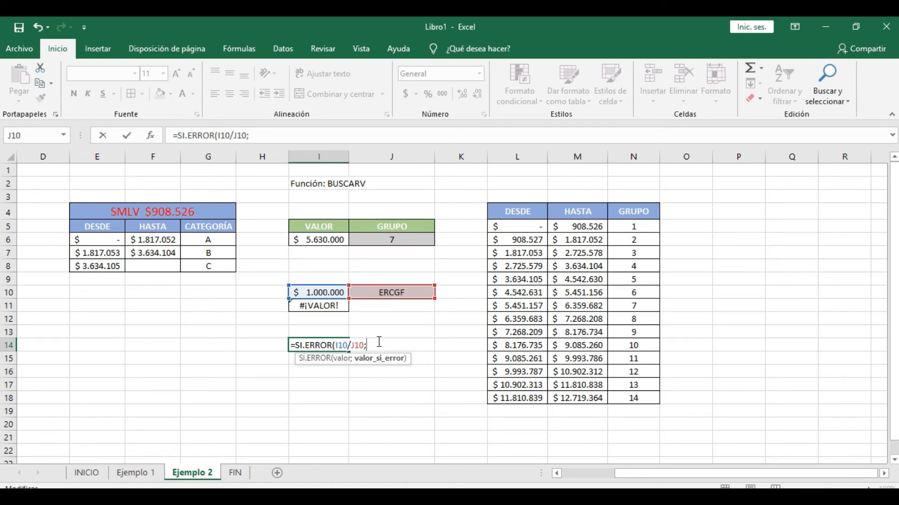
pyautogui.write('error"')
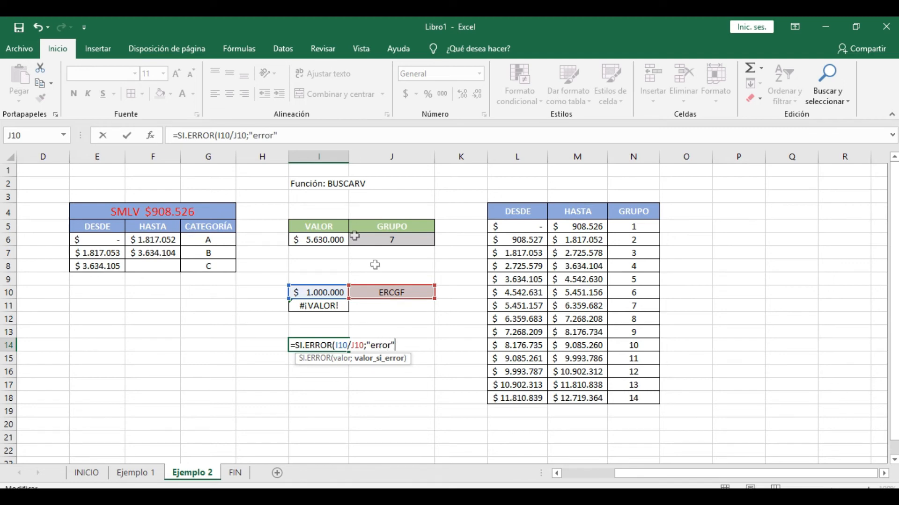
pyautogui.moveTo(280, 136); pyautogui.dragTo(248, 135)
pyautogui.write('ERROR')
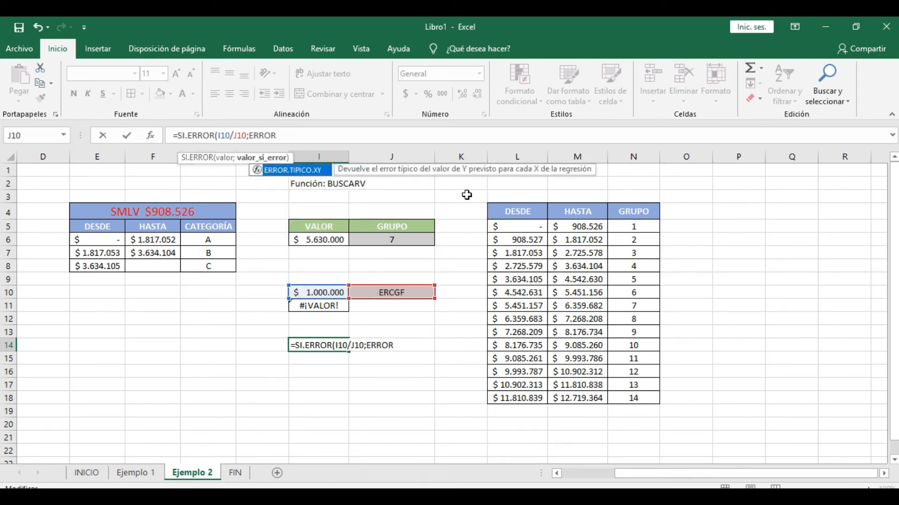
pyautogui.write(')')
pyautogui.hotkey('ctrl', 'Return')
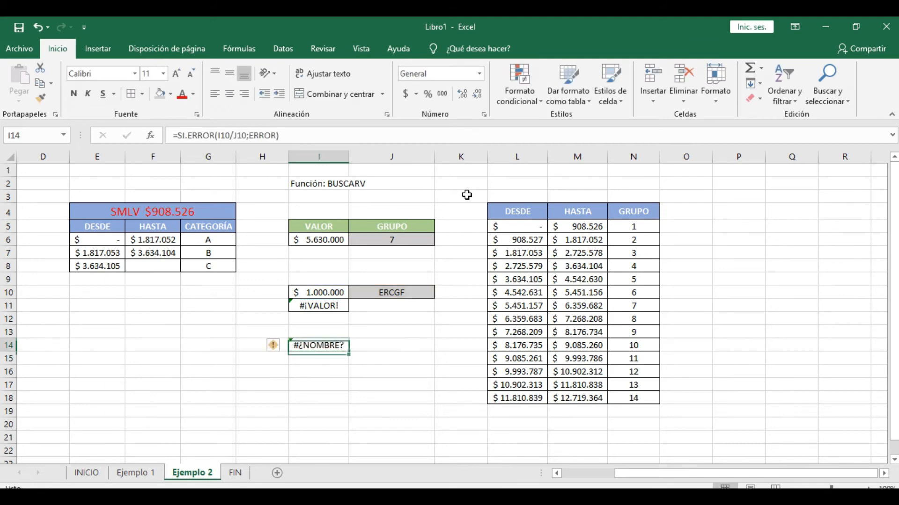
# Step: Enclose the ERROR fallback in quotation marks so that I14 reads =SI.ERROR(I10/J10;"ERROR")
pyautogui.click(249, 136)
pyautogui.write('"')
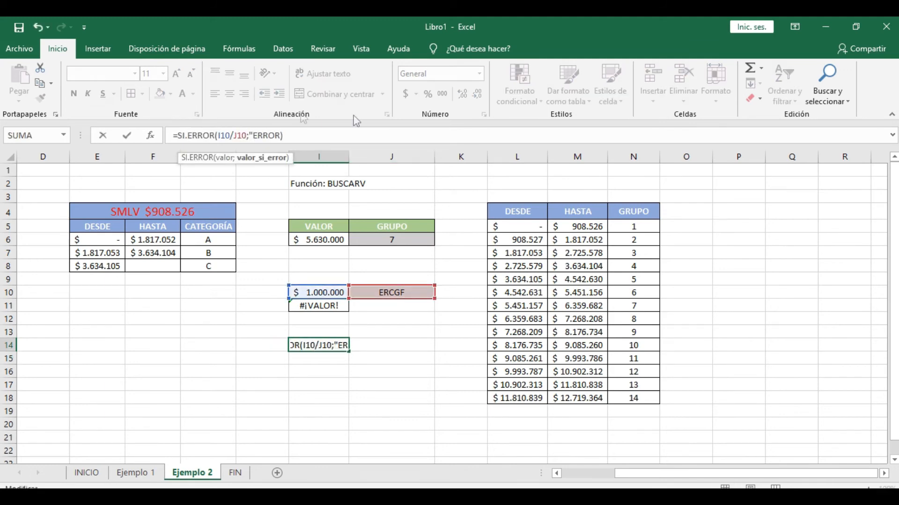
pyautogui.click(280, 135)
pyautogui.write('"')
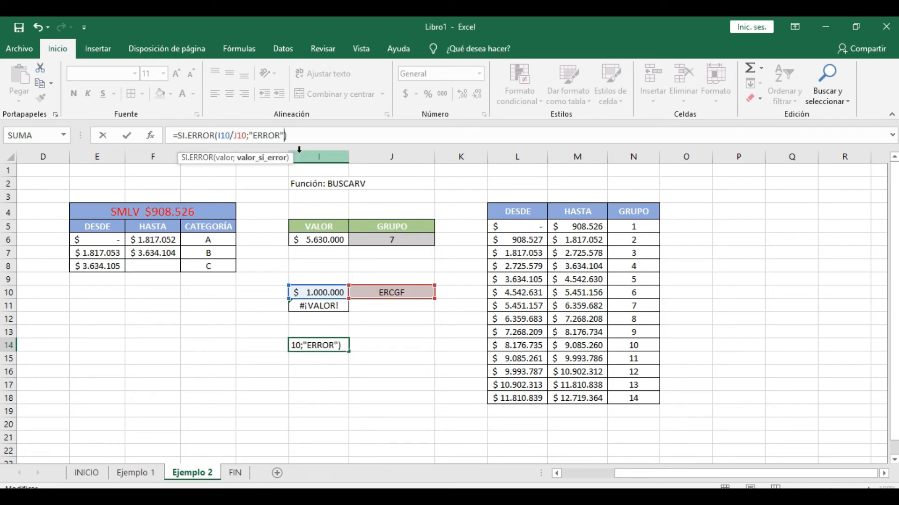
pyautogui.press('Return')
pyautogui.press('Up')
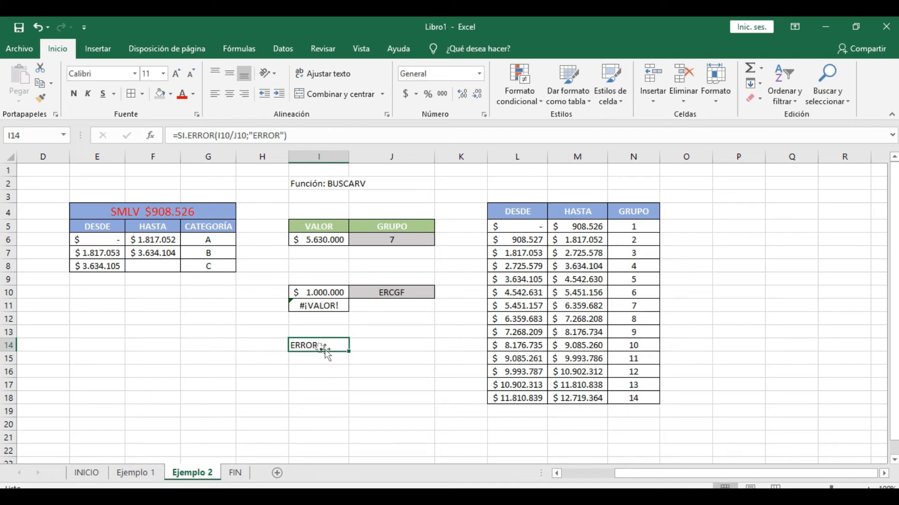
# Step: Change the fallback argument of the SI.ERROR formula in I14 to 0
pyautogui.moveTo(250, 135); pyautogui.dragTo(285, 135)
pyautogui.press('BackSpace')
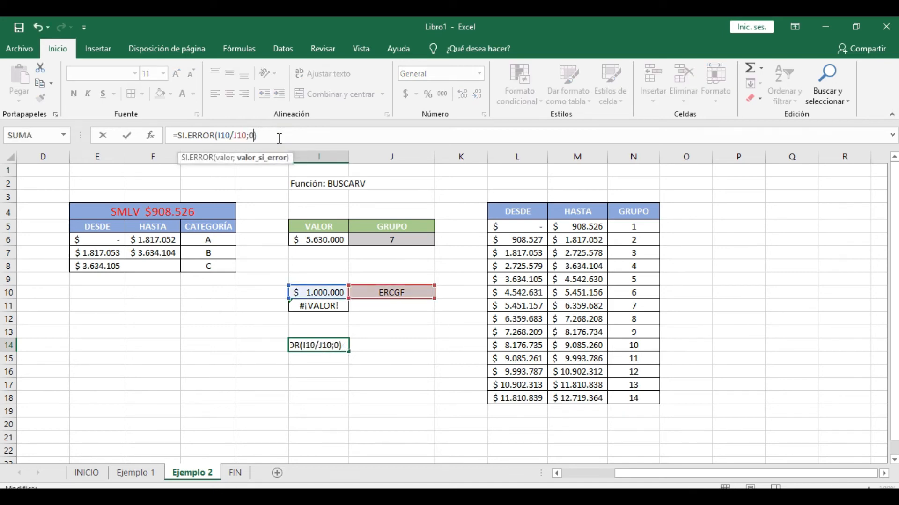
pyautogui.press('Return')
# Step: Examine the division inputs in I10 and J10 and the SI.ERROR formula in I14
pyautogui.press('Up')
pyautogui.press('Up')
pyautogui.press('Up')
pyautogui.press('Up')
pyautogui.press('Up')
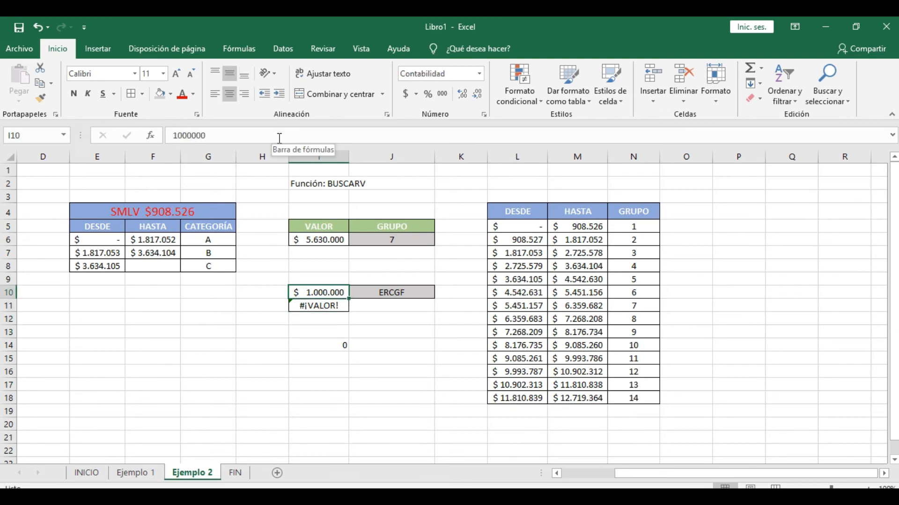
pyautogui.press('Right')
pyautogui.press('Down')
pyautogui.press('Down')
pyautogui.press('Down')
pyautogui.press('Down')
pyautogui.press('Left')
pyautogui.press('Left')
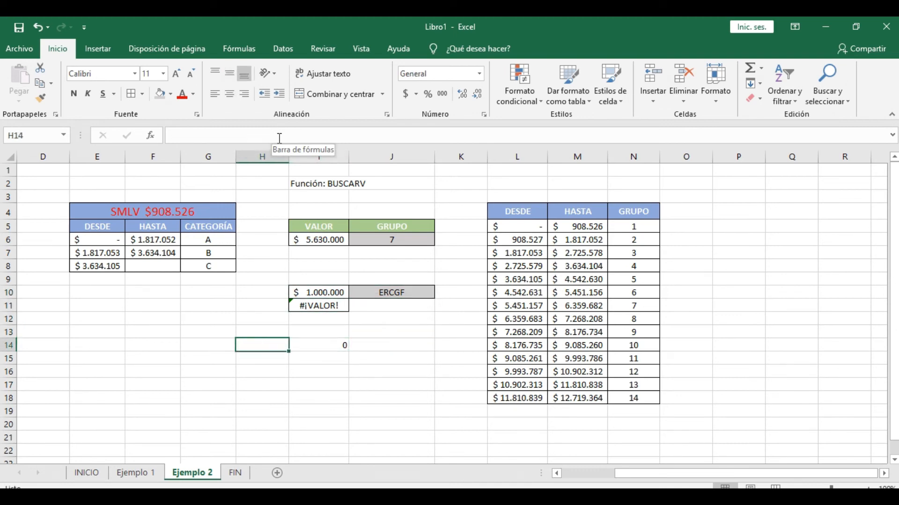
pyautogui.press('Right')
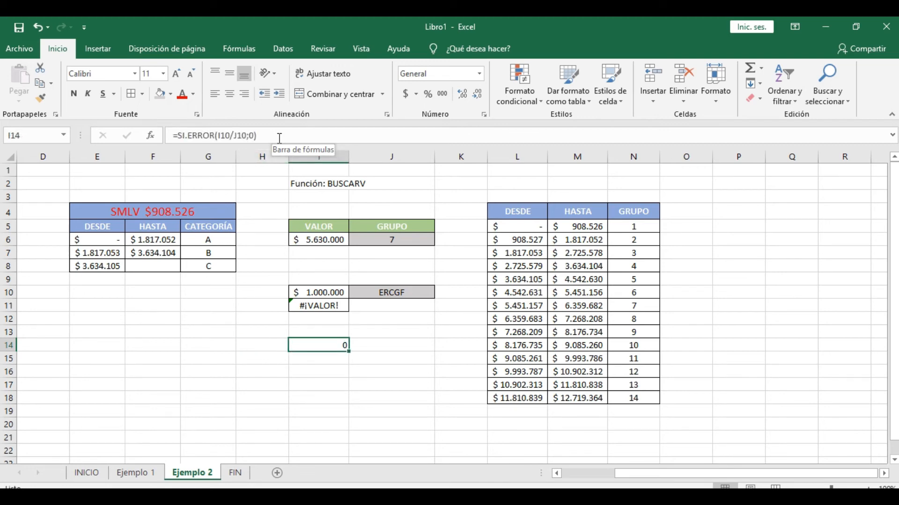
# Step: Replace the text in J10 with the number 5 as the divisor
pyautogui.press('Up')
pyautogui.press('Up')
pyautogui.press('Up')
pyautogui.press('Up')
pyautogui.press('Right')
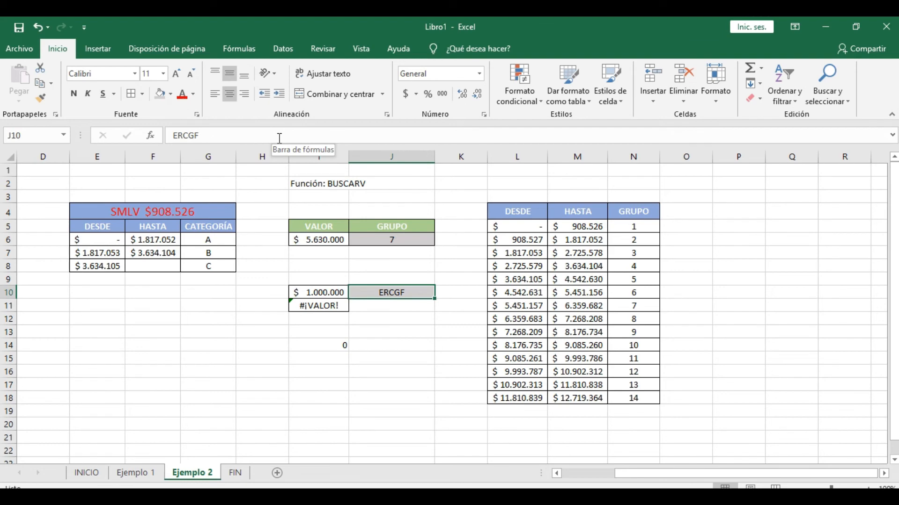
pyautogui.write('5')
pyautogui.press('Return')
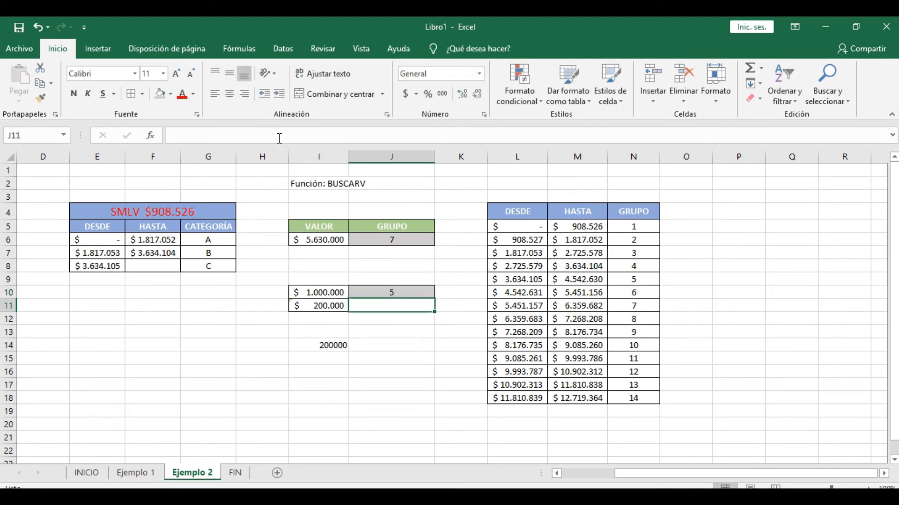
# Step: Compare the plain division in I11 with the SI.ERROR result in I14 for the current divisor
pyautogui.press('Left')
pyautogui.press('Down')
pyautogui.press('Down')
pyautogui.press('Down')
pyautogui.press('Up')
pyautogui.press('Up')
pyautogui.press('Up')
pyautogui.press('Up')
pyautogui.press('Right')
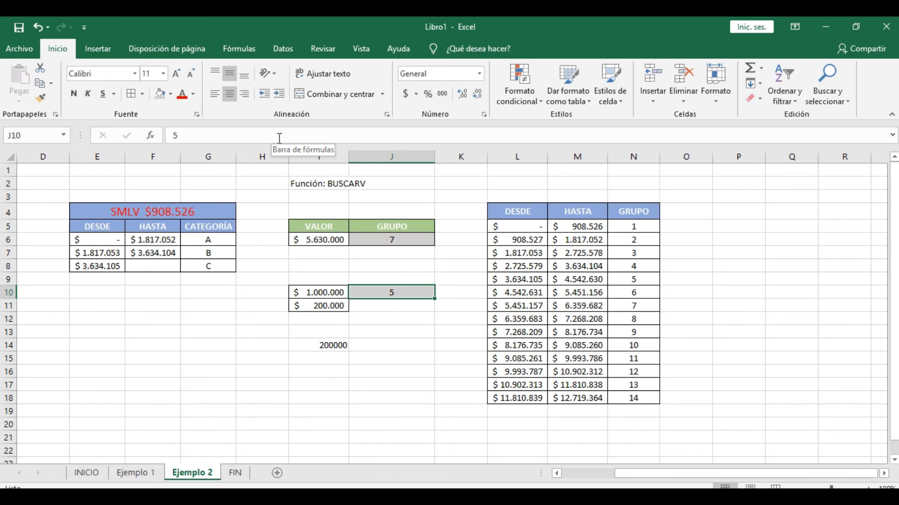
# Step: Replace the divisor in J10 with the text FALJA
pyautogui.write('FALJA')
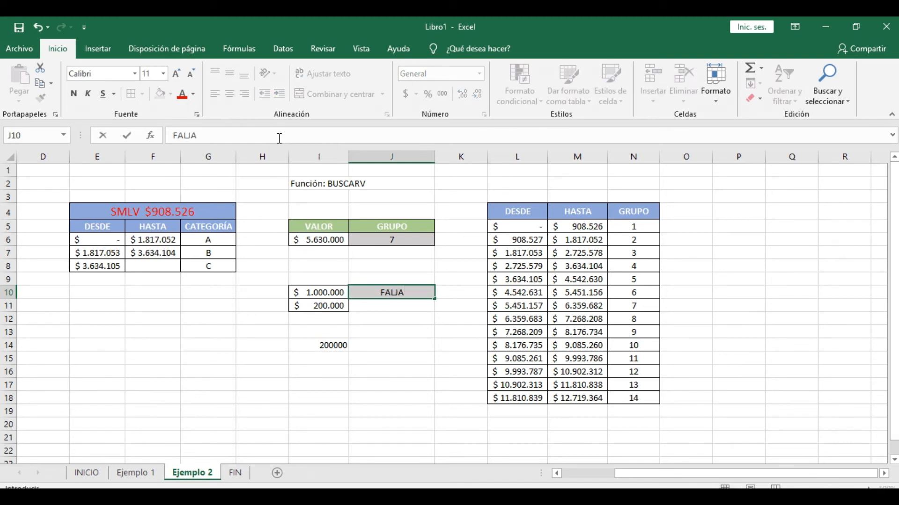
pyautogui.press('Return')
pyautogui.press('Left')
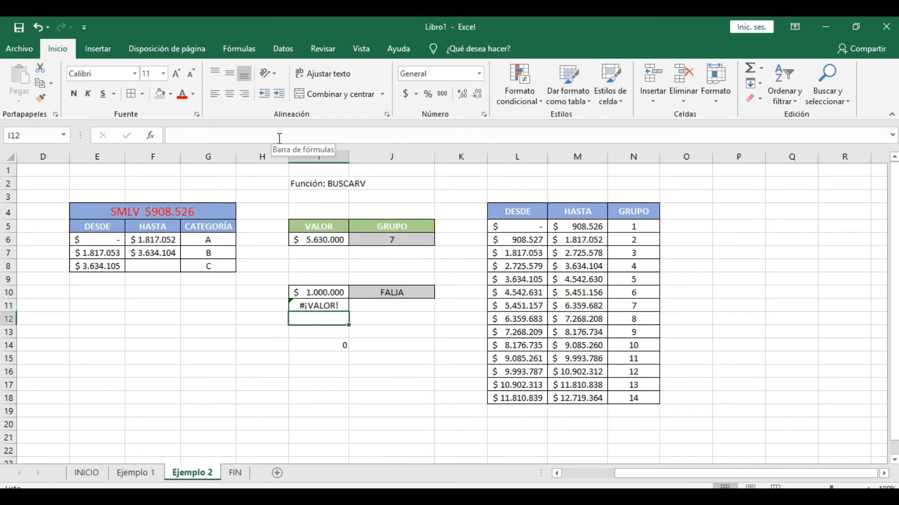
# Step: Examine the SI.ERROR part of the formula in I14 with the text divisor in place
pyautogui.press('Down')
pyautogui.press('Down')
pyautogui.press('Down')
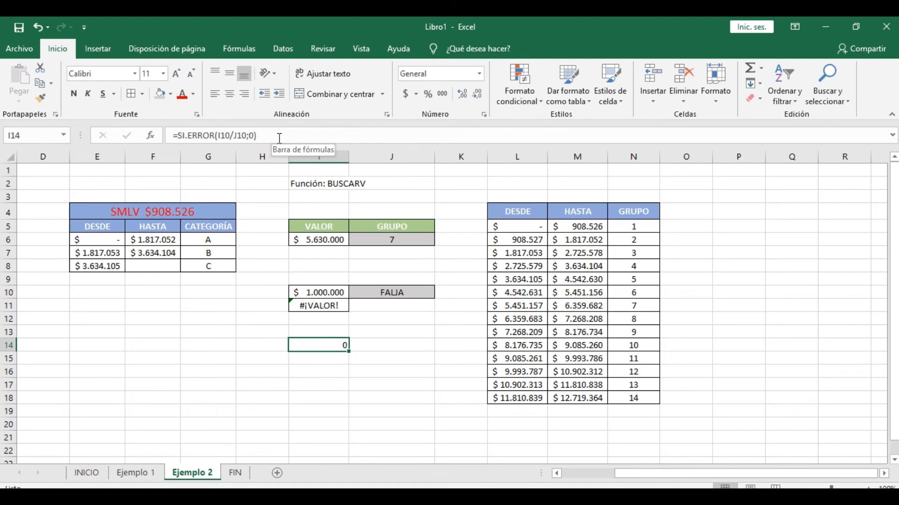
pyautogui.click(176, 136)
pyautogui.click(218, 135)
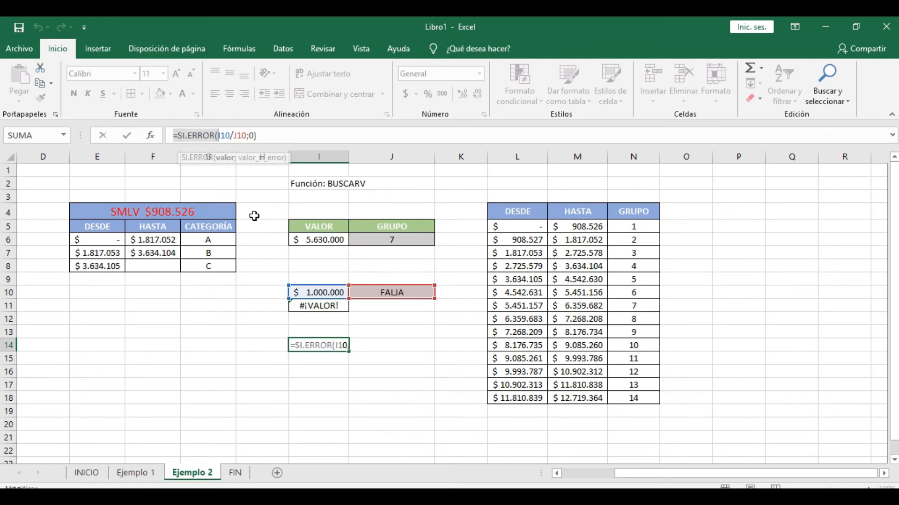
pyautogui.press('Return')
# Step: Enter the heading Concatenar in cell P2
pyautogui.click(698, 264)
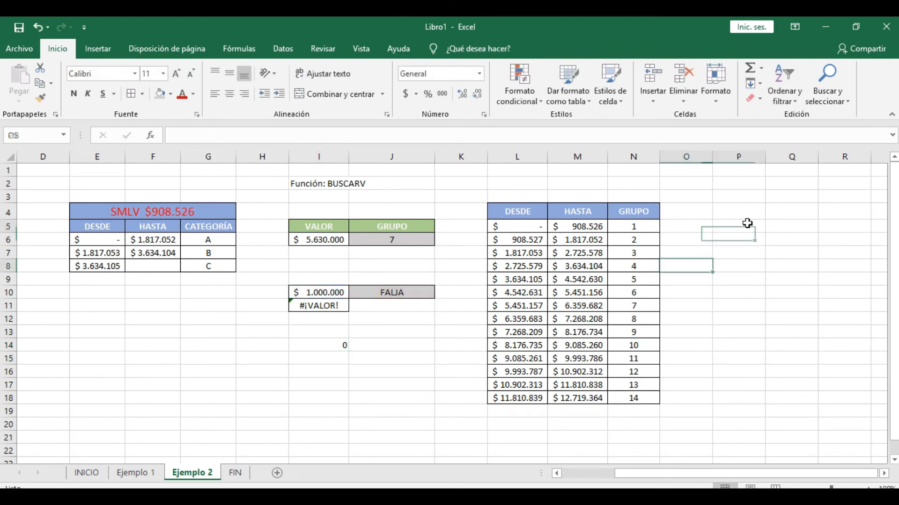
pyautogui.click(742, 185)
pyautogui.write('cON')
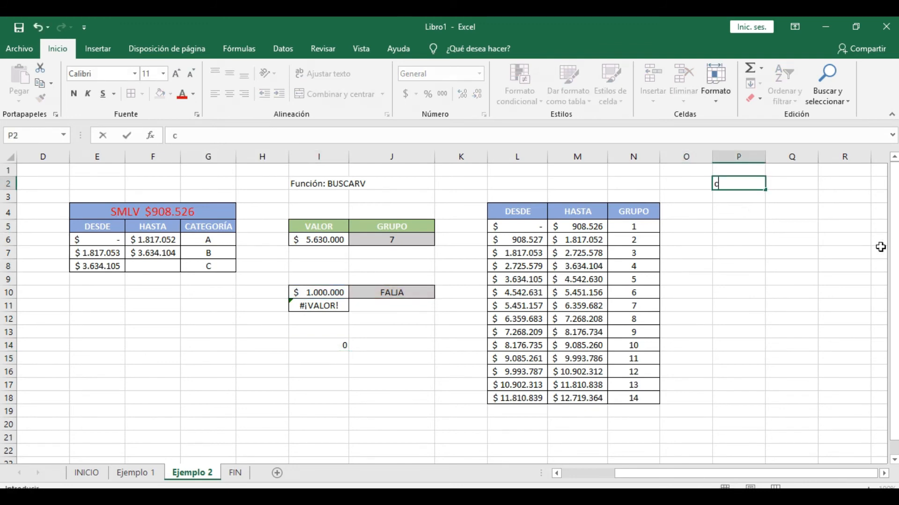
pyautogui.press('BackSpace')
pyautogui.press('BackSpace')
pyautogui.press('BackSpace')
pyautogui.write('Concatenar')
pyautogui.press('Return')
# Step: Enter a CONCATENAR formula in P5 that joins the group numbers in N5 and N6
pyautogui.press('Down')
pyautogui.press('Down')
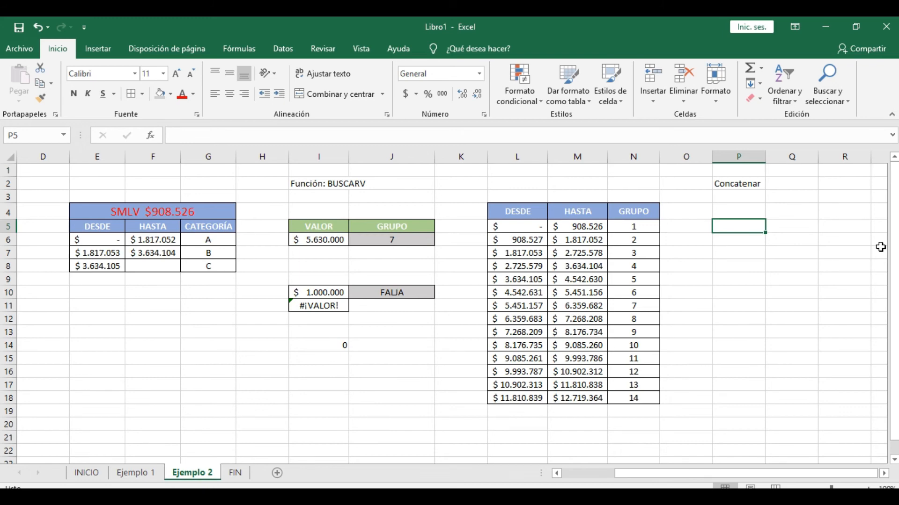
pyautogui.write('=con')
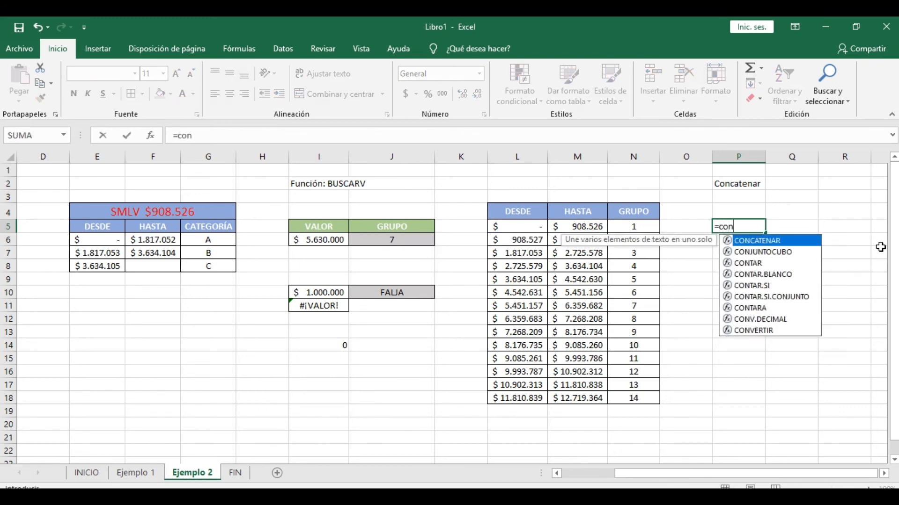
pyautogui.press('Tab')
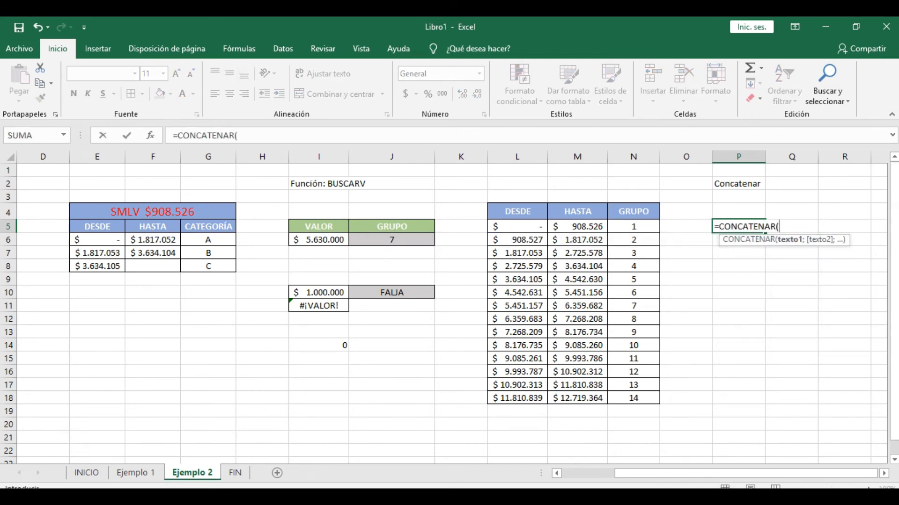
pyautogui.click(634, 226)
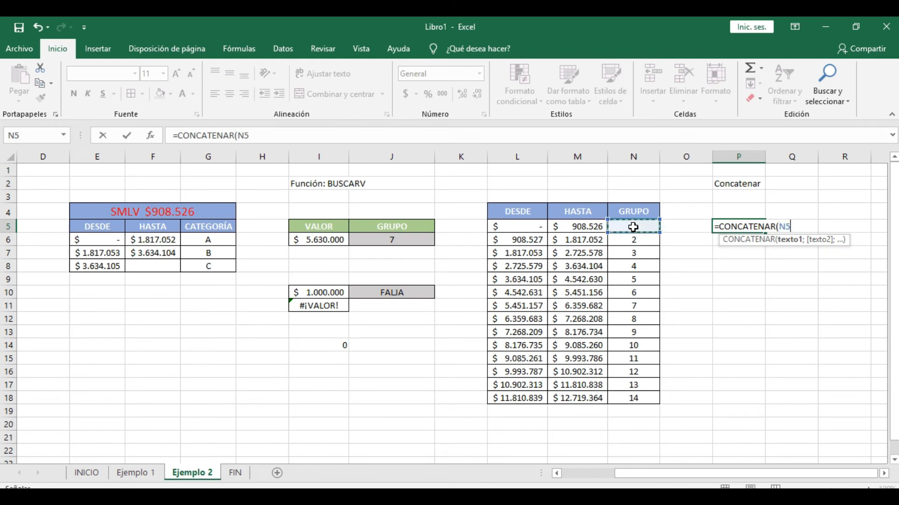
pyautogui.write(';')
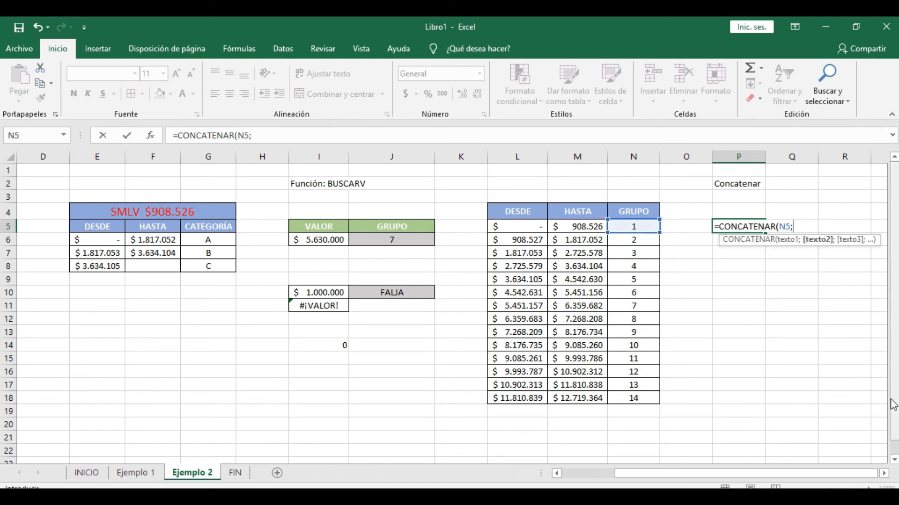
pyautogui.click(647, 240)
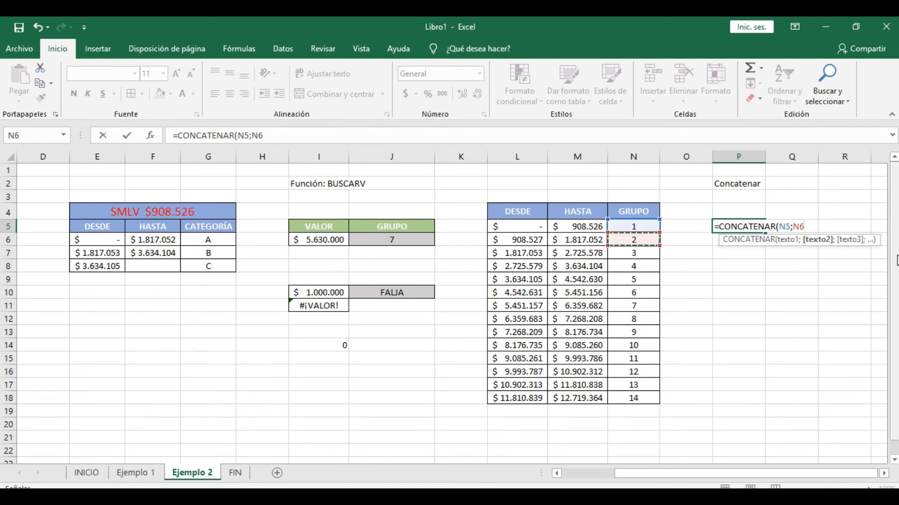
pyautogui.write(')')
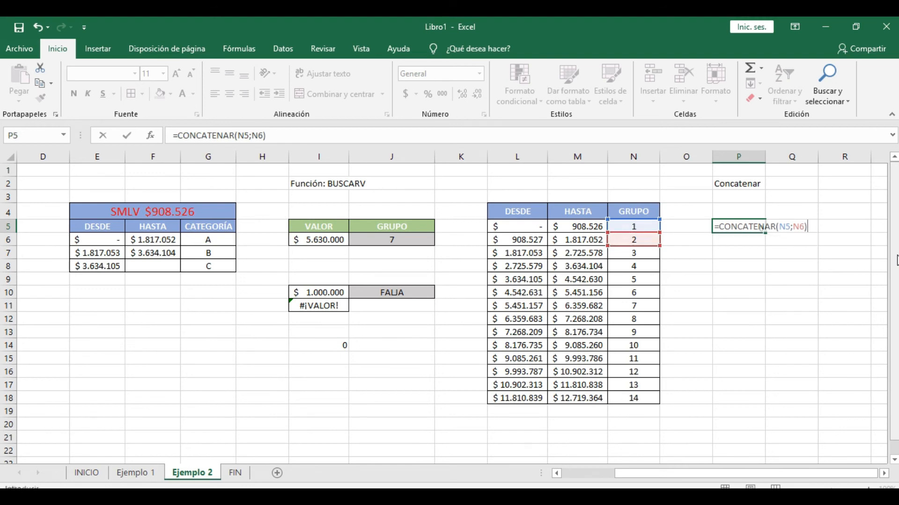
pyautogui.hotkey('ctrl', 'Return')
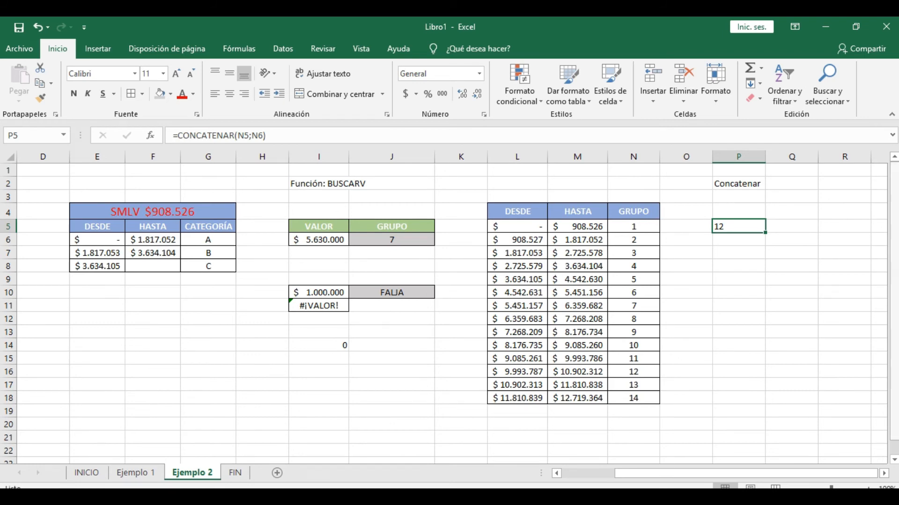
# Step: Enter a CONCATENAR formula in P6 that joins N5 and N6 with the separator "-" between them
pyautogui.click(741, 243)
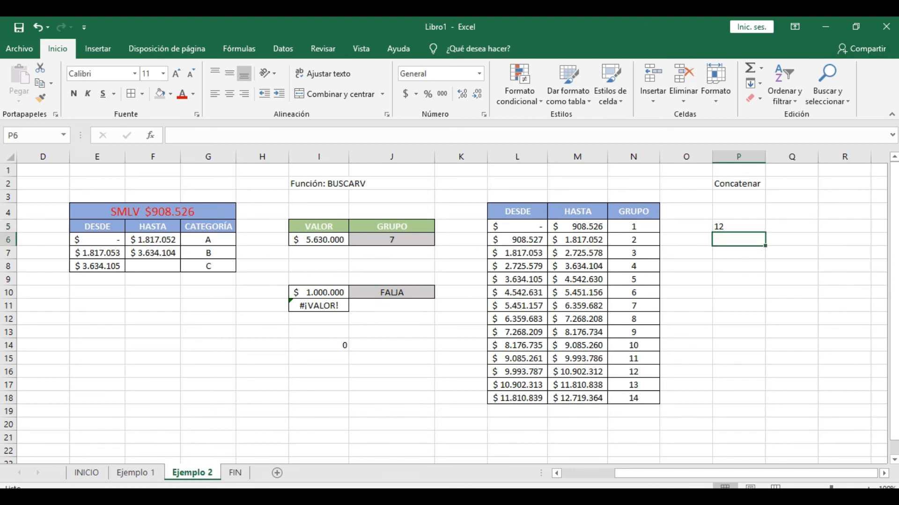
pyautogui.write('=concate')
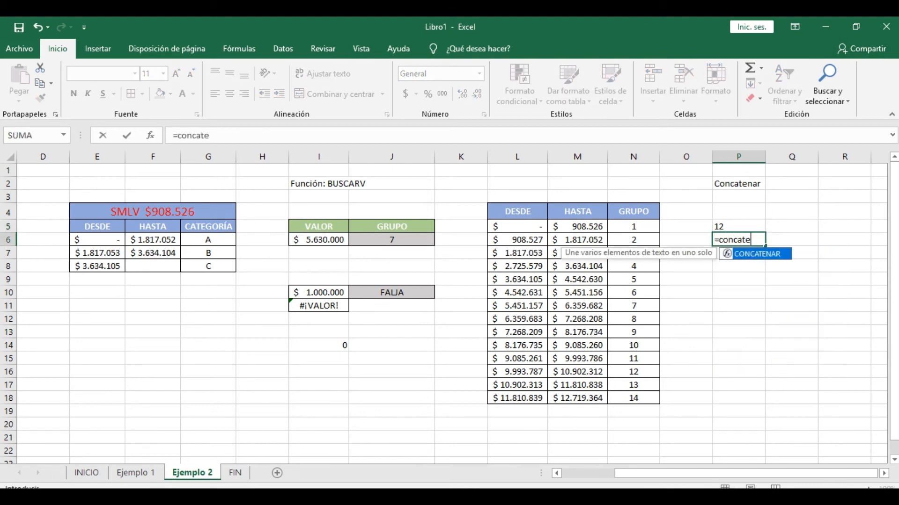
pyautogui.press('Tab')
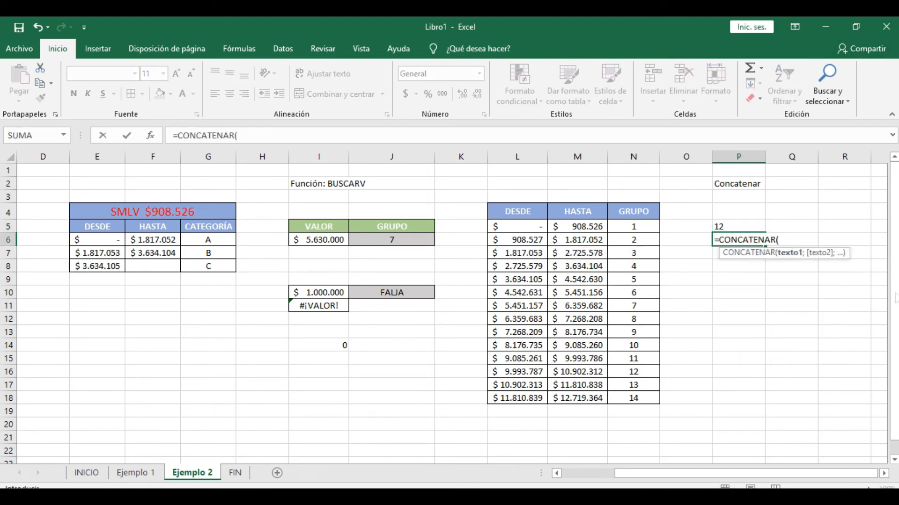
pyautogui.click(637, 225)
pyautogui.write(';')
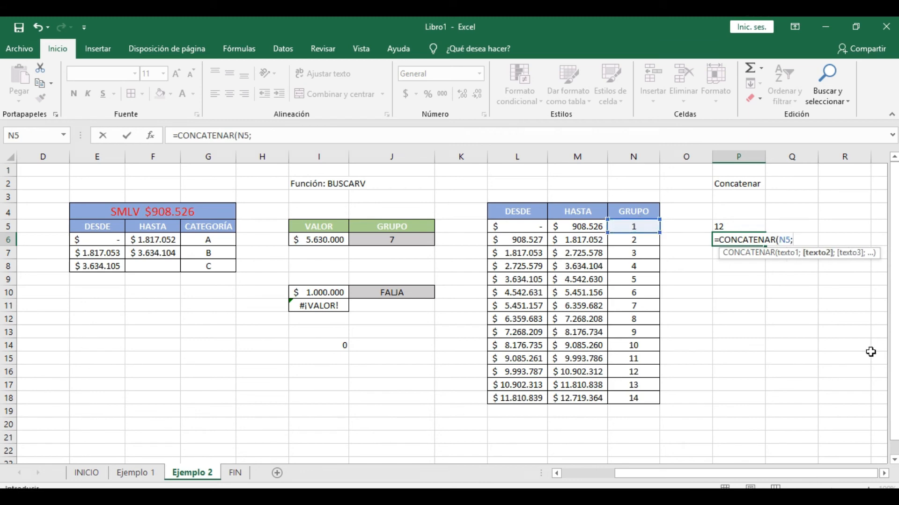
pyautogui.write('"')
pyautogui.write('-";')
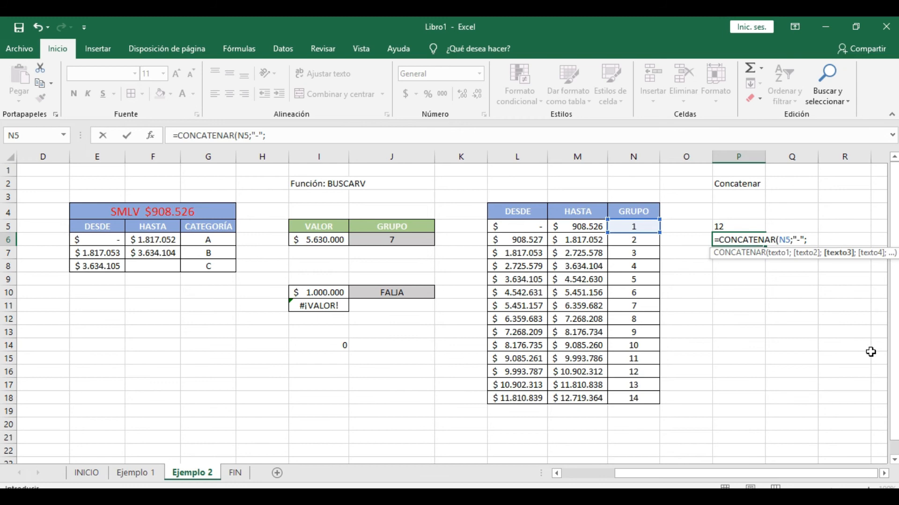
pyautogui.click(642, 241)
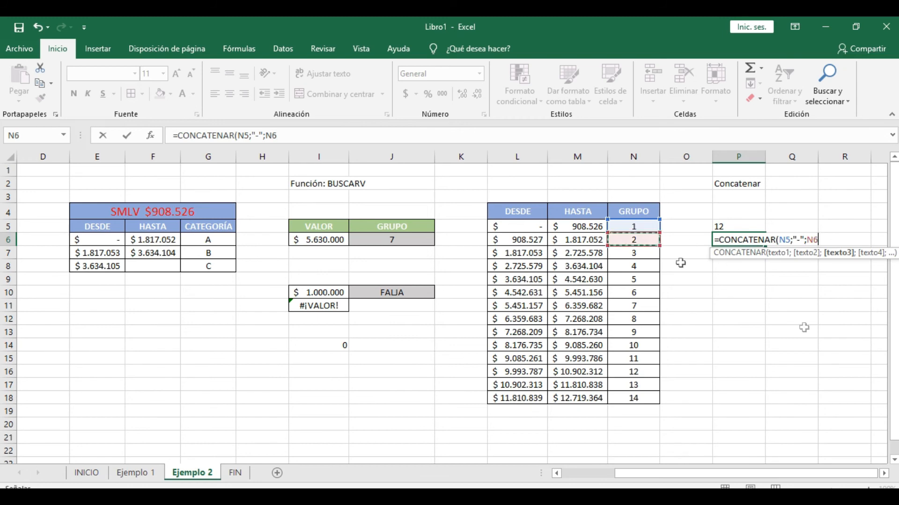
pyautogui.write(')')
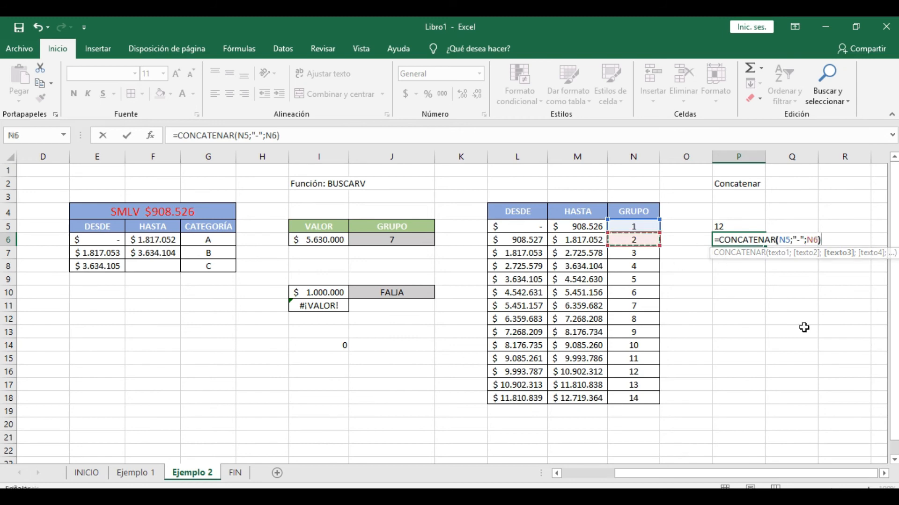
pyautogui.press('Return')
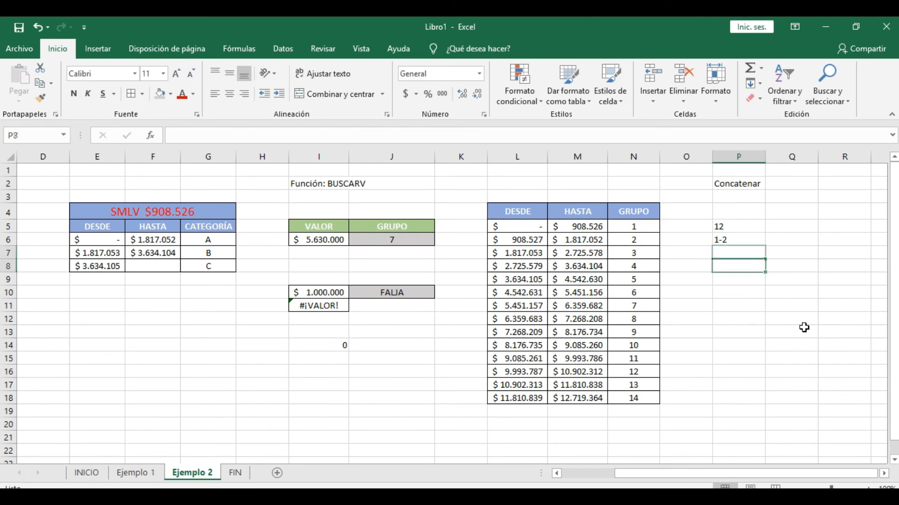
# Step: Start a CONCATENAR formula in P7 with the text "El grupo número " as its first argument
pyautogui.press('Up')
pyautogui.press('Down')
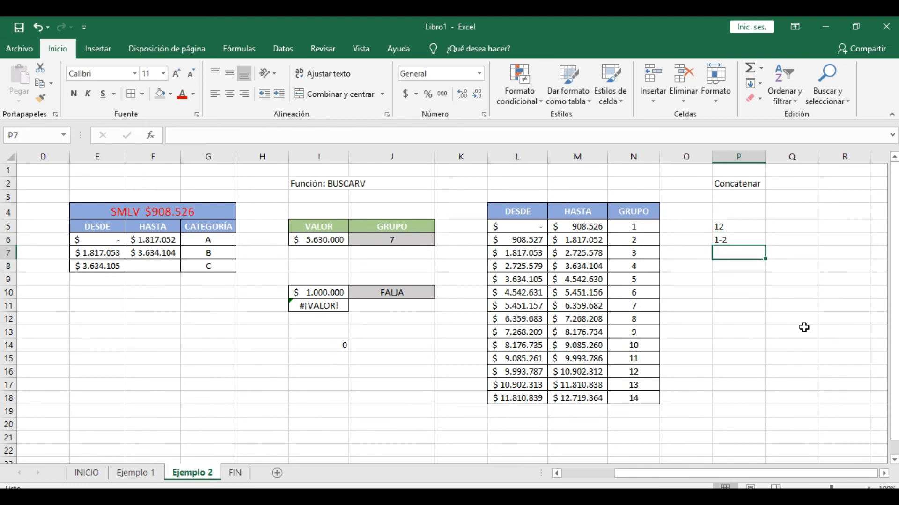
pyautogui.write('=')
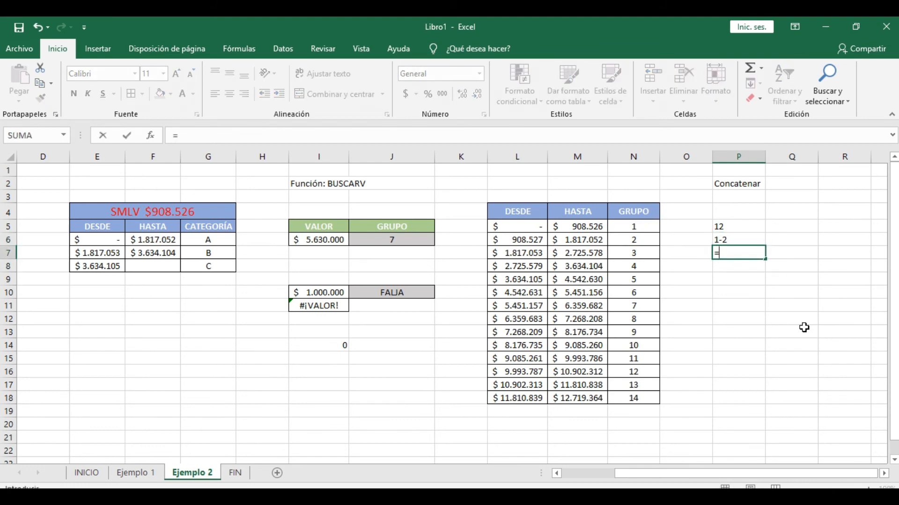
pyautogui.write('conca')
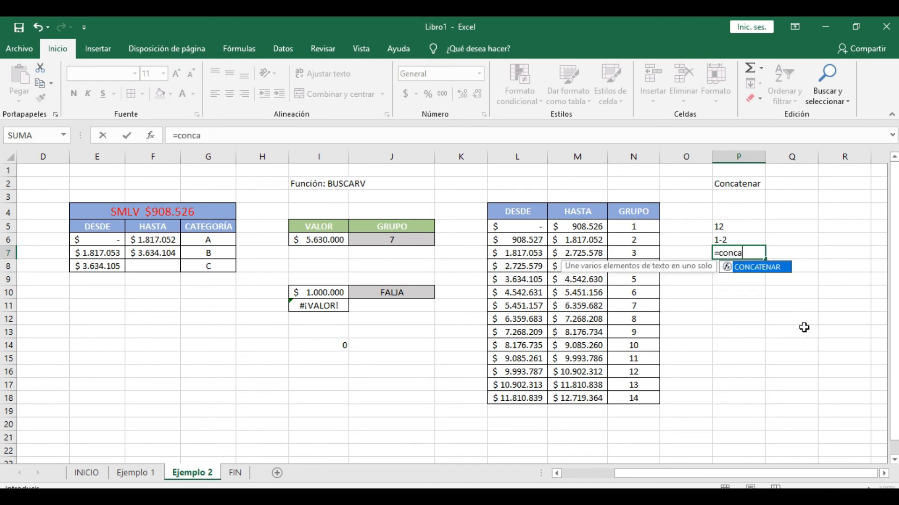
pyautogui.press('Tab')
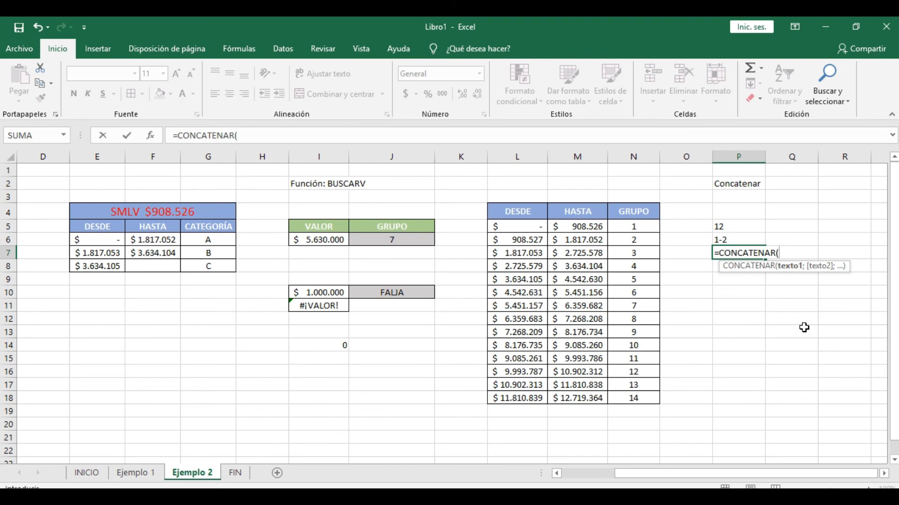
pyautogui.write('"El grupo númer')
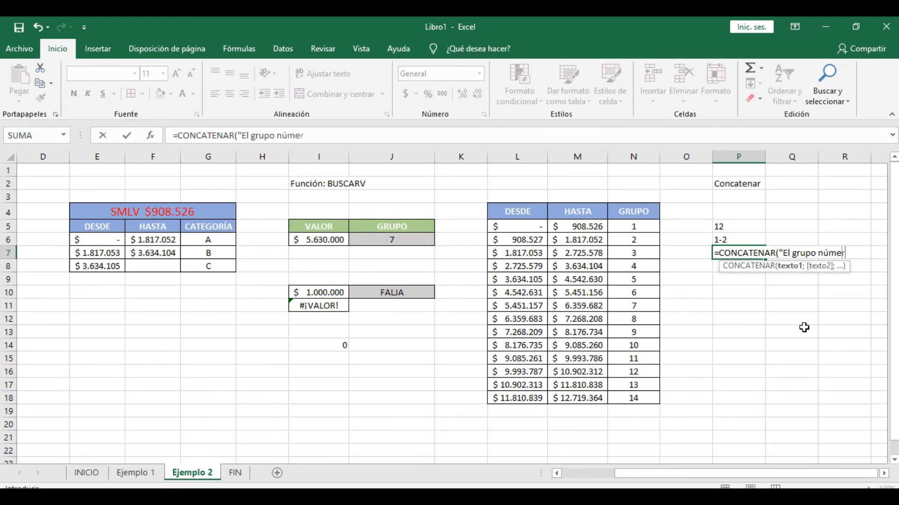
pyautogui.write('o ";')
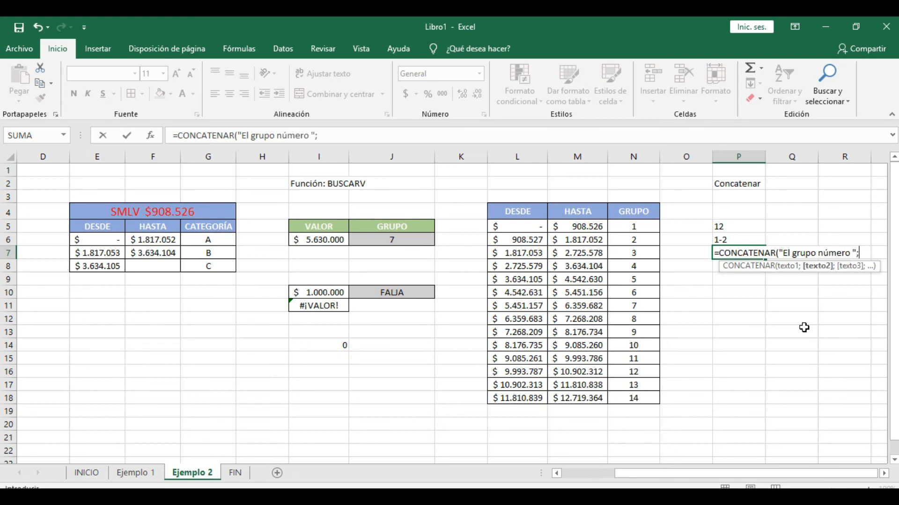
# Step: Make the literal number 3 the second argument of the P7 formula instead of a reference to N7
pyautogui.click(646, 252)
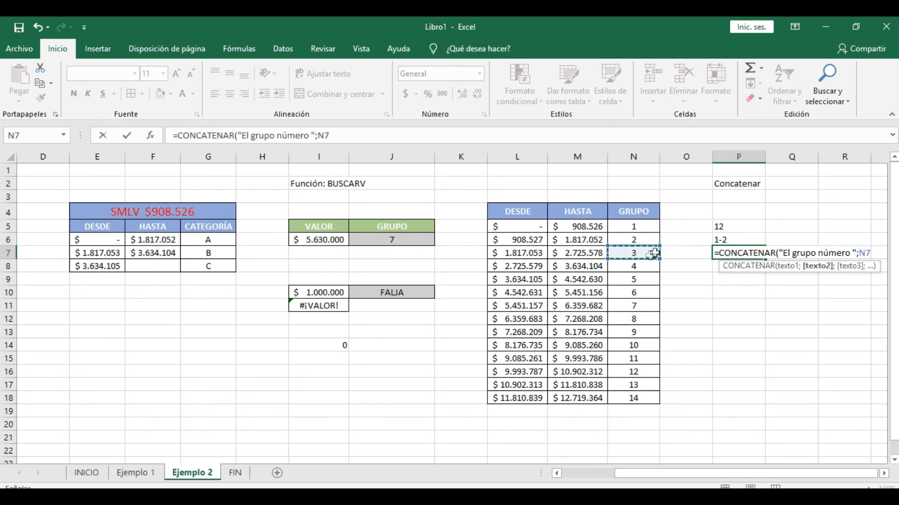
pyautogui.moveTo(333, 136); pyautogui.dragTo(322, 136)
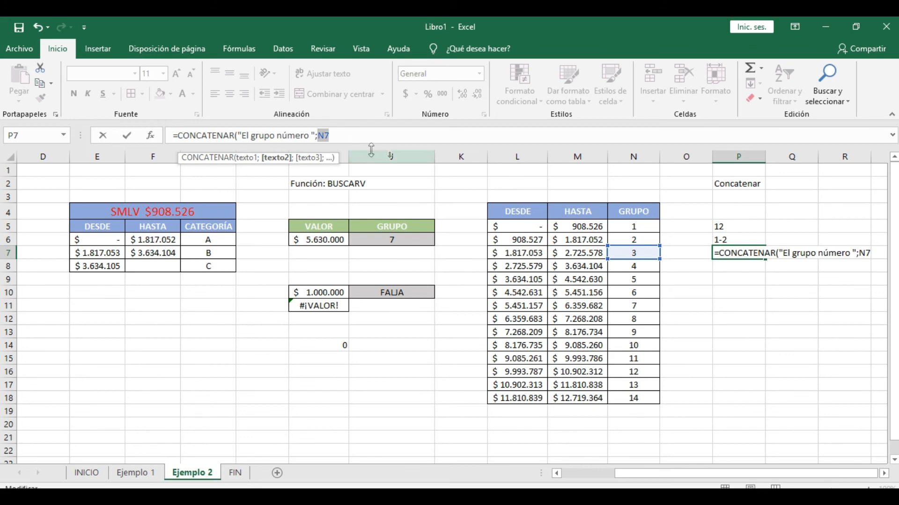
pyautogui.press('BackSpace')
pyautogui.write('3')
pyautogui.write(';')
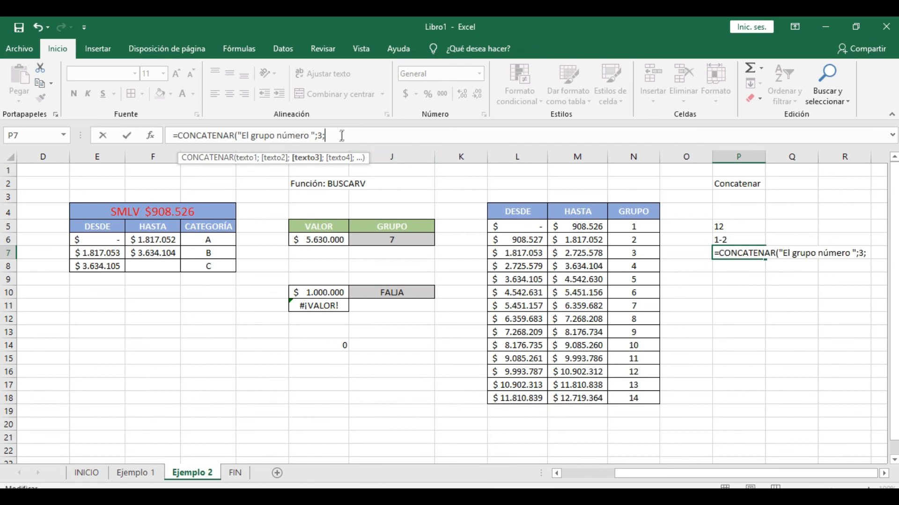
# Step: Complete the P7 formula with the text "va desde 1.817.053 y hasta 2.725.578" and view the full joined sentence
pyautogui.write('"va desde')
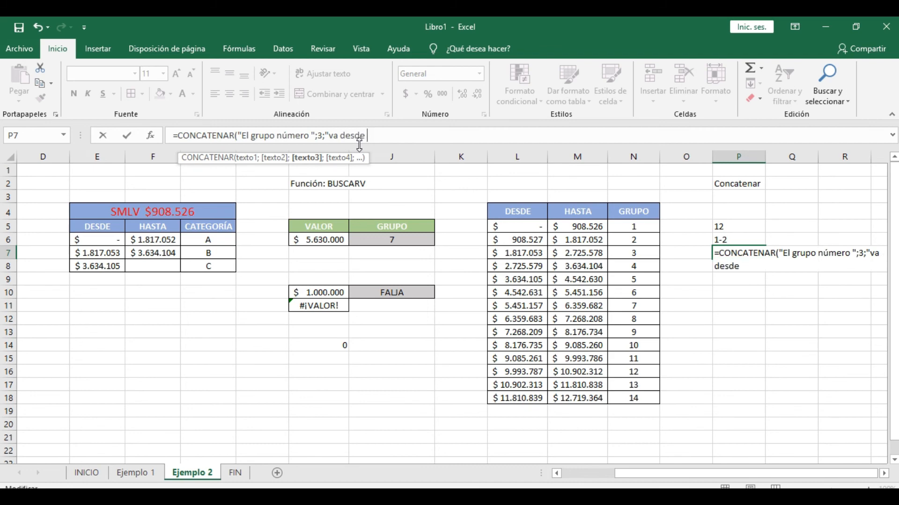
pyautogui.write(' 1.817.053 y hasta ')
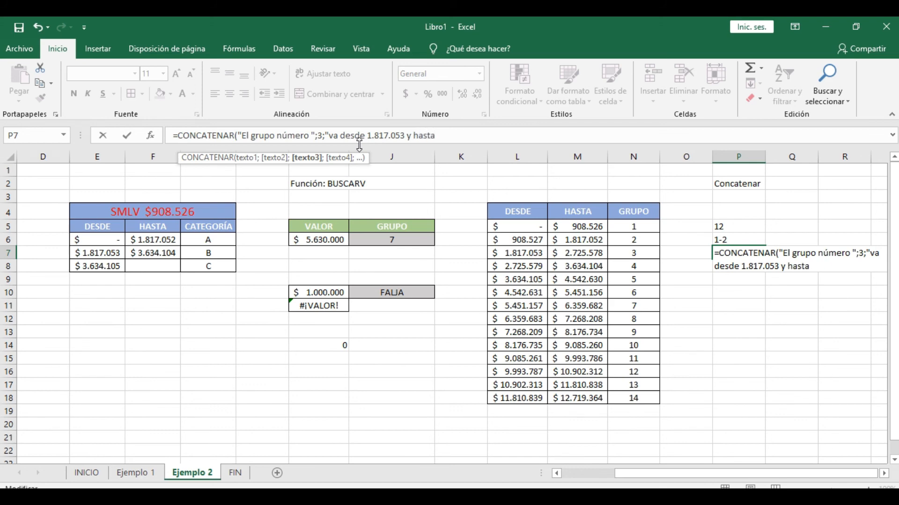
pyautogui.write('2.725.578")')
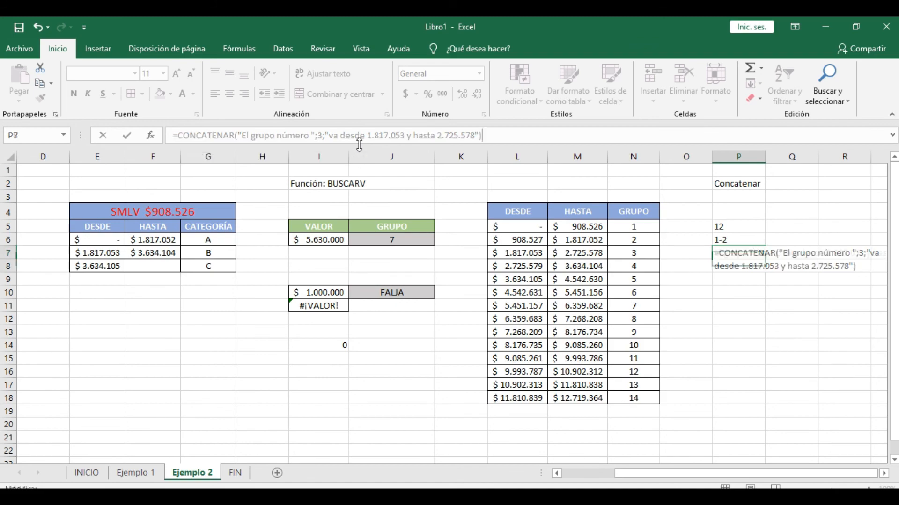
pyautogui.hotkey('ctrl', 'Return')
pyautogui.press('Right')
pyautogui.press('Right')
pyautogui.press('Right')
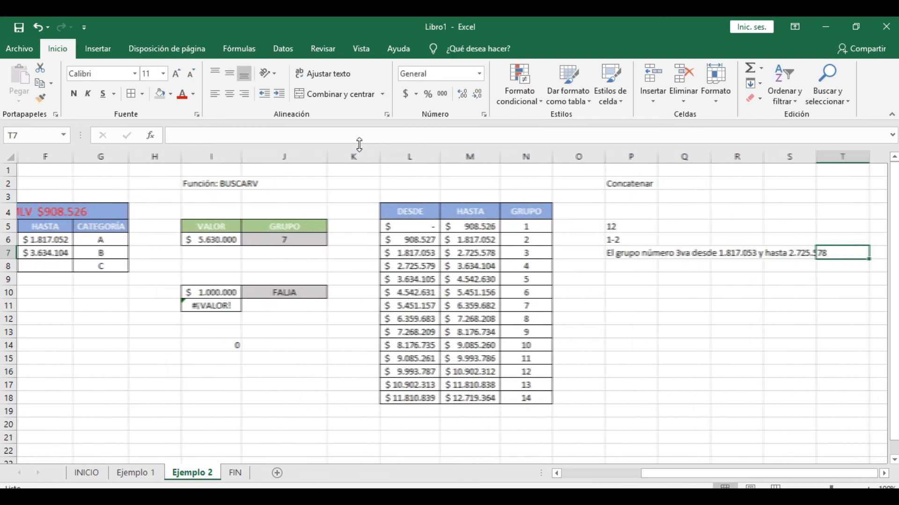
# Step: Clear the CONCATENAR formula from cell P7
pyautogui.press('Left')
pyautogui.press('Left')
pyautogui.press('Left')
pyautogui.press('Left')
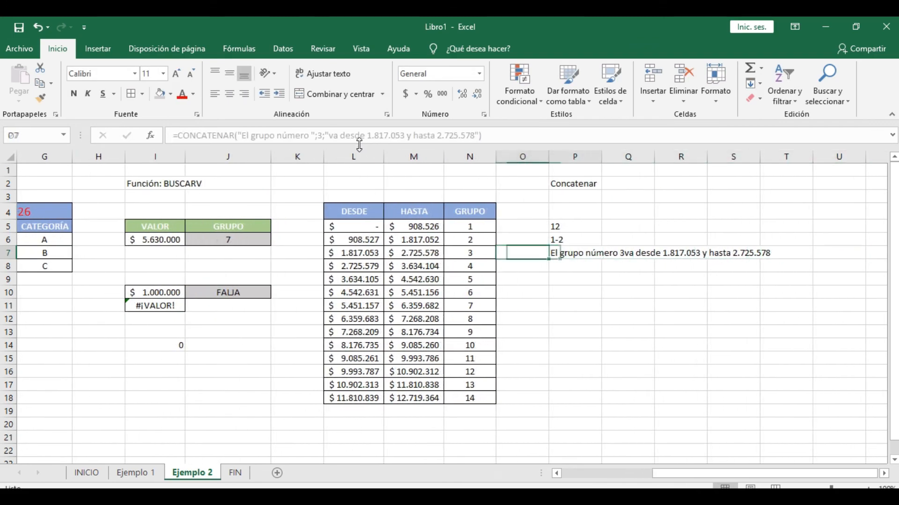
pyautogui.press('Right')
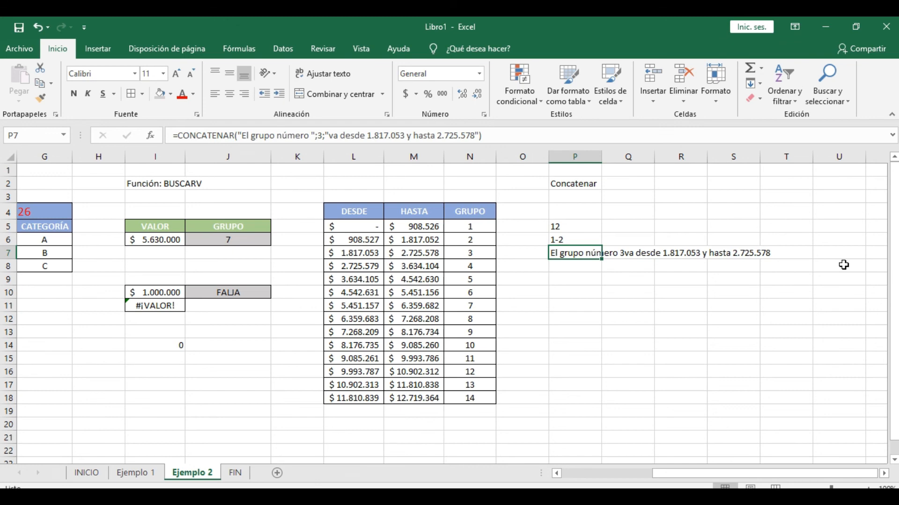
pyautogui.press('Delete')
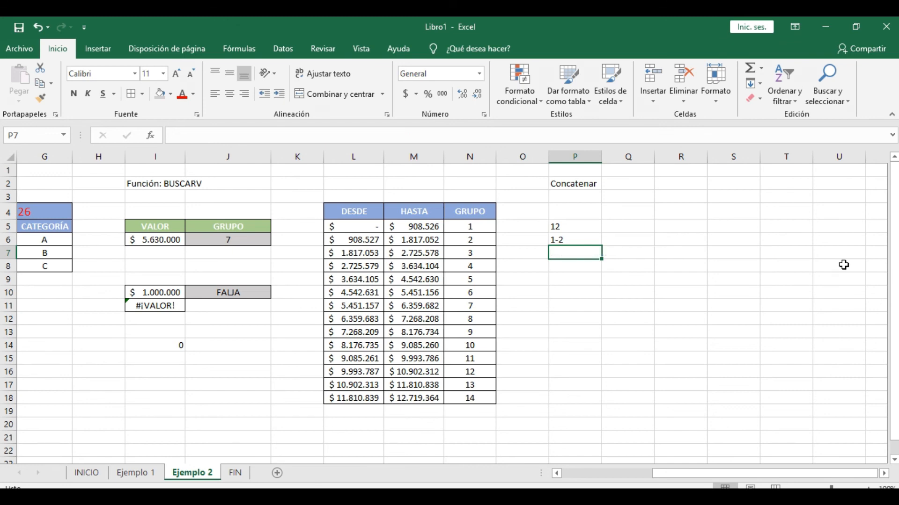
# Step: Start a CONCATENAR formula in P8 with the literal number 1000 as its first argument
pyautogui.press('Down')
pyautogui.press('Down')
pyautogui.press('Up')
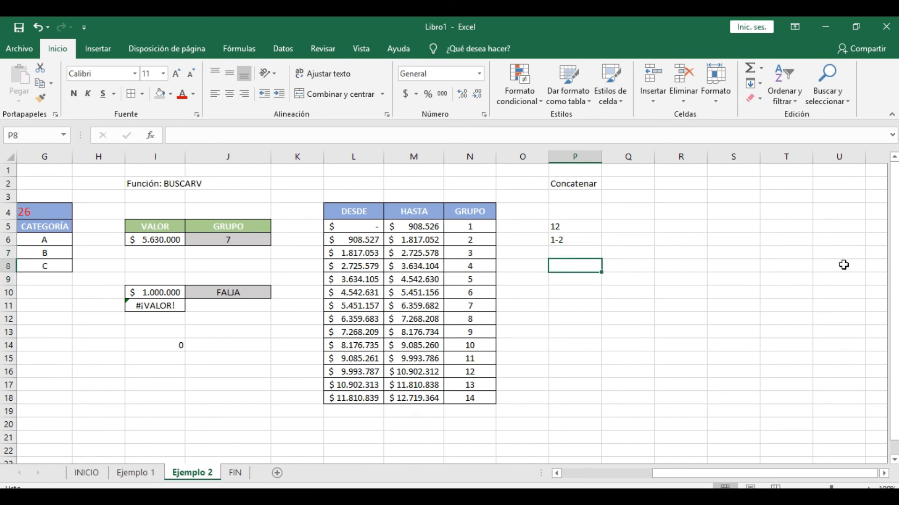
pyautogui.write('=conca')
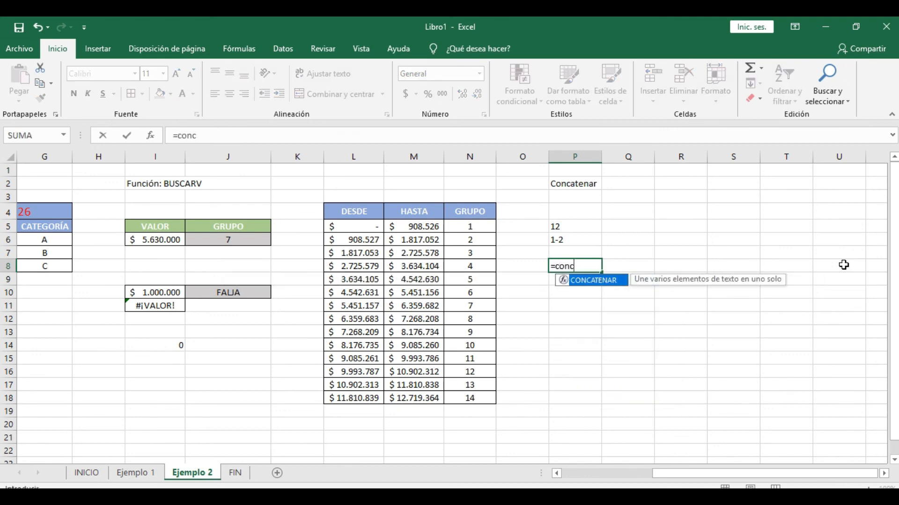
pyautogui.press('Tab')
pyautogui.write('""')
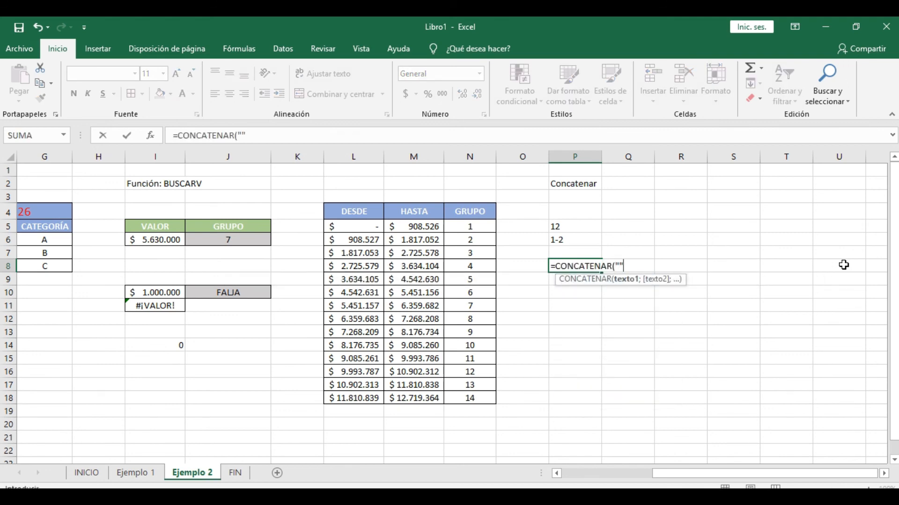
pyautogui.press('BackSpace')
pyautogui.press('BackSpace')
pyautogui.write('1000;"')
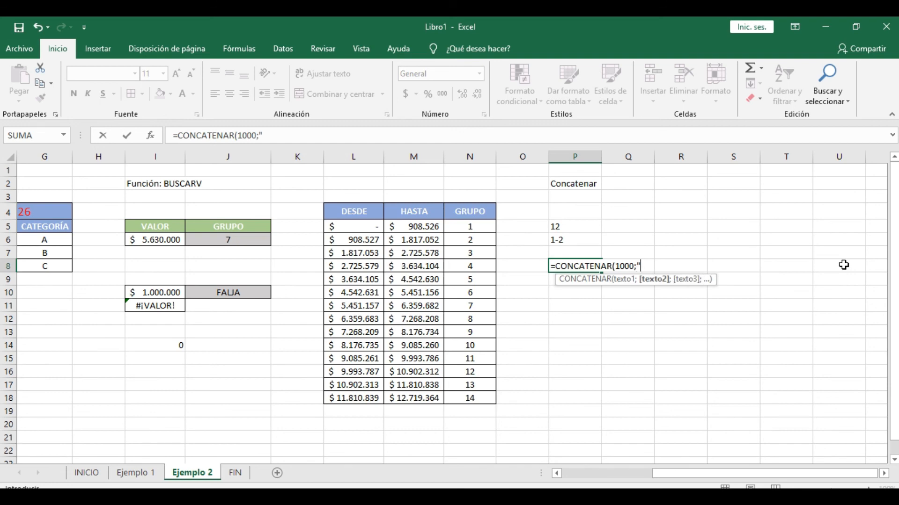
# Step: Complete the P8 formula with the text " es un número par" as its second argument, including the leading space
pyautogui.write(' es un número pa')
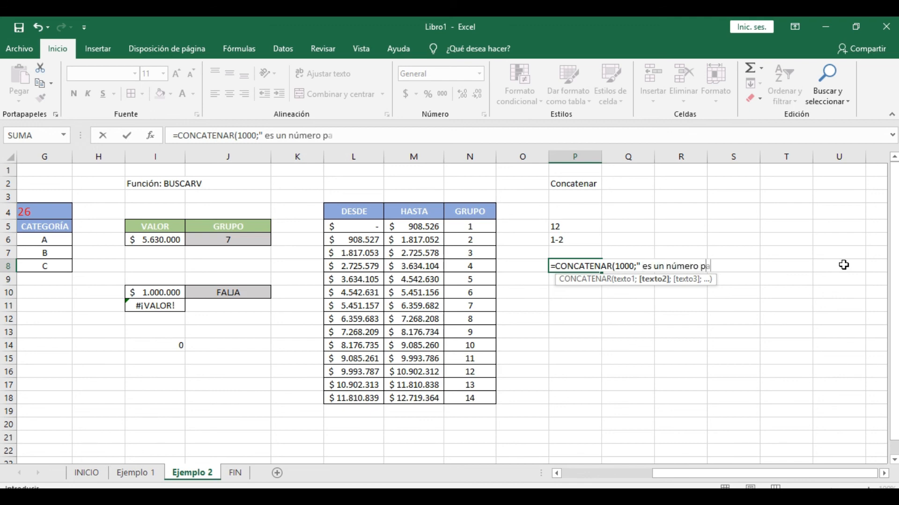
pyautogui.write('r")')
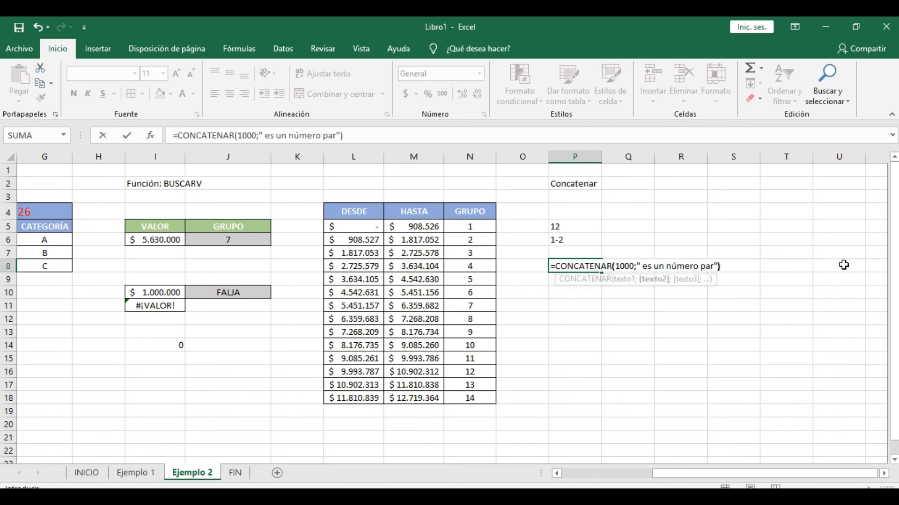
pyautogui.press('Return')
pyautogui.press('Up')
pyautogui.press('Down')
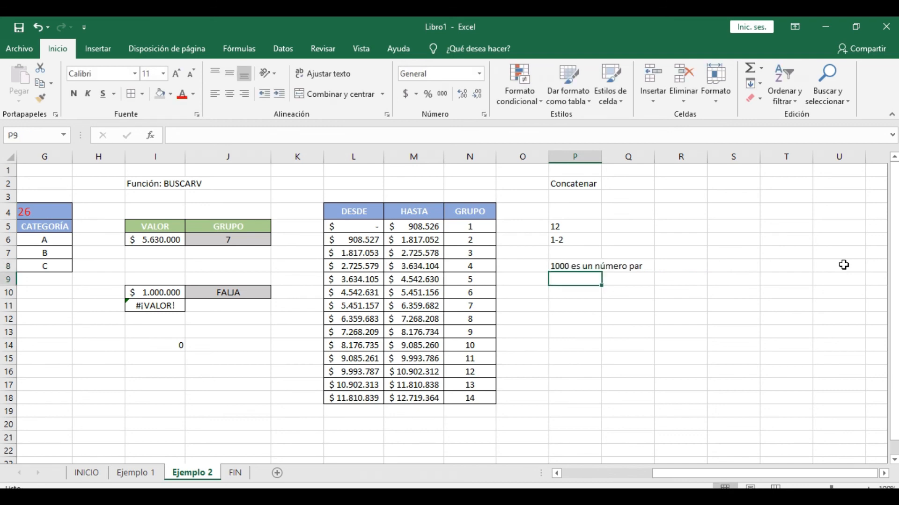
# Step: Examine the text argument and the number argument of the P8 formula, leaving the formula as it is
pyautogui.press('Up')
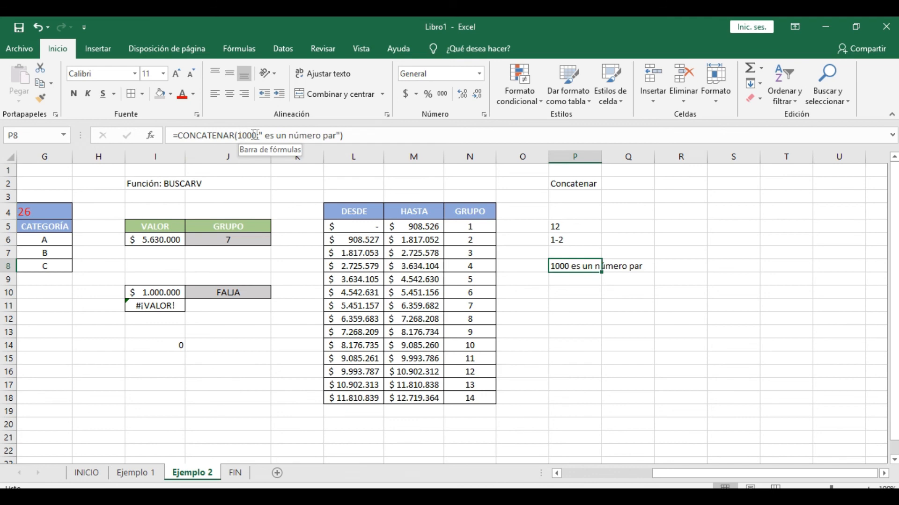
pyautogui.moveTo(259, 135); pyautogui.dragTo(343, 136)
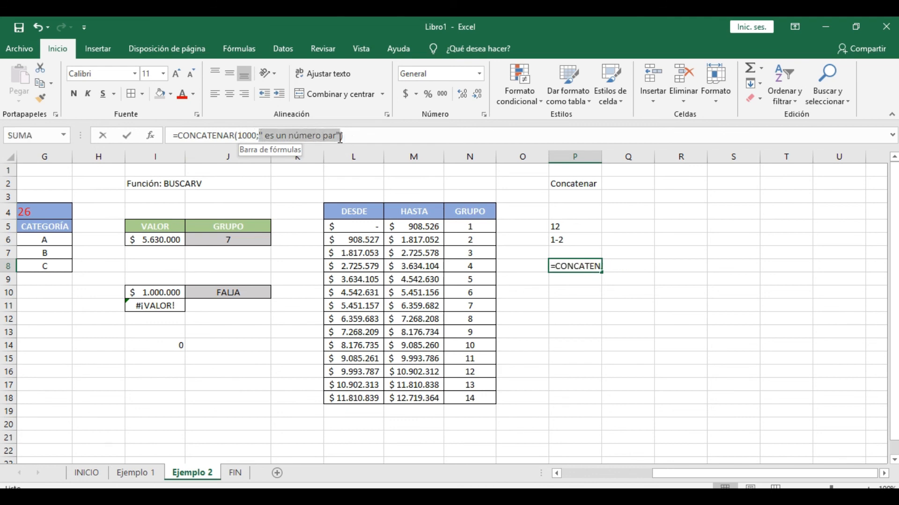
pyautogui.doubleClick(249, 135)
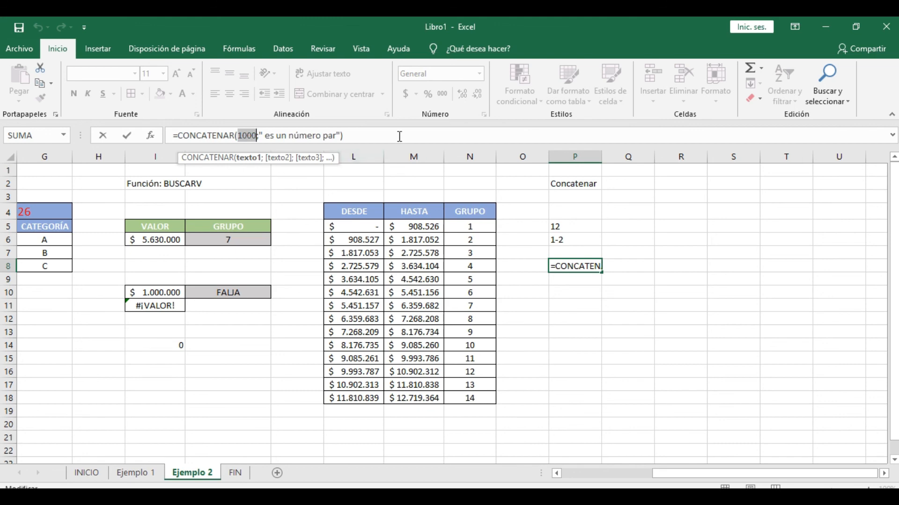
pyautogui.click(342, 135)
pyautogui.write(')')
pyautogui.press('Return')
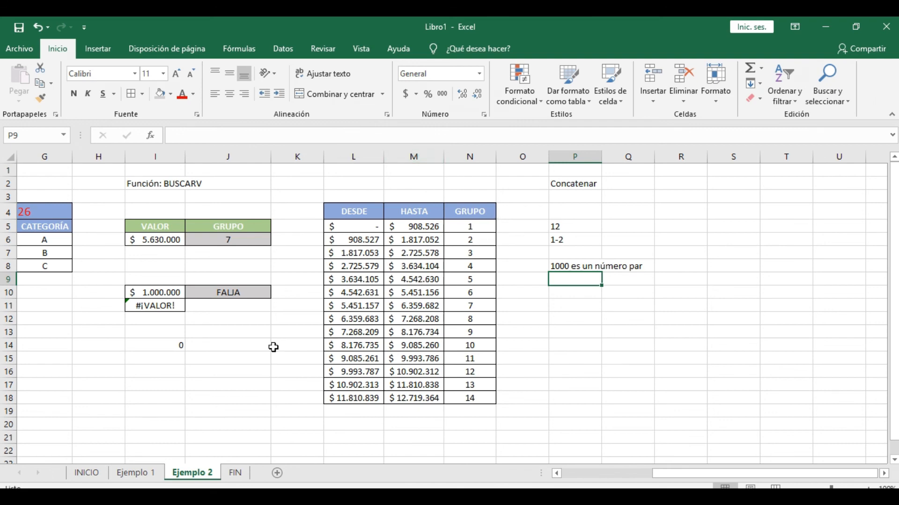
# Step: Open the FIN sheet and move the Word picture slightly up and to the left, to start in row 2
pyautogui.click(234, 474)
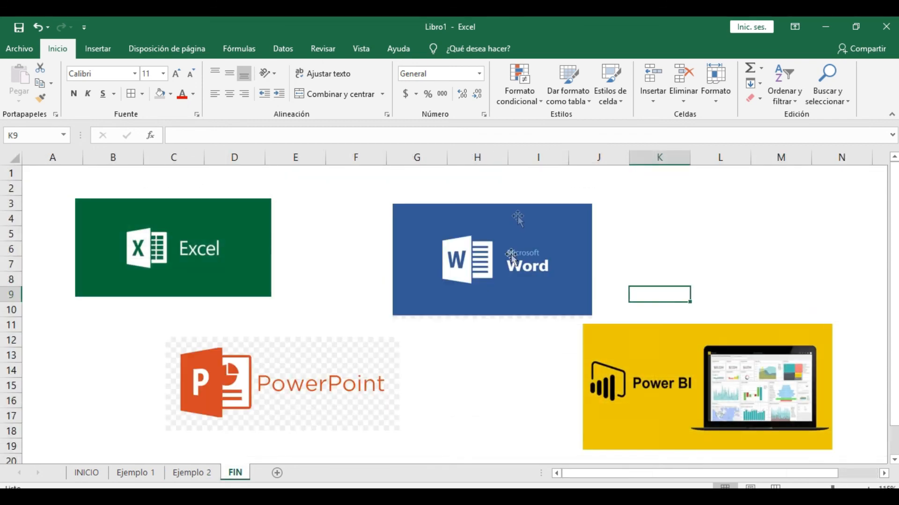
pyautogui.click(479, 251)
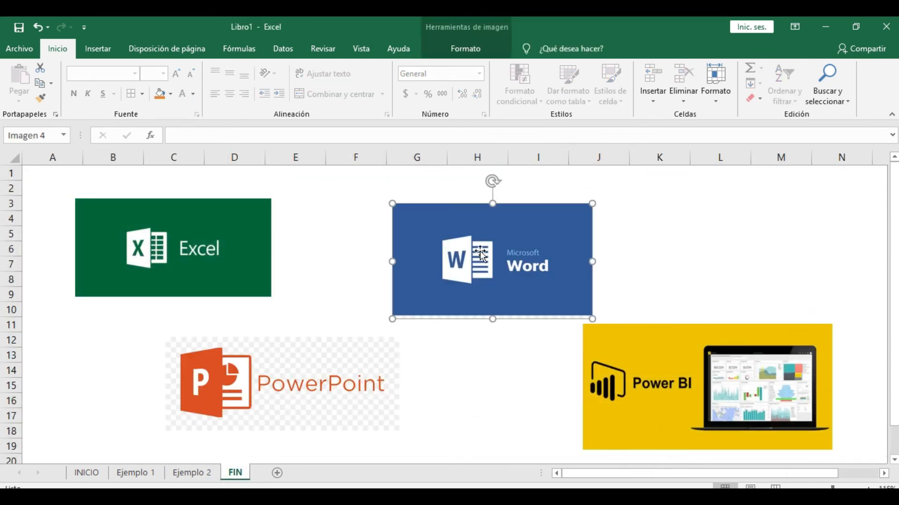
pyautogui.click(667, 234)
pyautogui.click(487, 244)
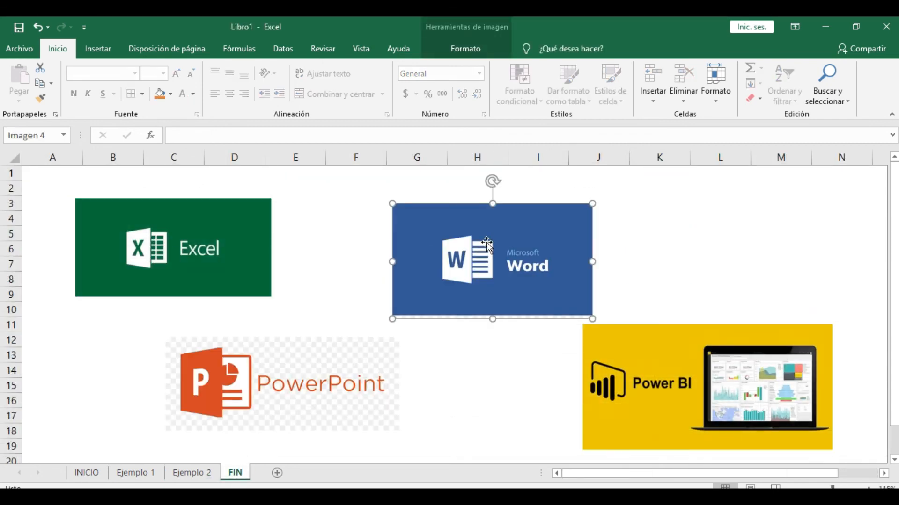
pyautogui.click(672, 216)
pyautogui.moveTo(517, 228); pyautogui.dragTo(496, 210)
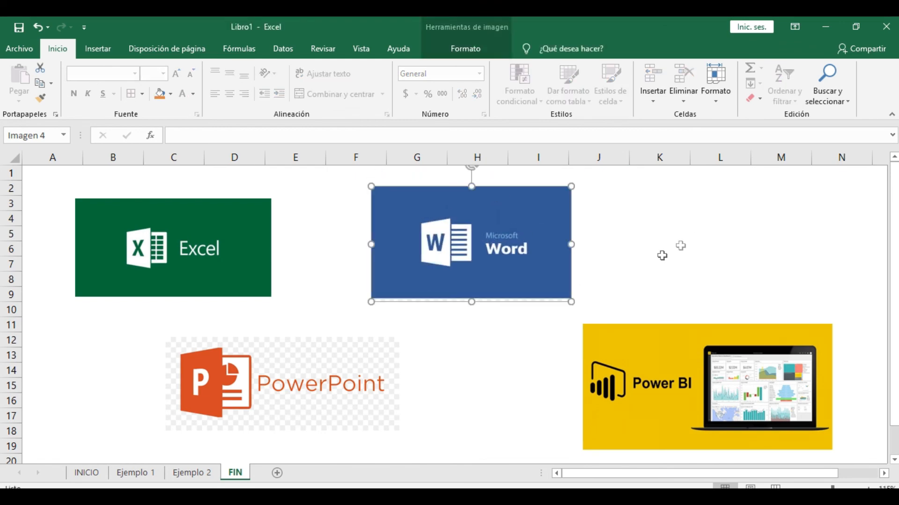
pyautogui.click(696, 235)
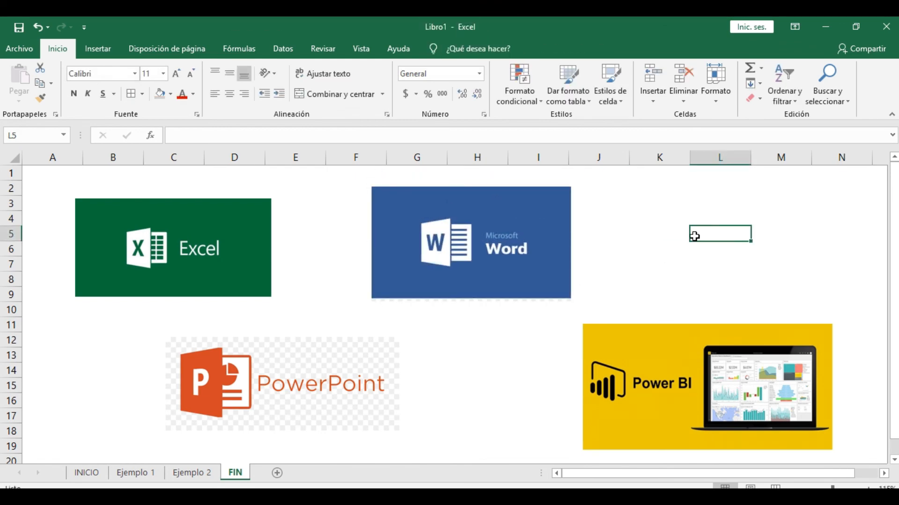
pyautogui.click(302, 386)
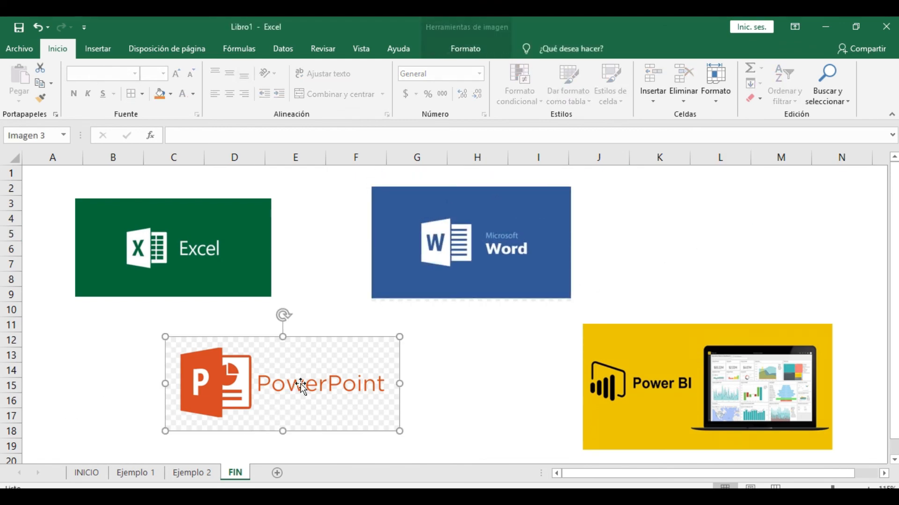
pyautogui.click(677, 380)
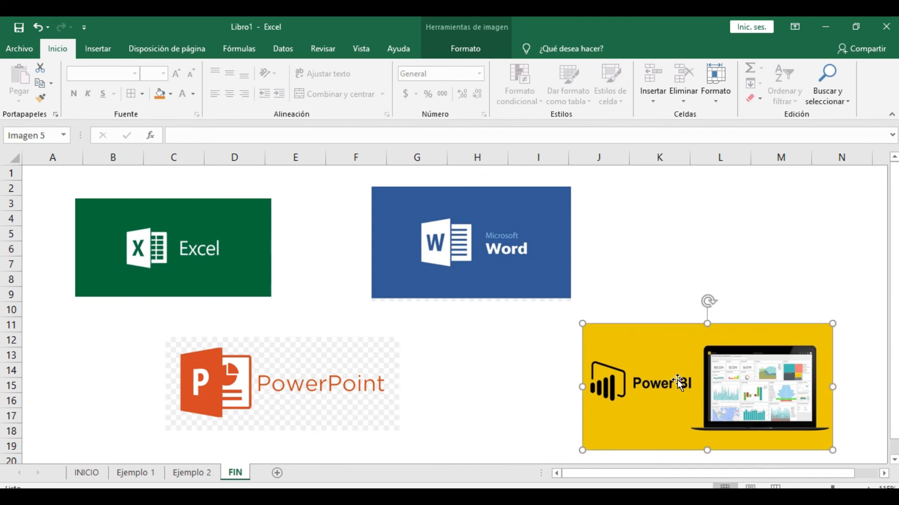
pyautogui.click(638, 211)
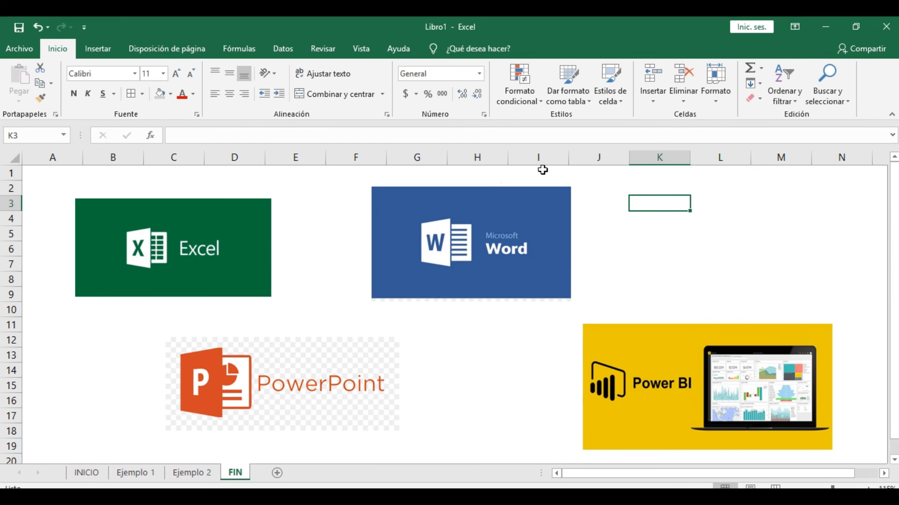
pyautogui.moveTo(395, 22)
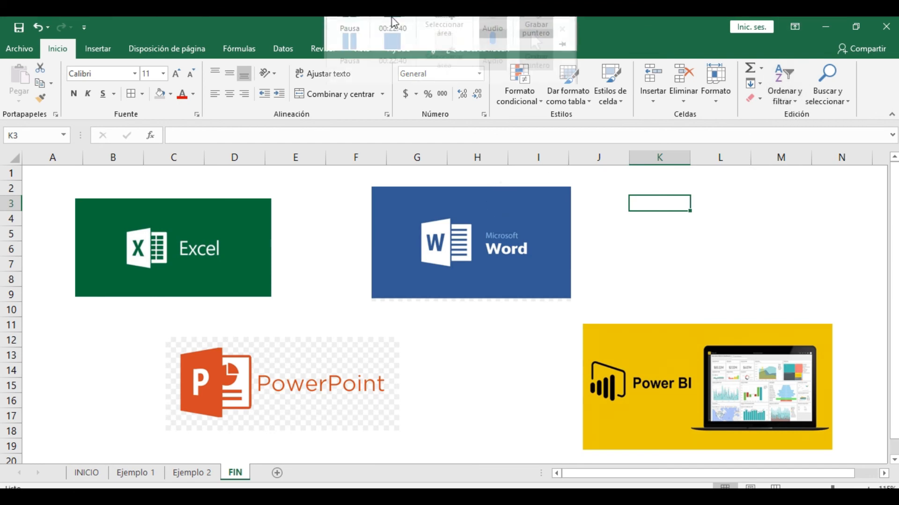